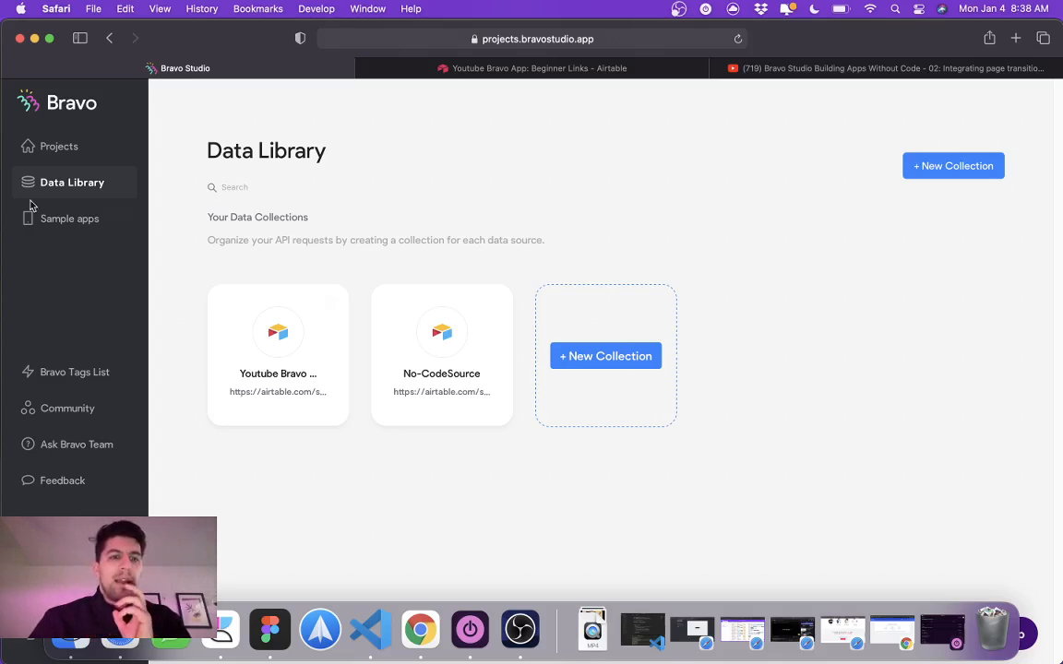
Step: Open the Youtube Bravo project from the projects list and switch to Figma
left_click(80, 157)
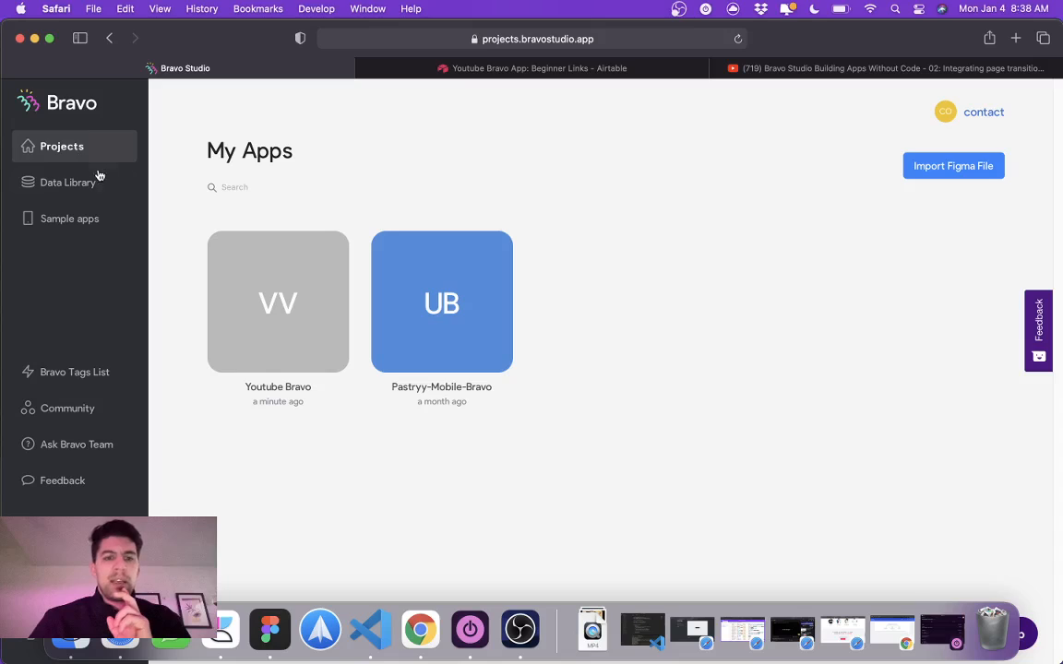
left_click(309, 304)
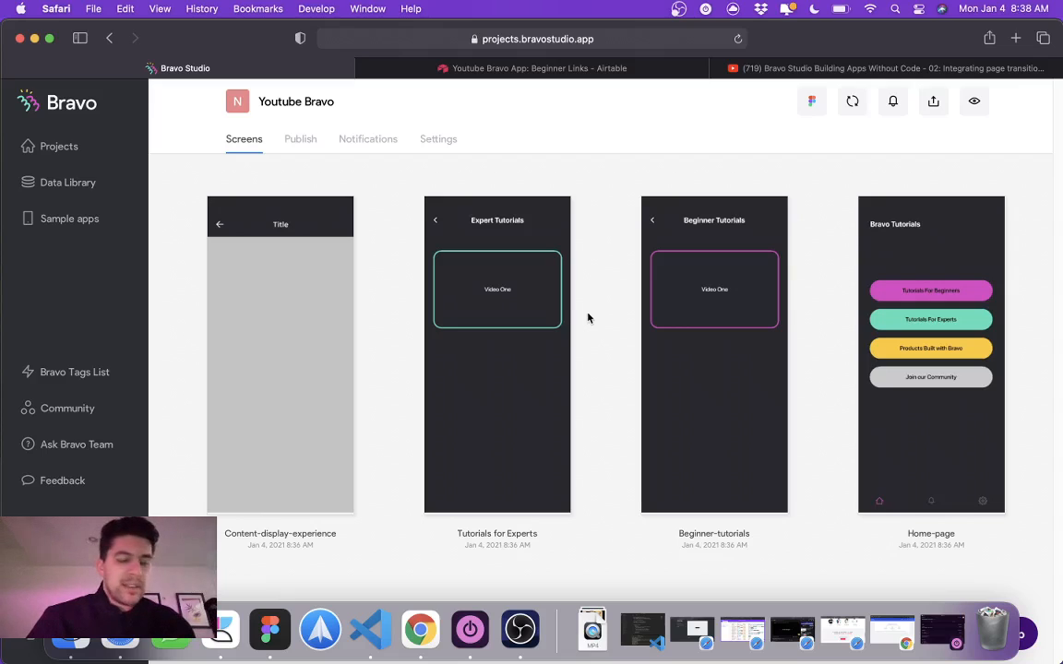
left_click(270, 630)
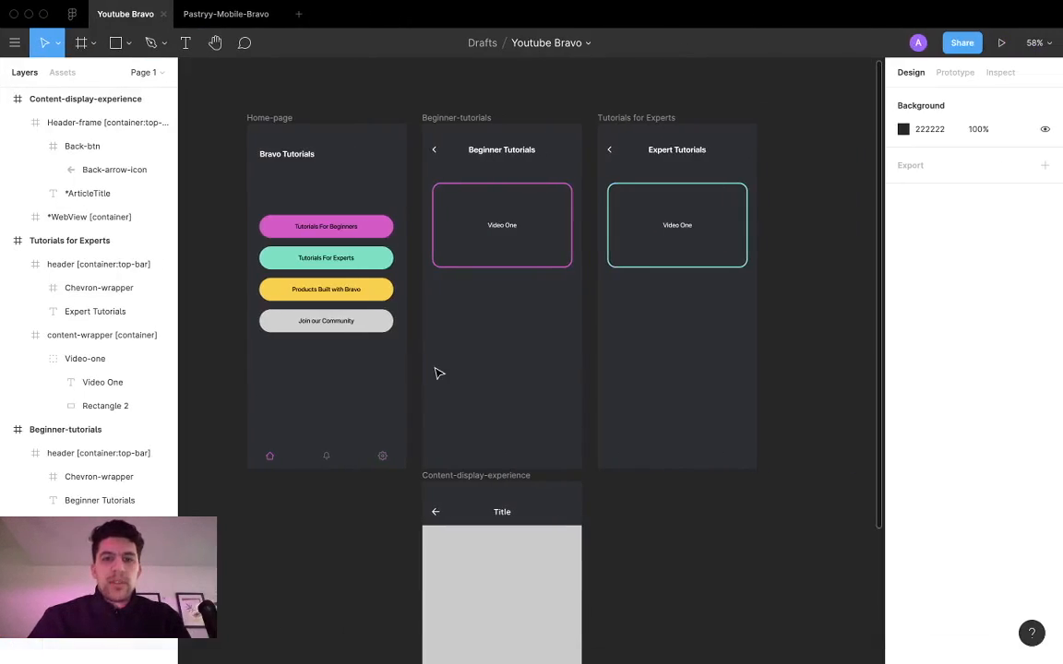
Step: Examine the Home-page, Beginner-tutorials, Tutorials for Experts and Content-display-experience frames on the canvas
scroll(598, 518, "down", 3)
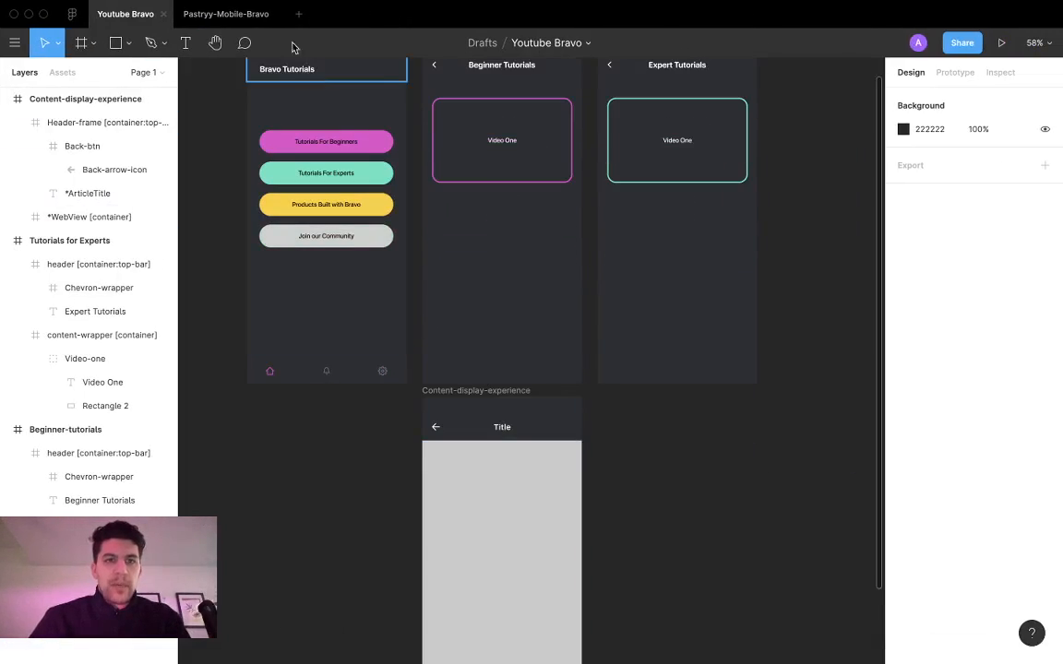
scroll(441, 311, "up", 4)
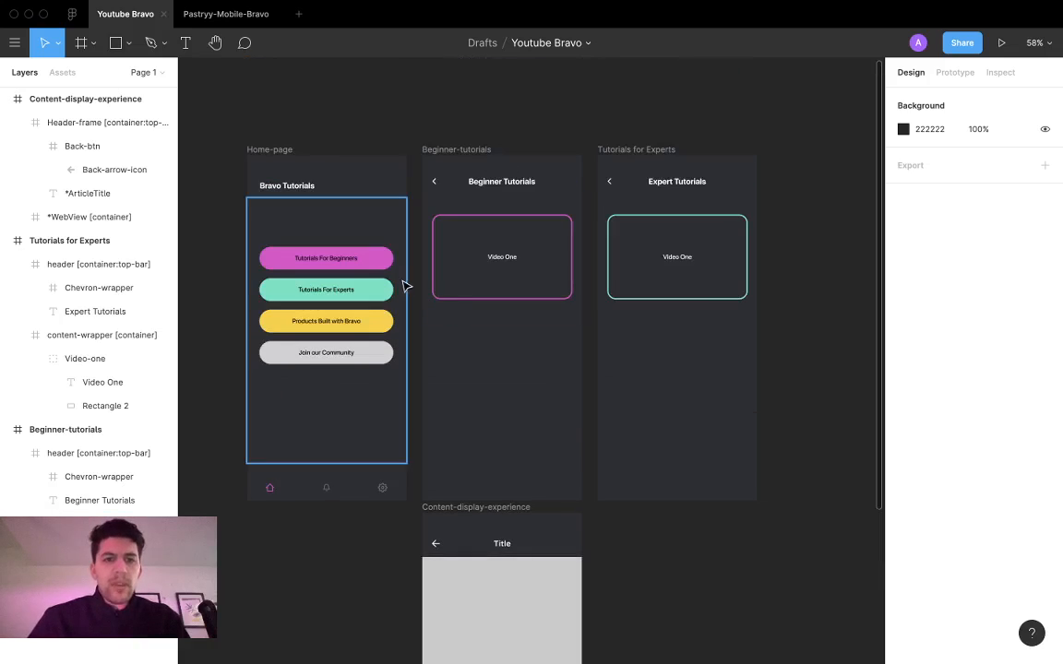
scroll(404, 285, "left", 2)
left_click(333, 148)
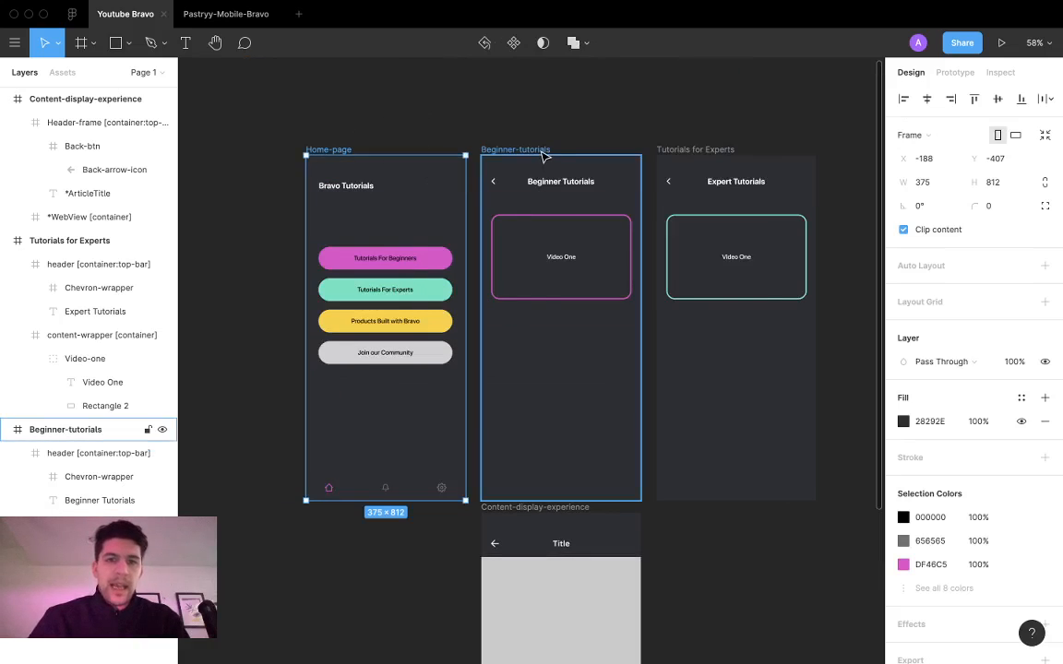
left_click(541, 150)
left_click(366, 145)
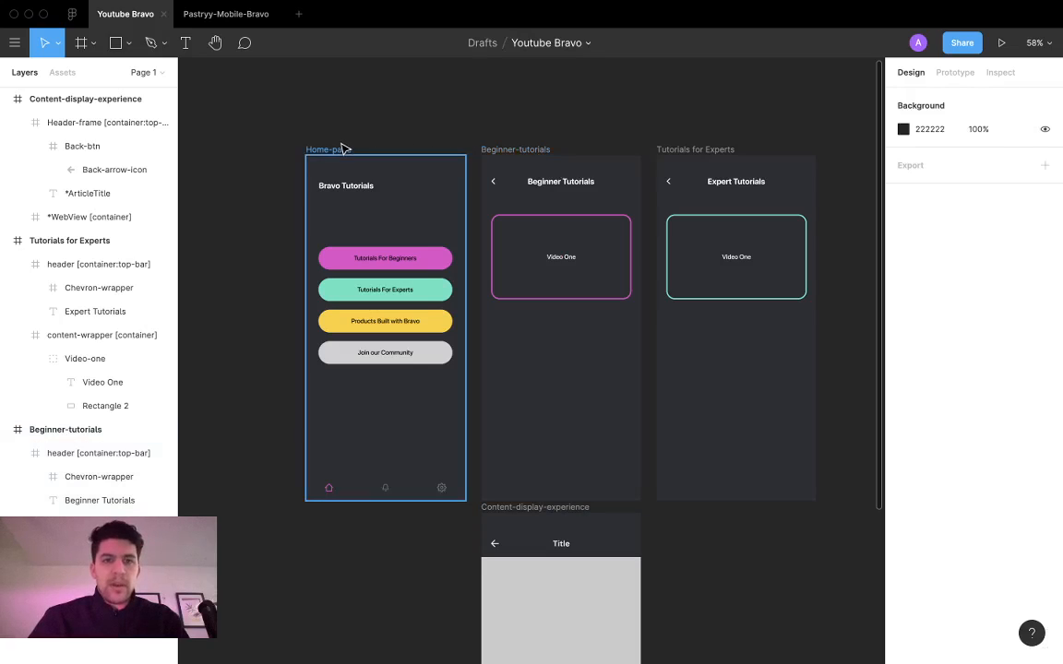
left_click(513, 147)
left_click(403, 138)
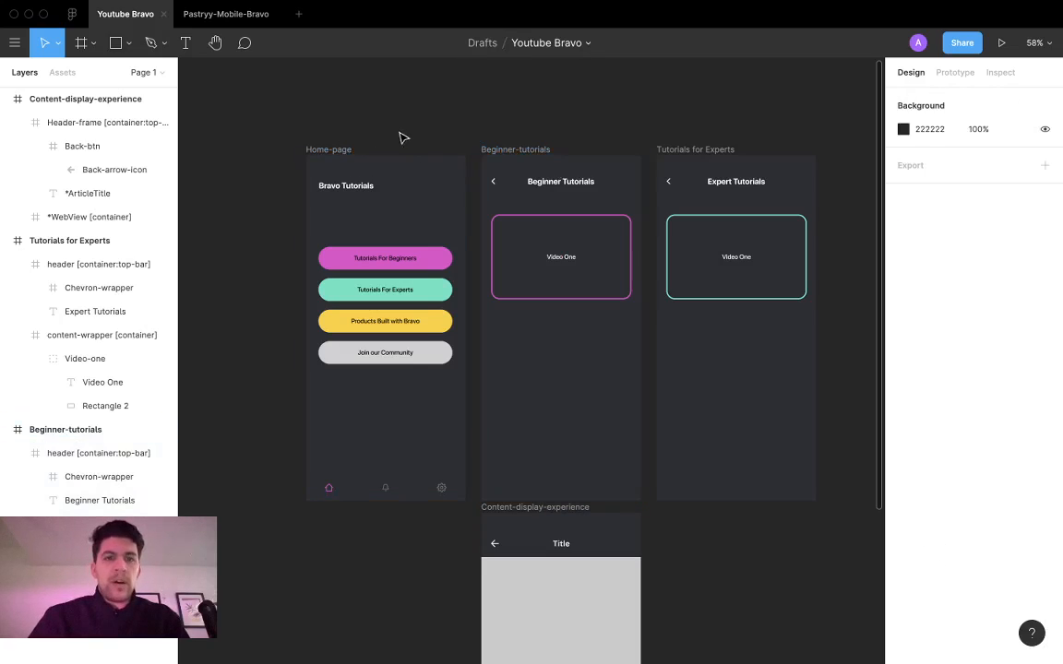
left_click(540, 150)
scroll(536, 154, "down", 2)
scroll(531, 159, "up", 2)
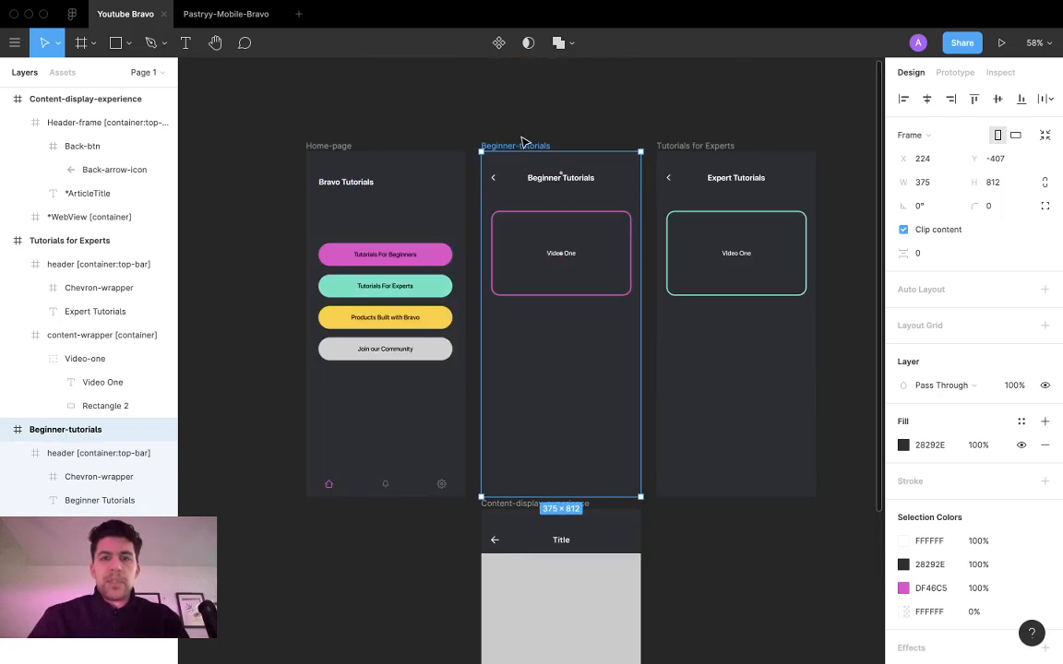
Step: Duplicate the Tutorials for Experts frame beside the original and delete the copy
scroll(531, 152, "right", 5)
left_click(532, 148)
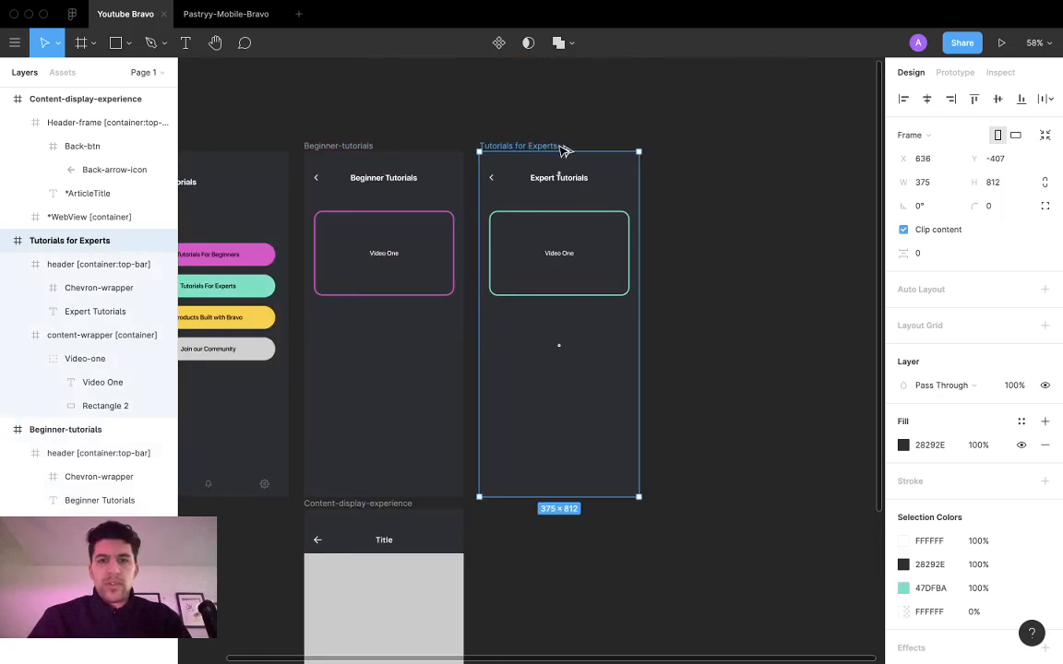
left_click_drag(562, 150, 704, 147)
left_click(367, 146)
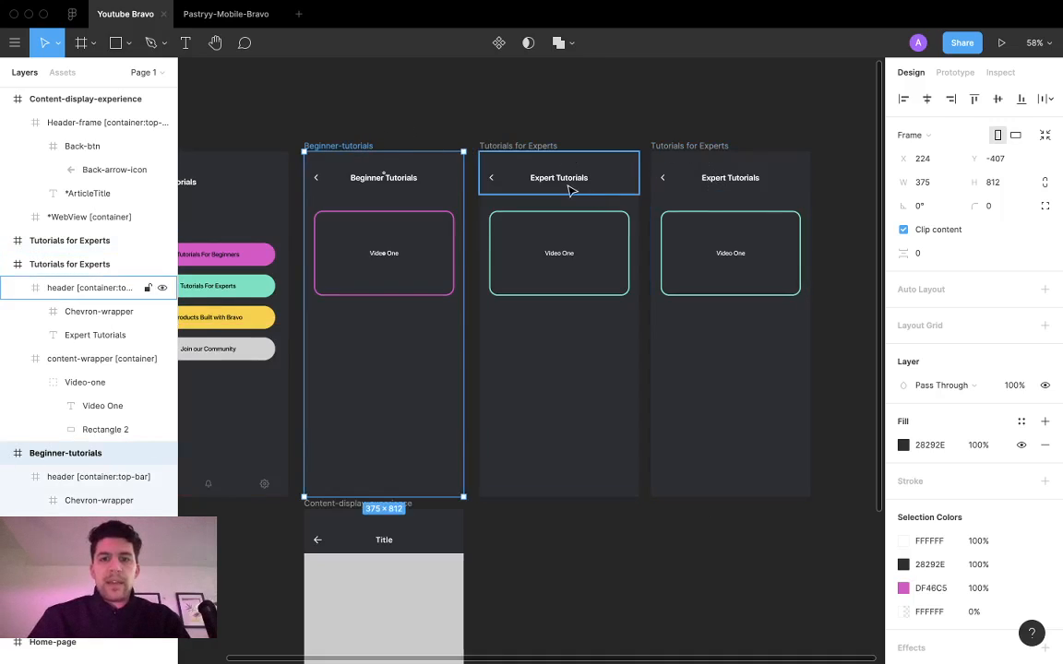
left_click(569, 184, "super")
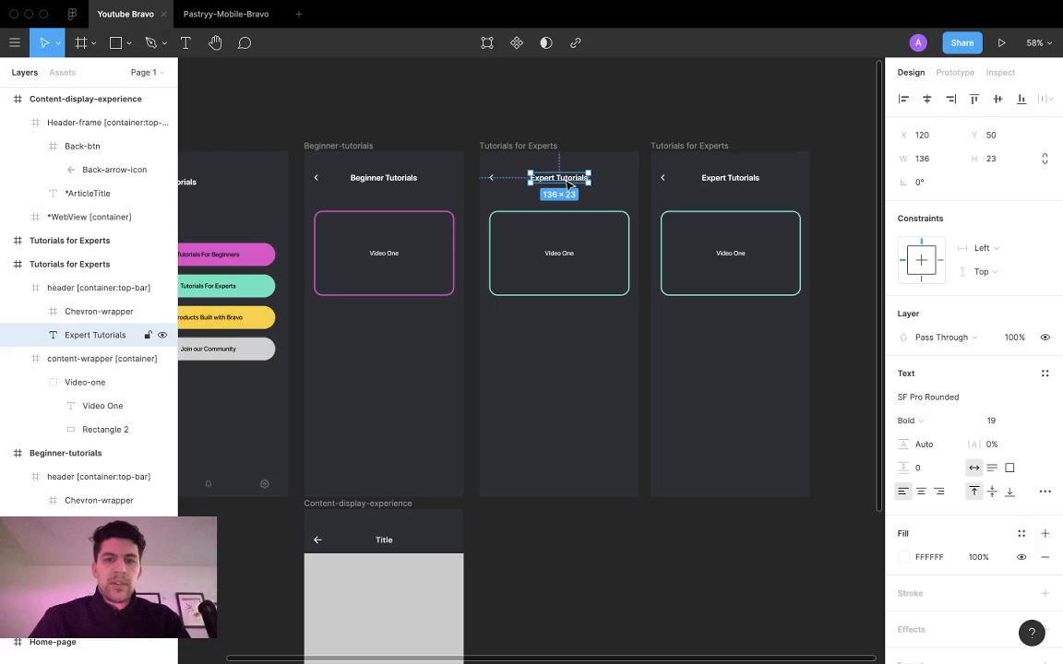
left_click(624, 214, "super")
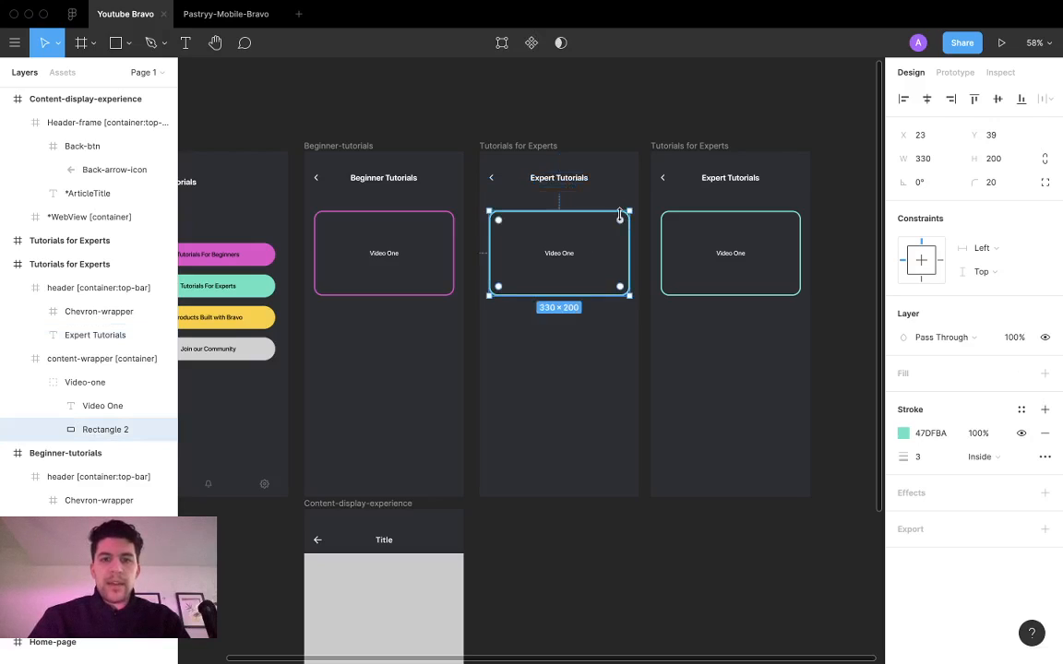
left_click(719, 146)
key("Delete")
scroll(688, 220, "up", 3)
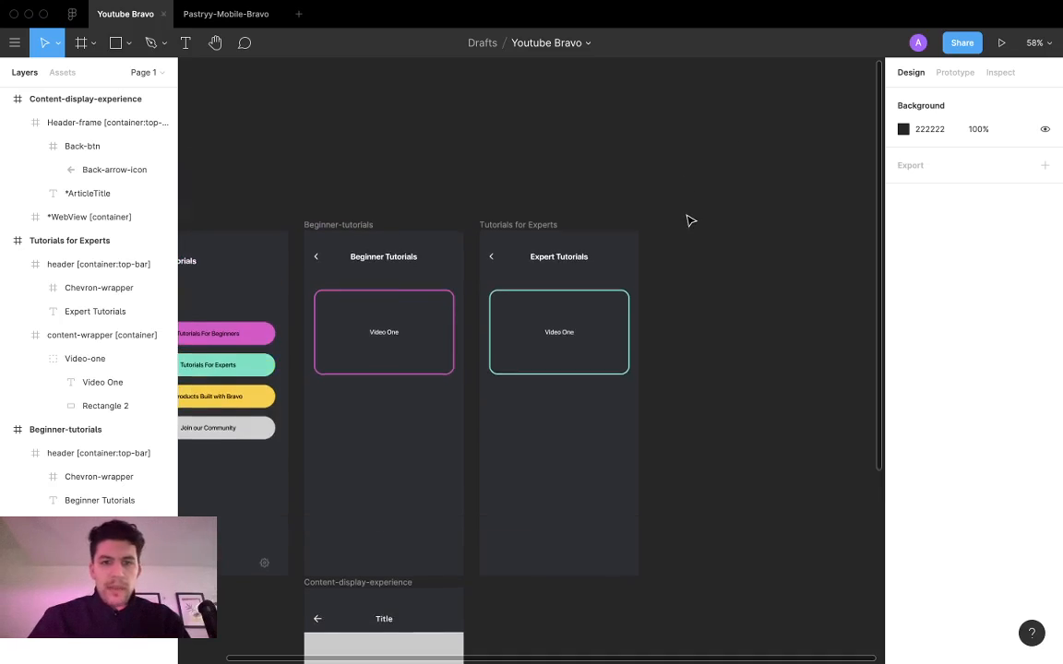
scroll(634, 223, "left", 5)
Step: Collapse the header layer of the Beginner-tutorials frame and widen the layer list slightly
left_click(538, 196)
scroll(570, 209, "down", 3)
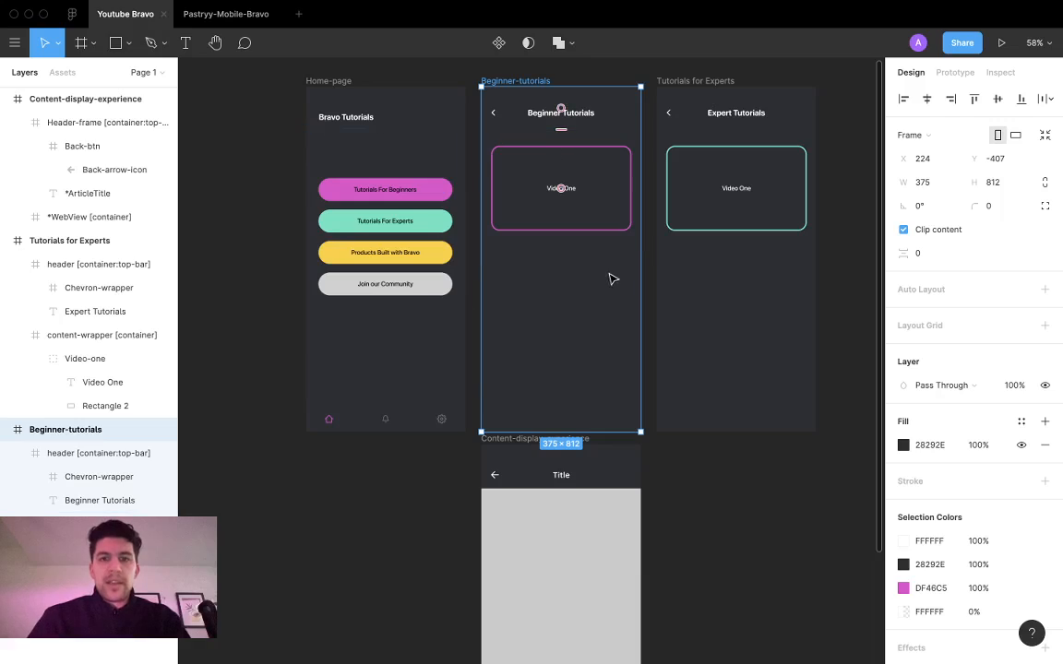
left_click(583, 123)
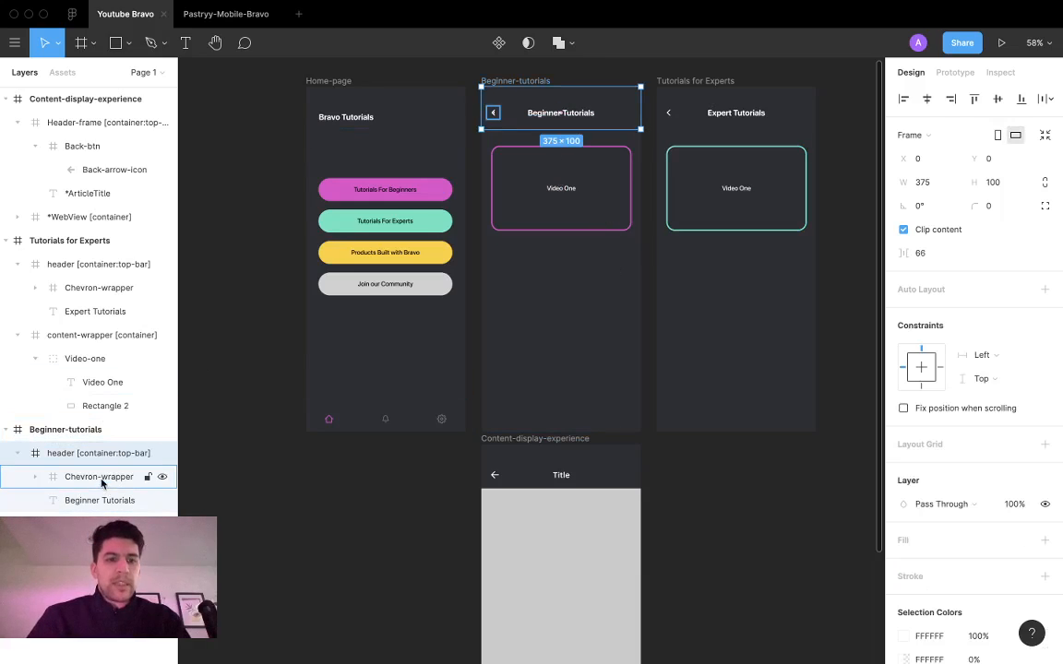
left_click(21, 453)
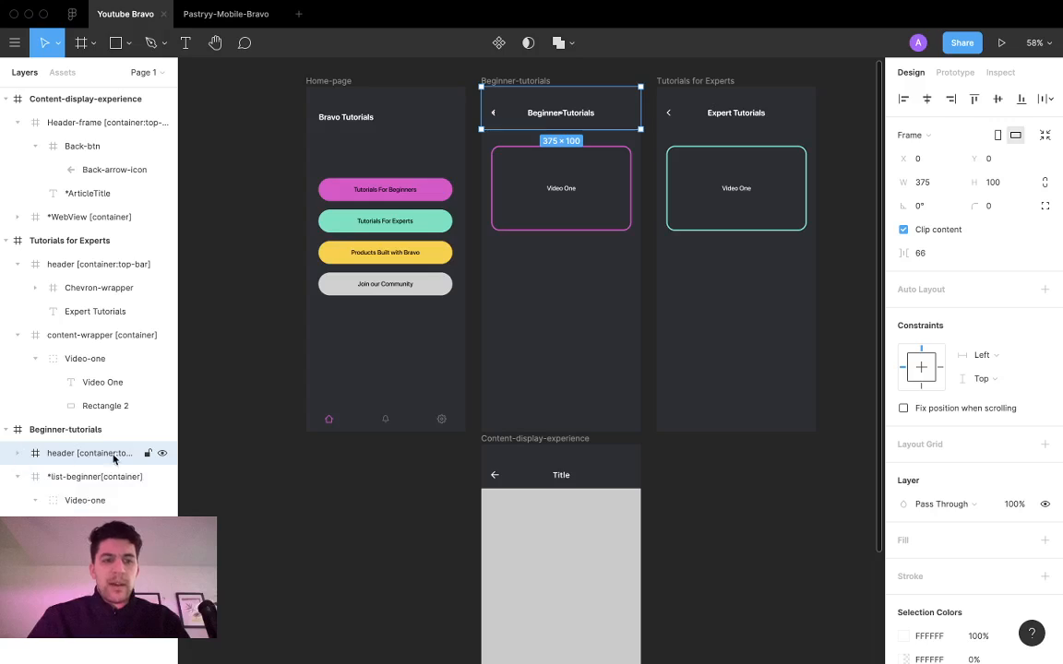
left_click_drag(178, 458, 182, 458)
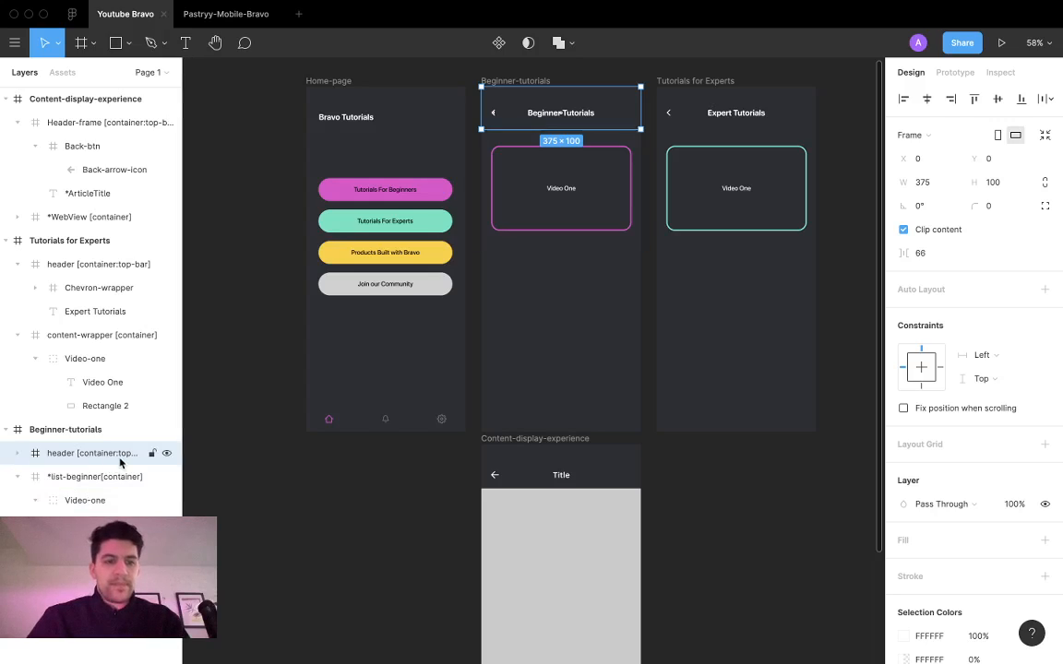
Step: Stretch the *list-beginner container down to the lower edge of the Beginner-tutorials frame, 712 high
left_click(81, 476)
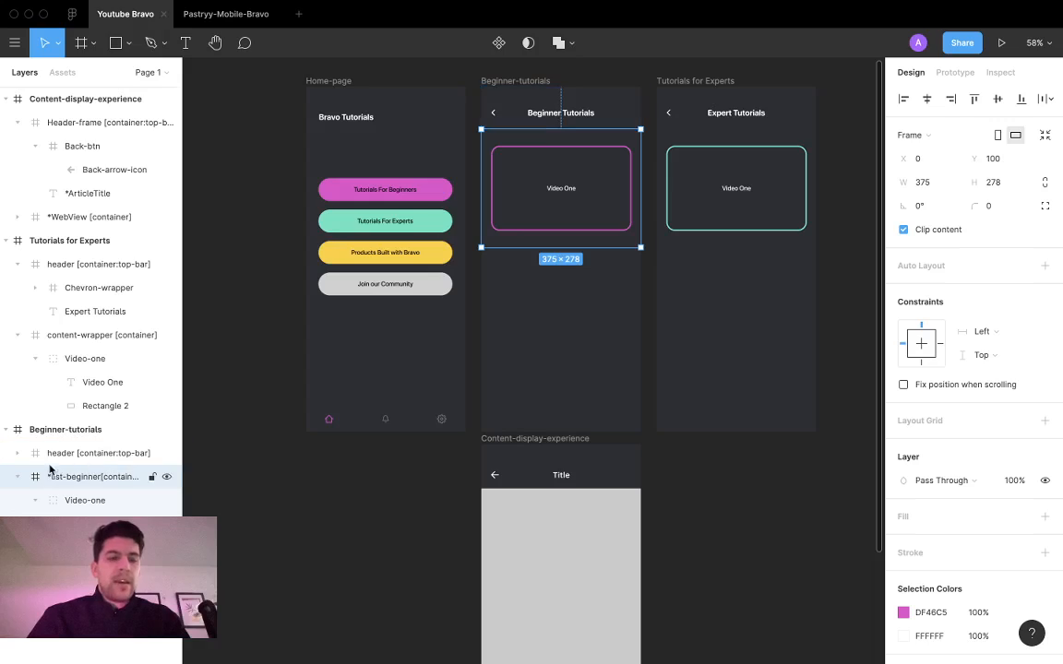
left_click_drag(548, 247, 538, 431)
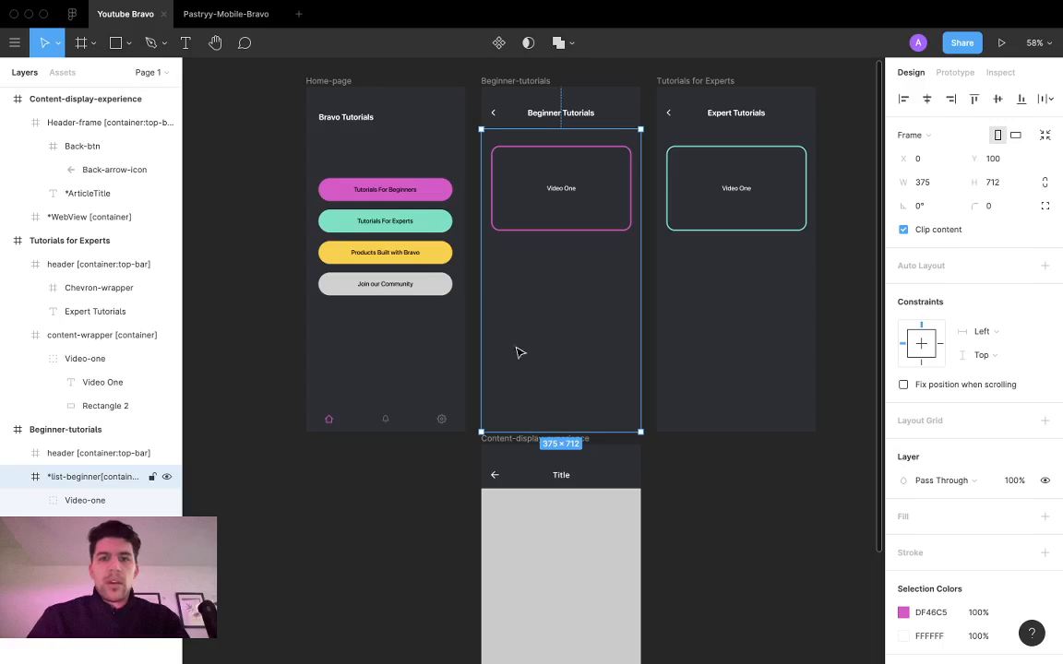
left_click(526, 82)
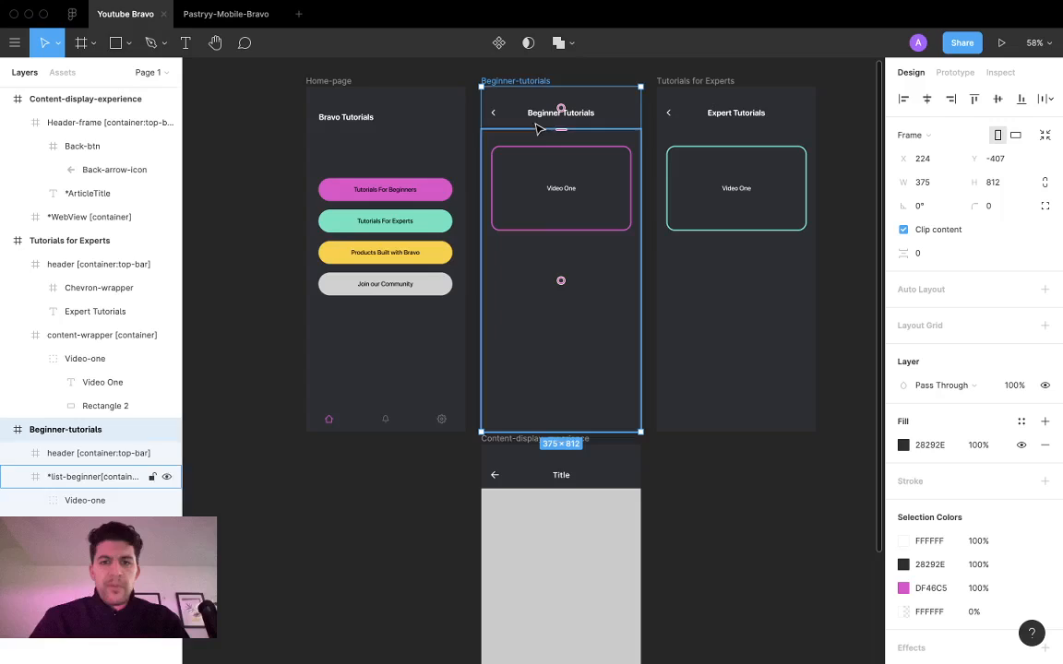
left_click(548, 352)
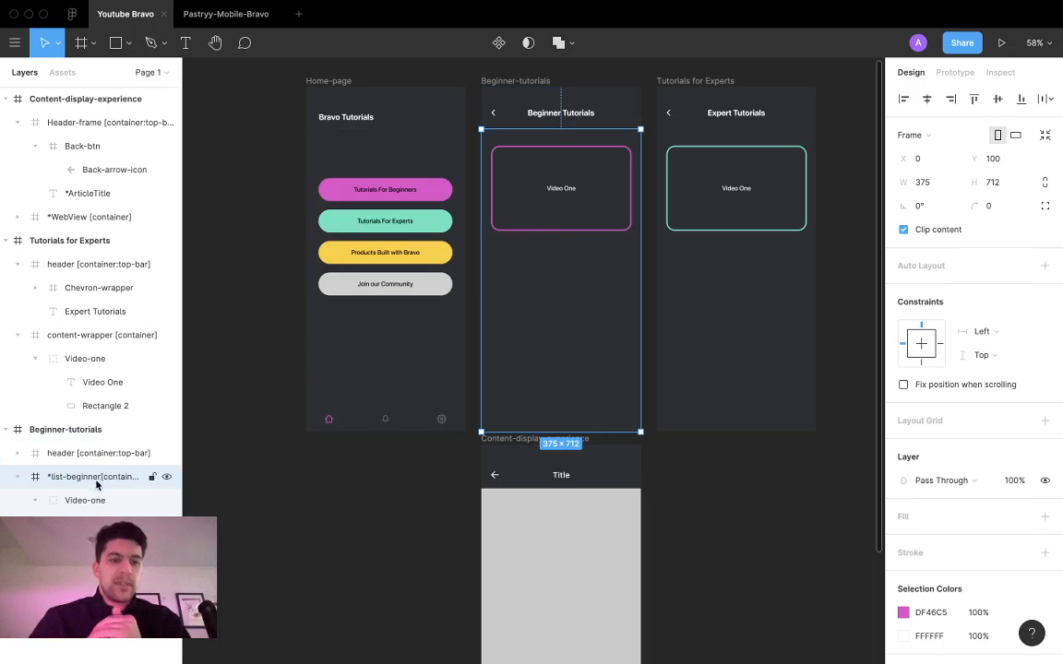
Step: Shrink the *list-beginner container to about 262 high and move its Video-one group up to Y 20
left_click_drag(586, 431, 607, 240)
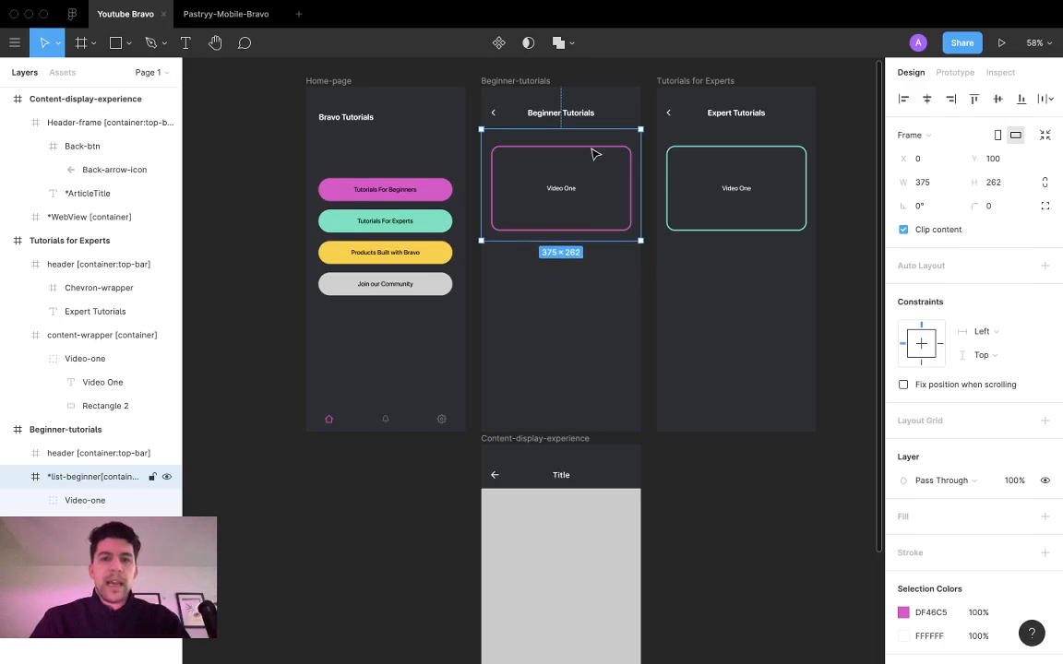
scroll(591, 166, "up", 1)
scroll(581, 199, "up", 3)
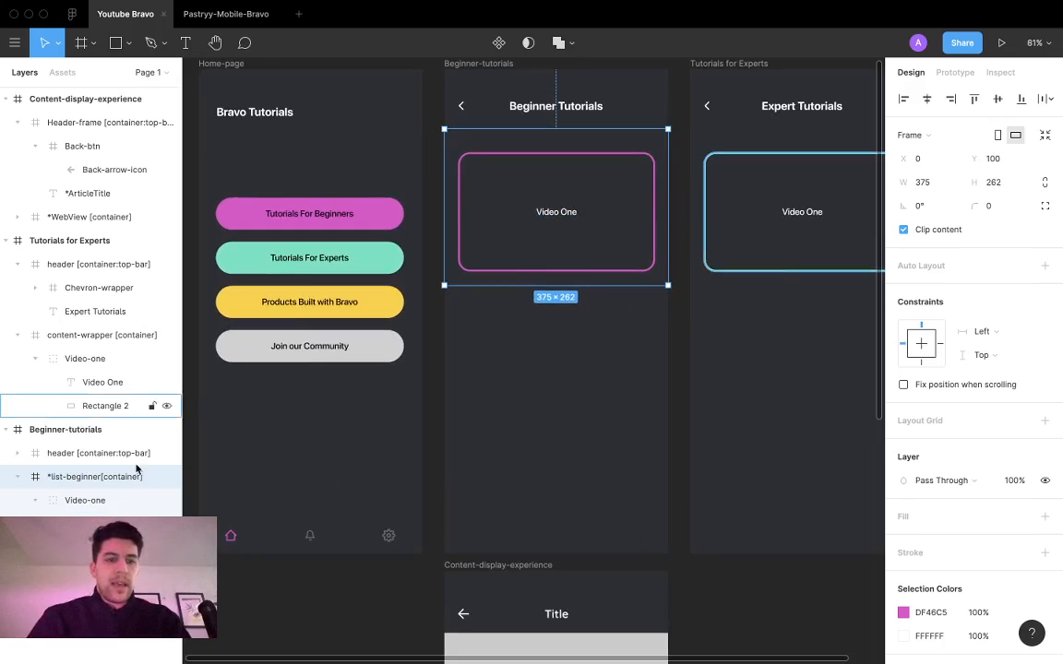
left_click(99, 500)
key("Up")
key("Up")
key("Up")
key("Up")
key("Up")
key("Up")
key("Up")
key("Up")
key("Up")
key("Up")
key("Up")
key("Up")
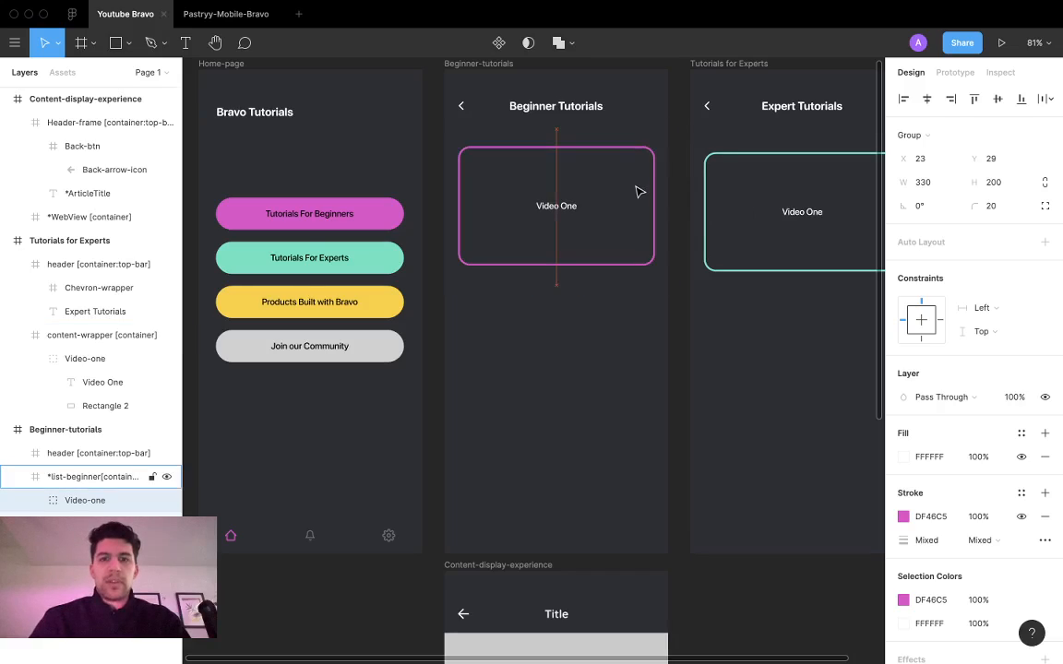
key("alt")
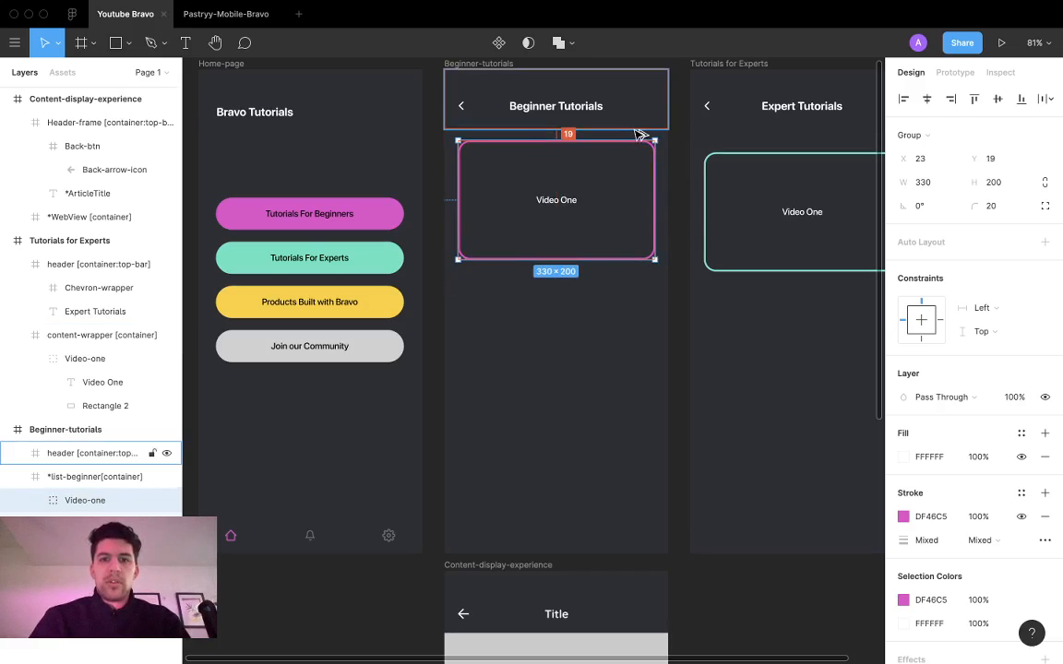
Step: Set the *list-beginner container's height to 240 and check the spacing around its Video-one group
left_click(581, 277)
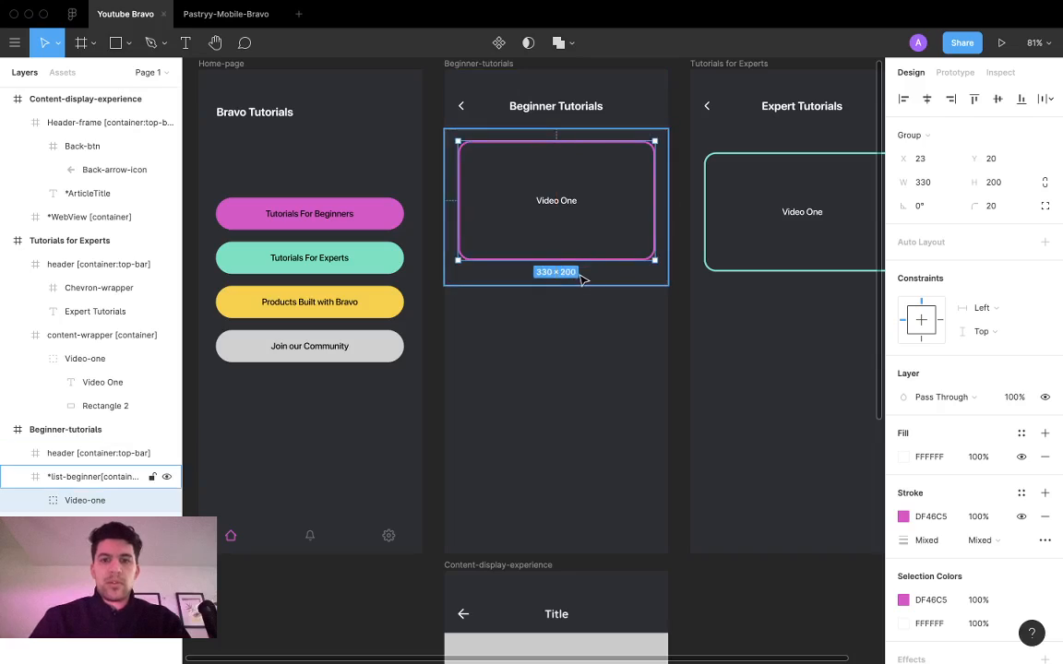
left_click(1002, 183)
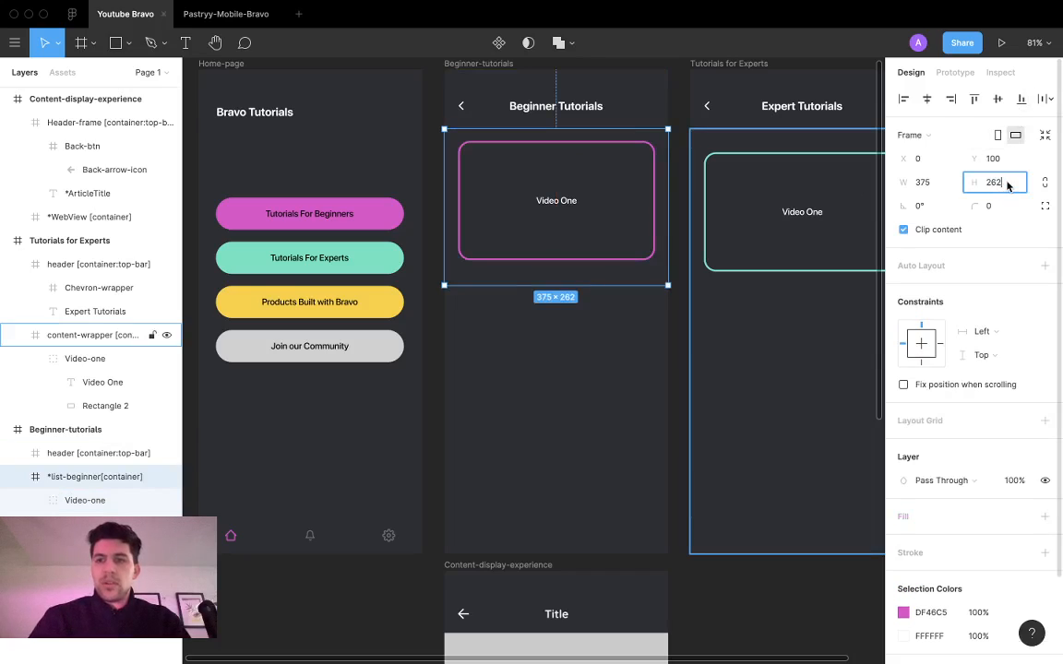
type("240")
key("Return")
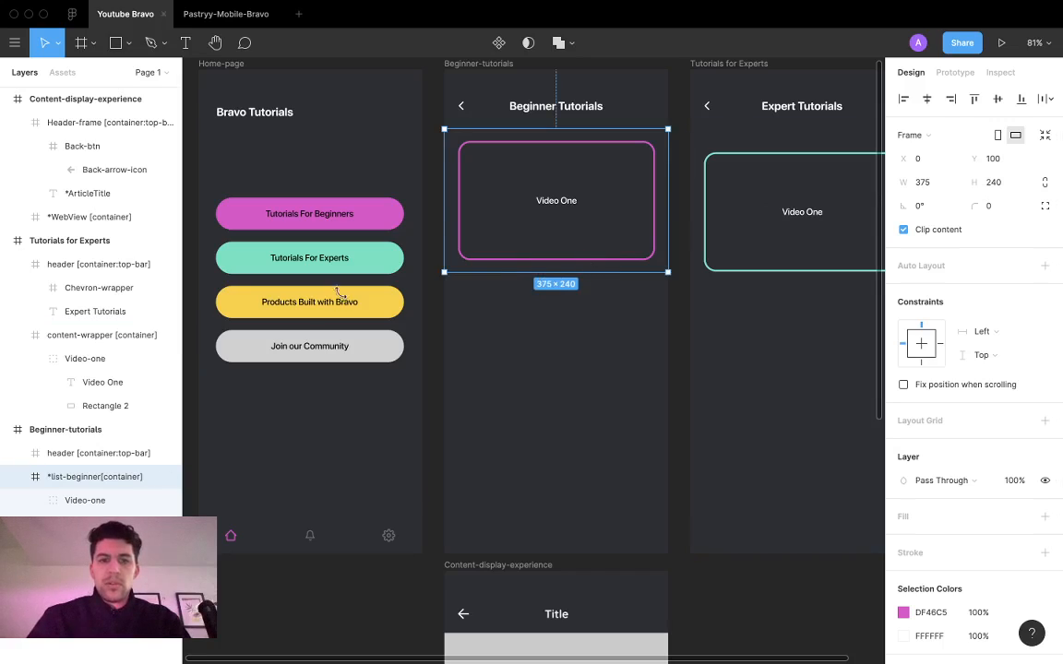
key("Return")
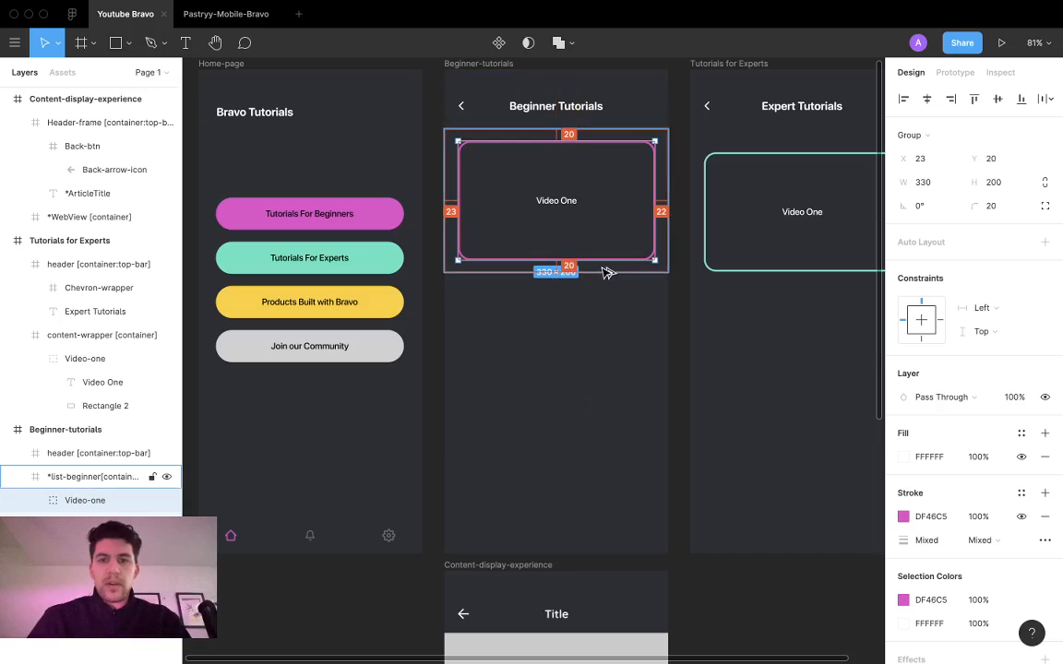
key("shift+Return")
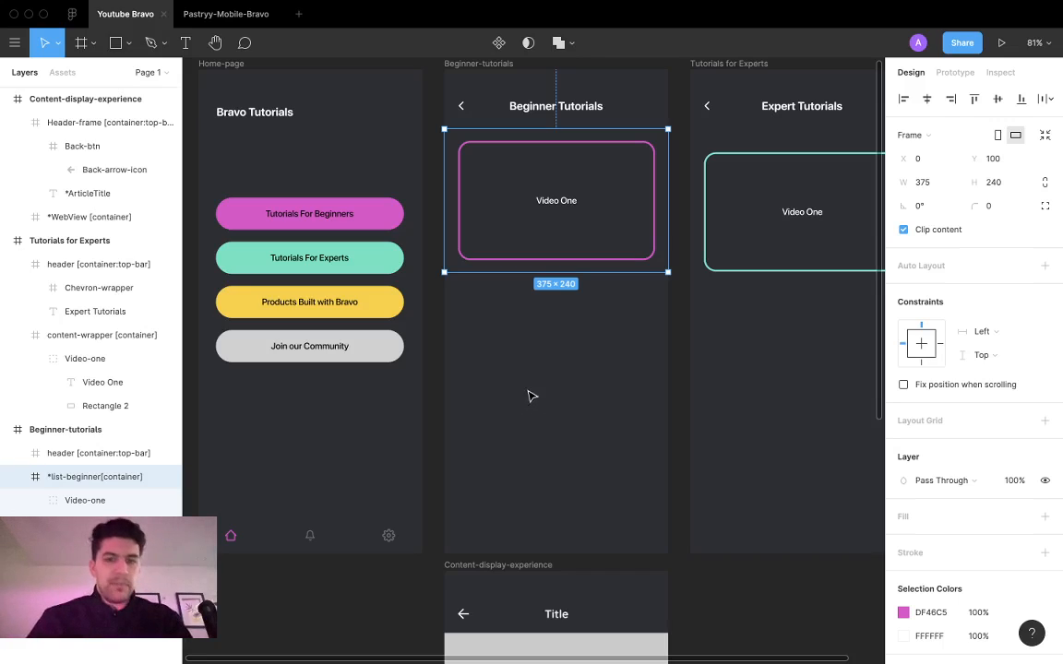
Step: Shrink the content-wrapper container in the Tutorials for Experts frame to about 270 high
scroll(542, 401, "down", 3)
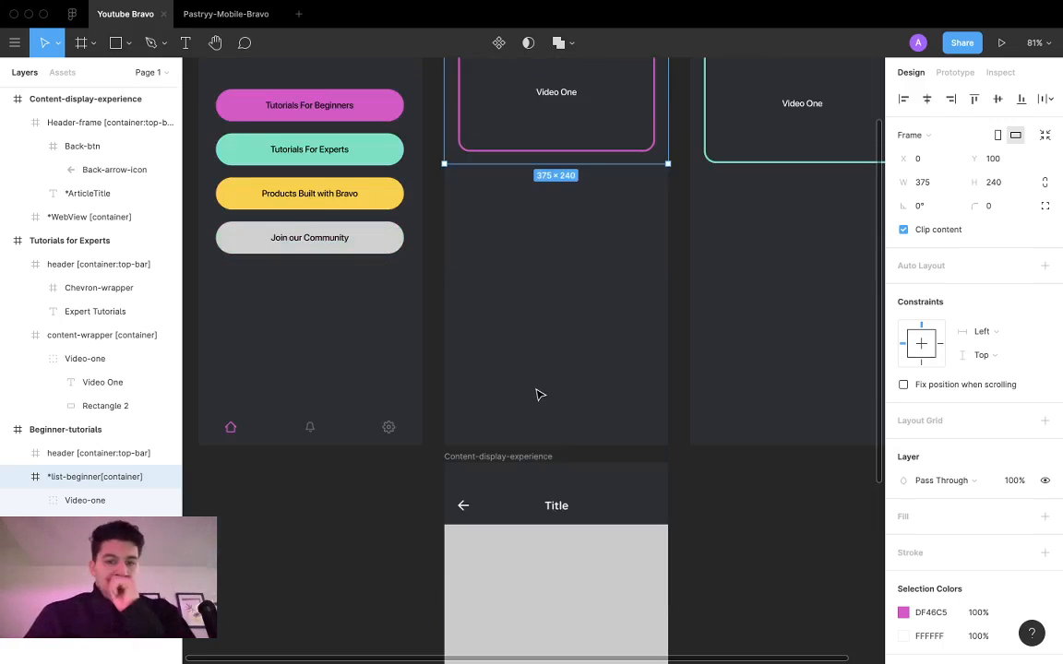
scroll(543, 429, "up", 3)
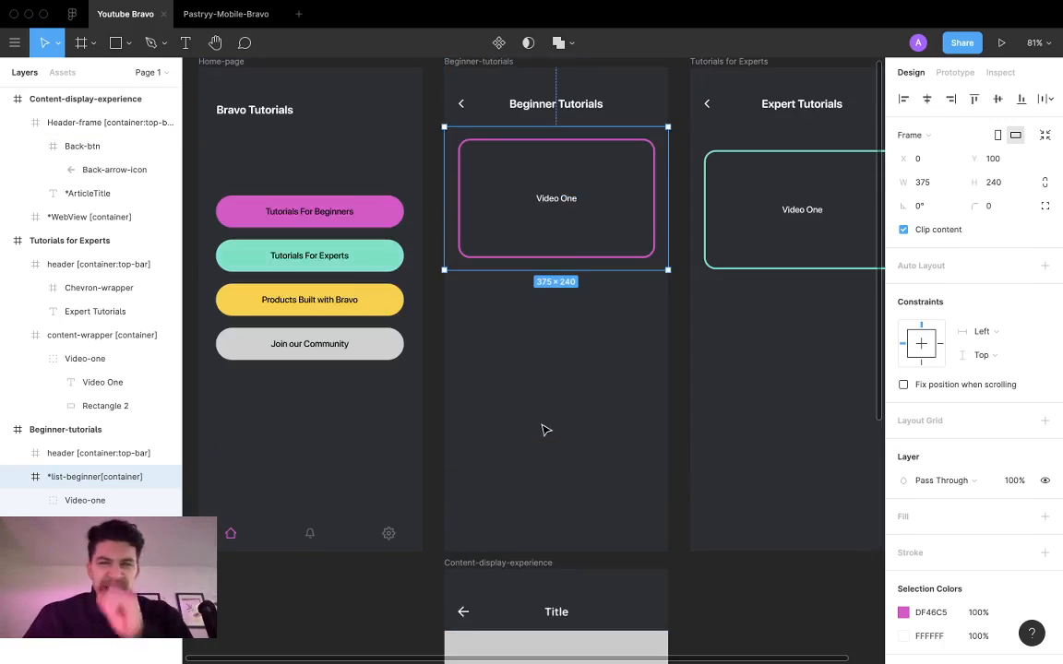
left_click(769, 253)
scroll(752, 314, "right", 4)
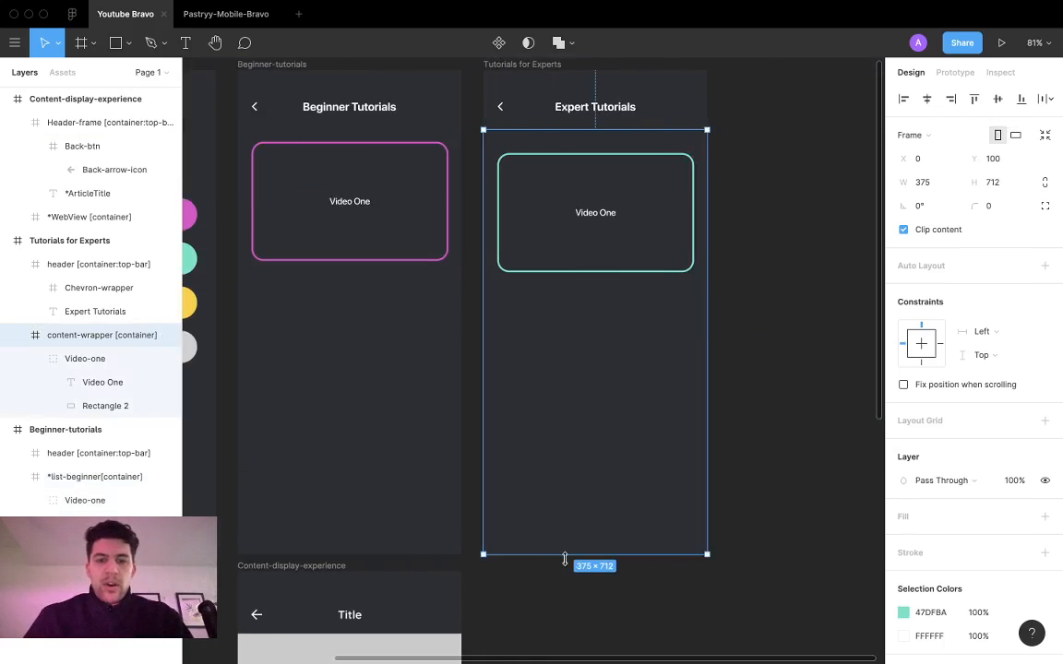
left_click_drag(564, 560, 587, 291)
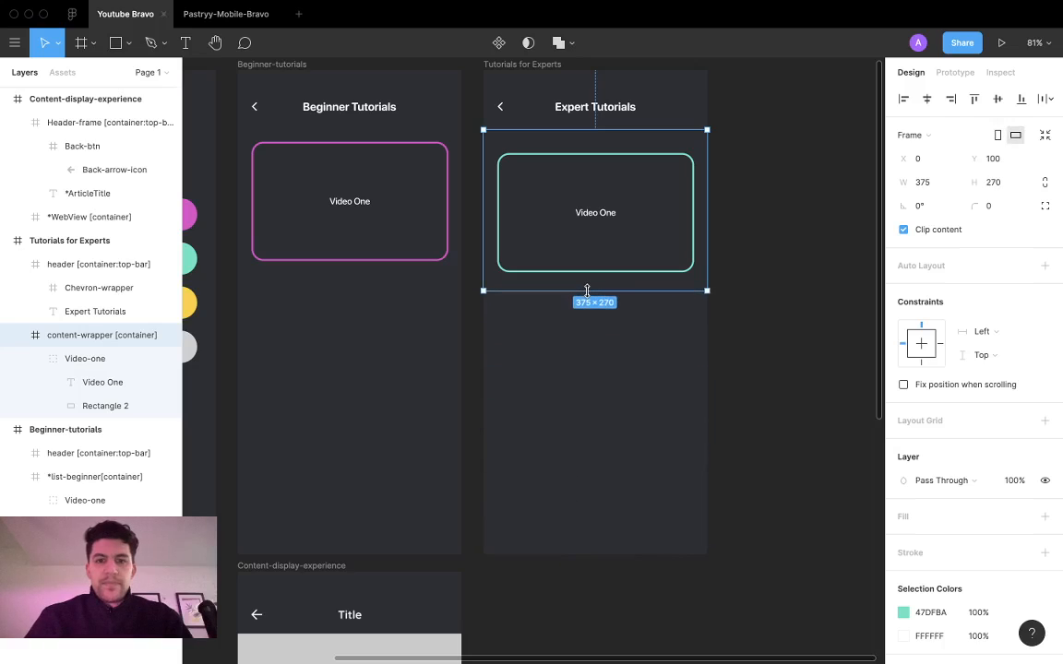
Step: Replace the content-wrapper container in the Tutorials for Experts frame with a copy of the Beginner-tutorials frame's *list-beginner container
key("Delete")
left_click(332, 236)
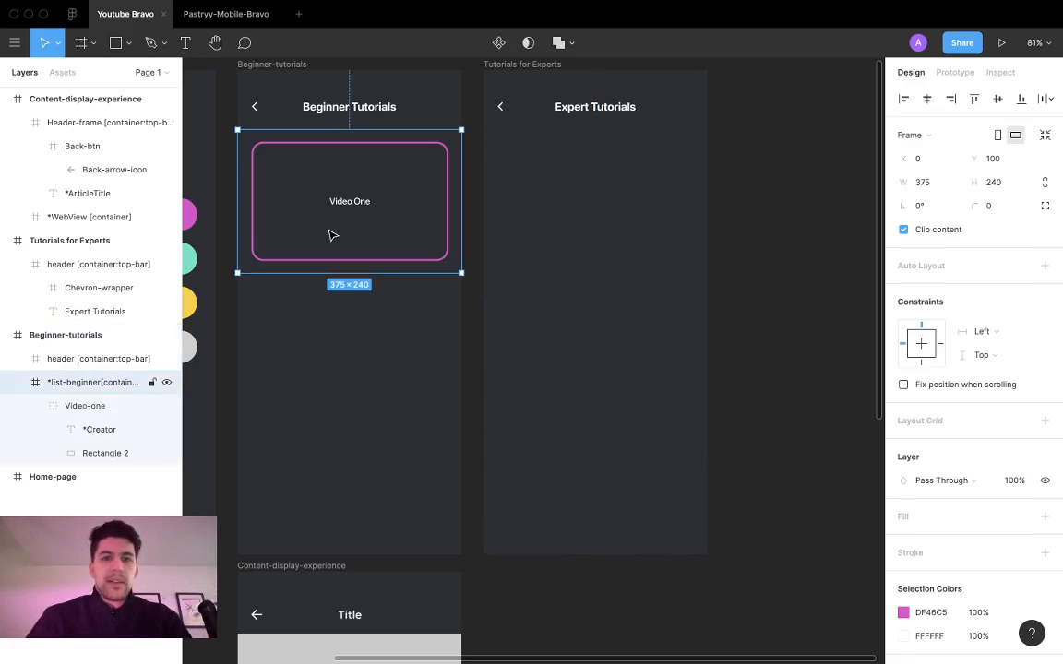
scroll(437, 207, "up", 10)
scroll(479, 197, "down", 10)
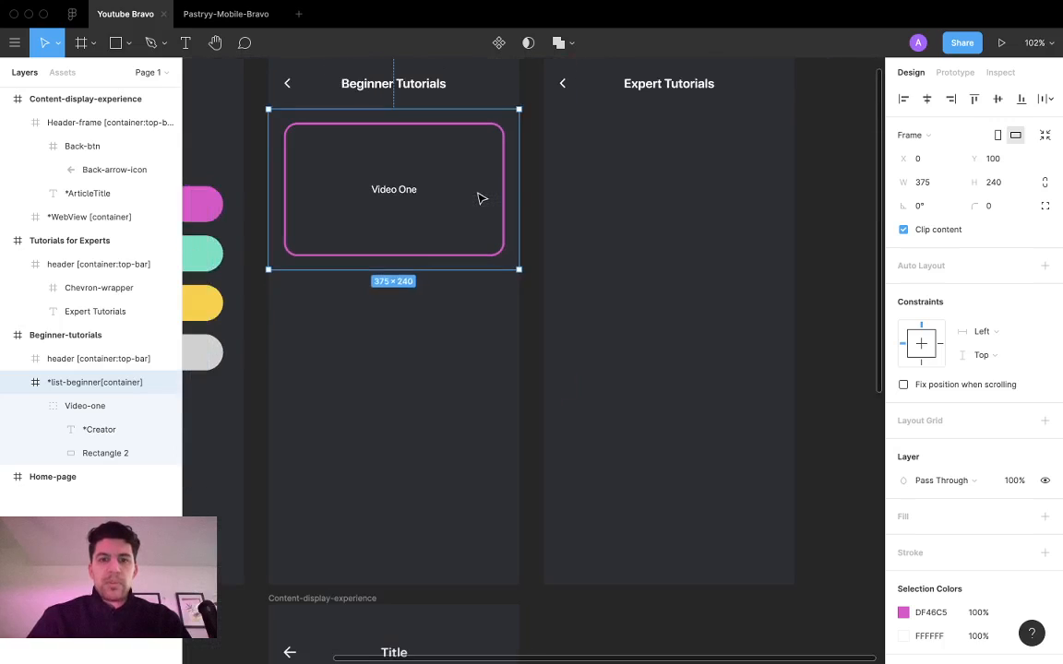
scroll(479, 199, "up", 3)
left_click(657, 477)
key("ctrl+v")
scroll(657, 454, "down", 1)
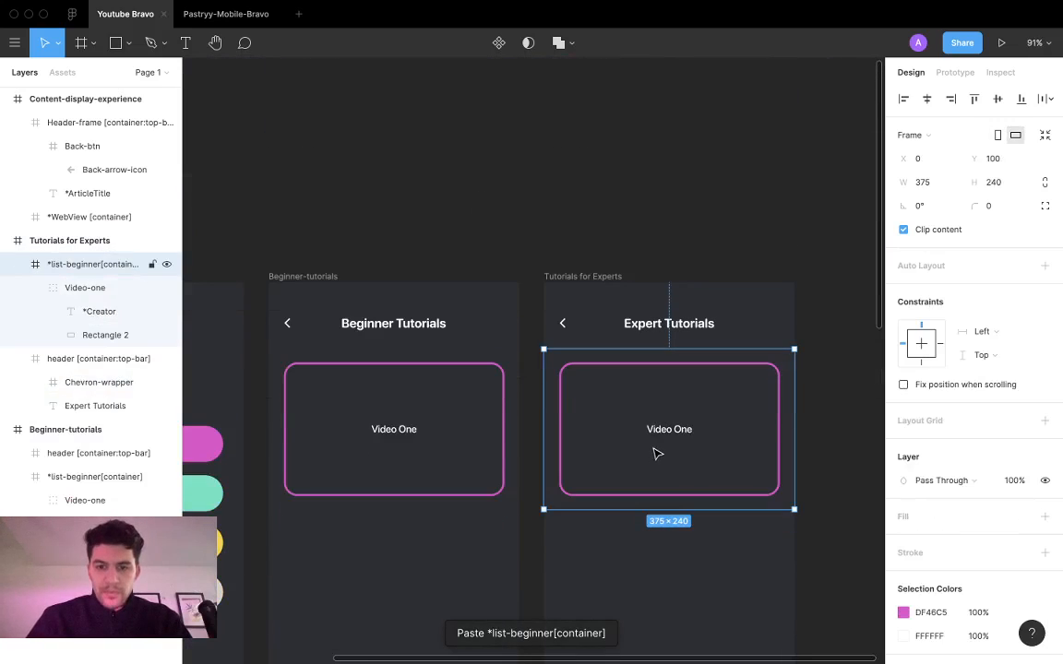
Step: Recolor the copied video card's outline in Tutorials for Experts to the green 47DFBA sampled from the Home-page's Tutorials For Experts button
double_click(615, 374)
scroll(600, 396, "left", 5)
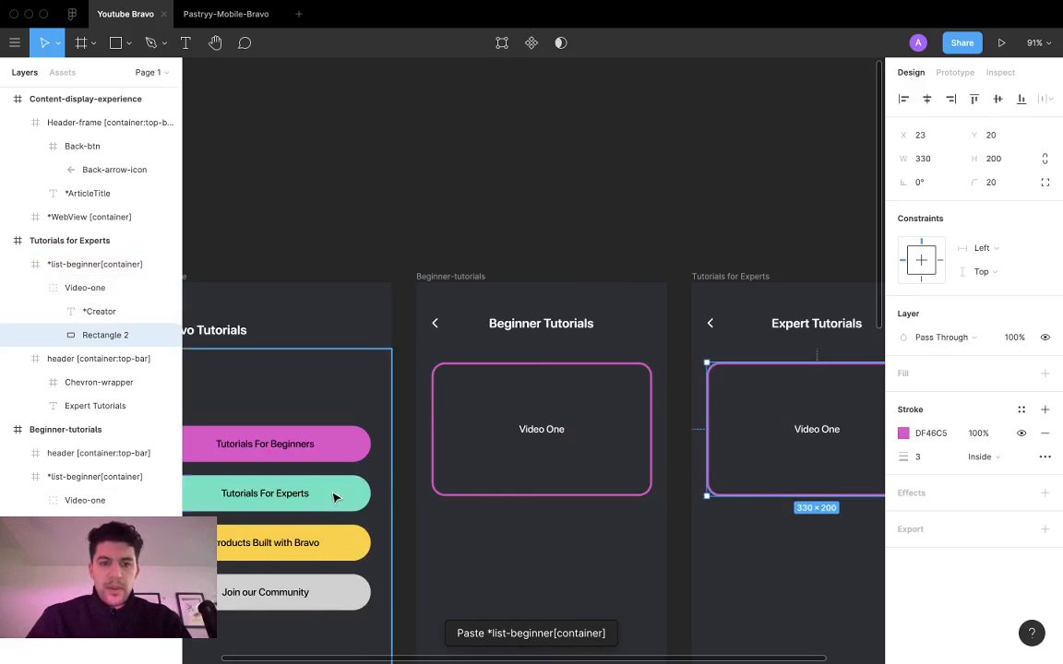
key("i")
left_click(340, 489)
scroll(458, 470, "down", 5)
scroll(545, 367, "down", 2)
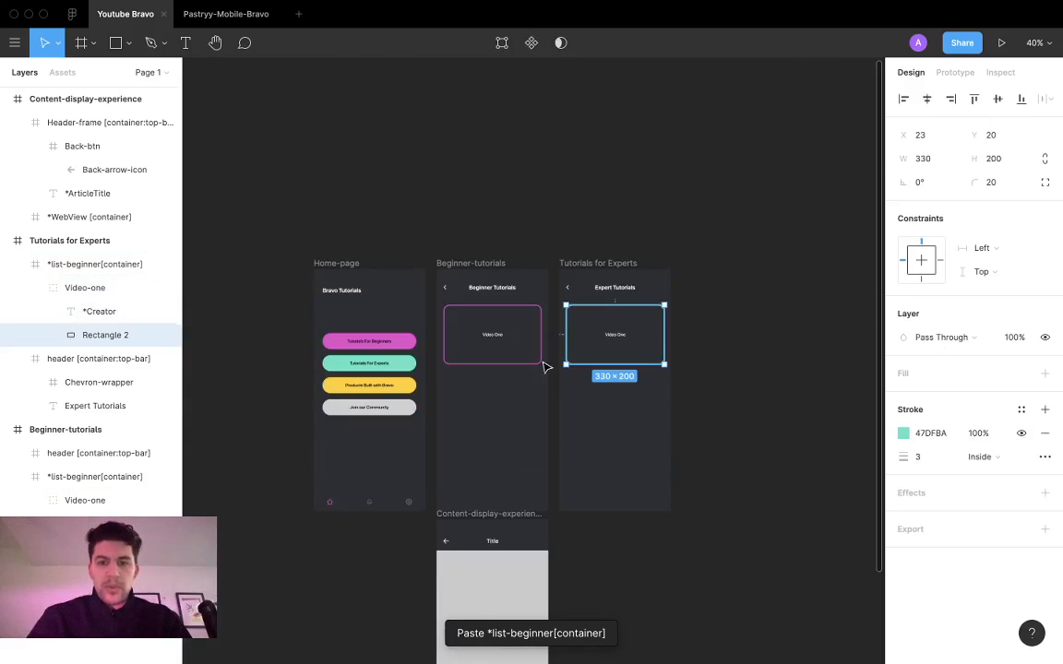
Step: Duplicate the Tutorials for Experts frame beside the original at X 1048 and change the copy's header text to "Built with Bravo"
left_click(738, 365)
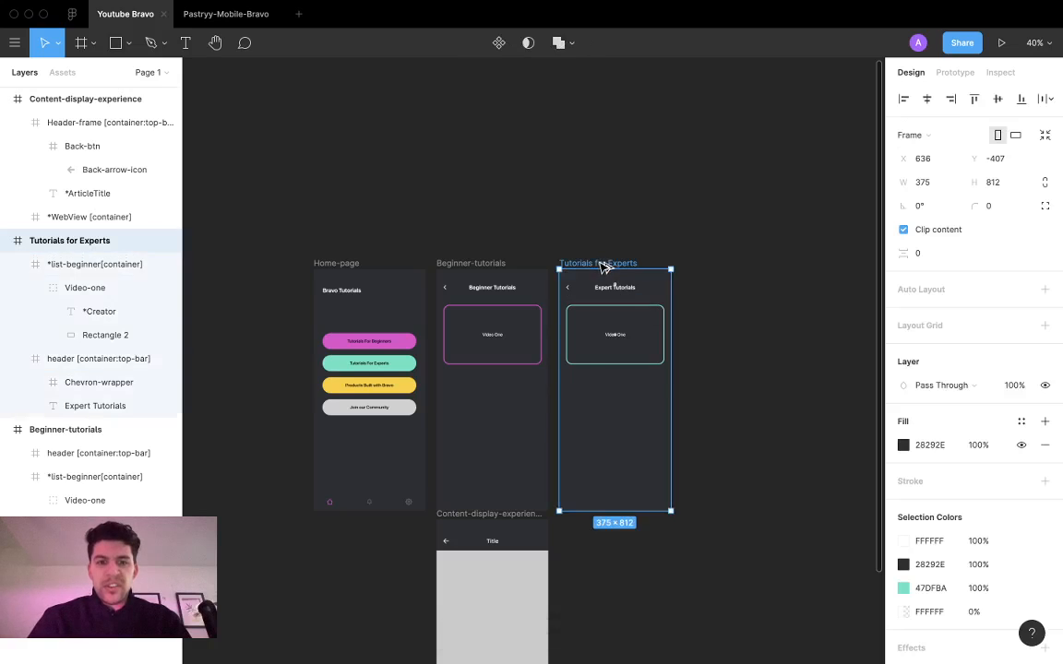
left_click_drag(605, 265, 729, 269)
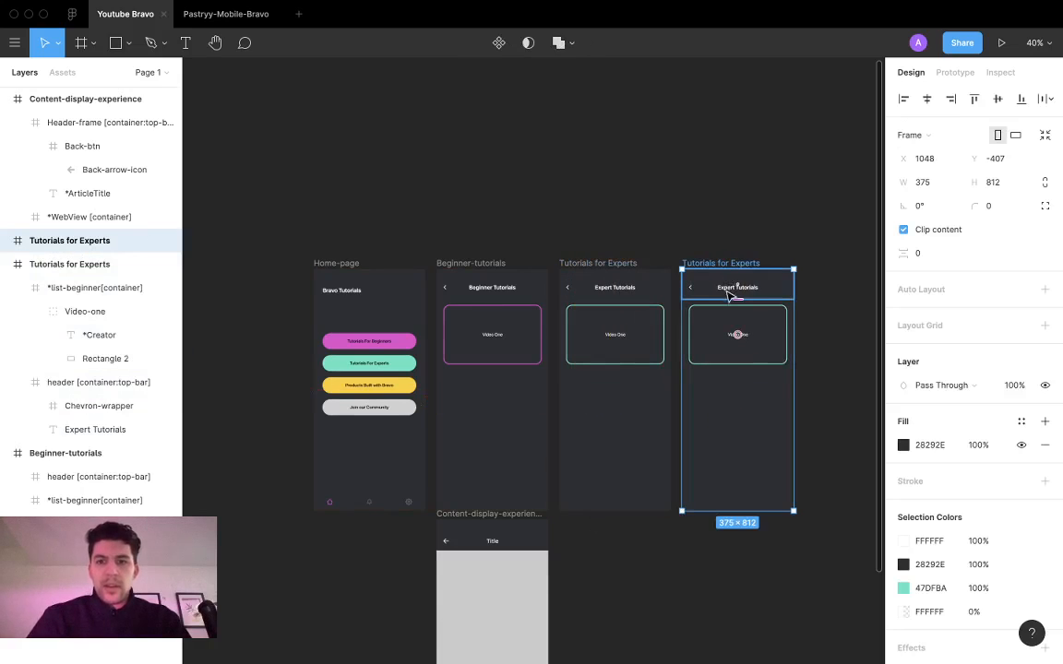
left_click(731, 289)
double_click(726, 290)
type("Built with Bravo")
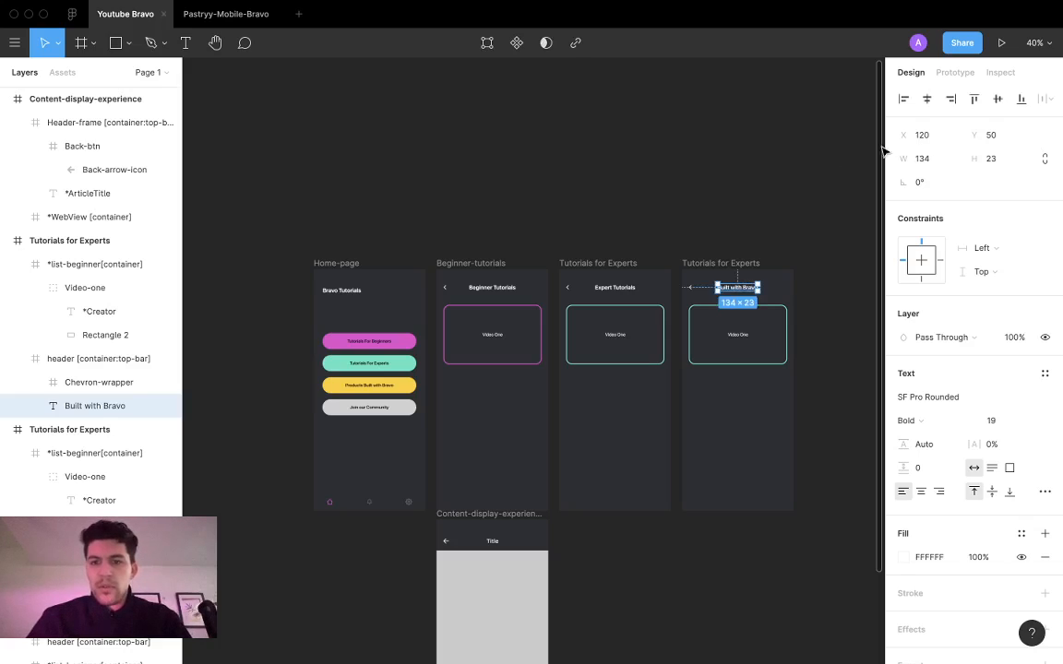
key("Escape")
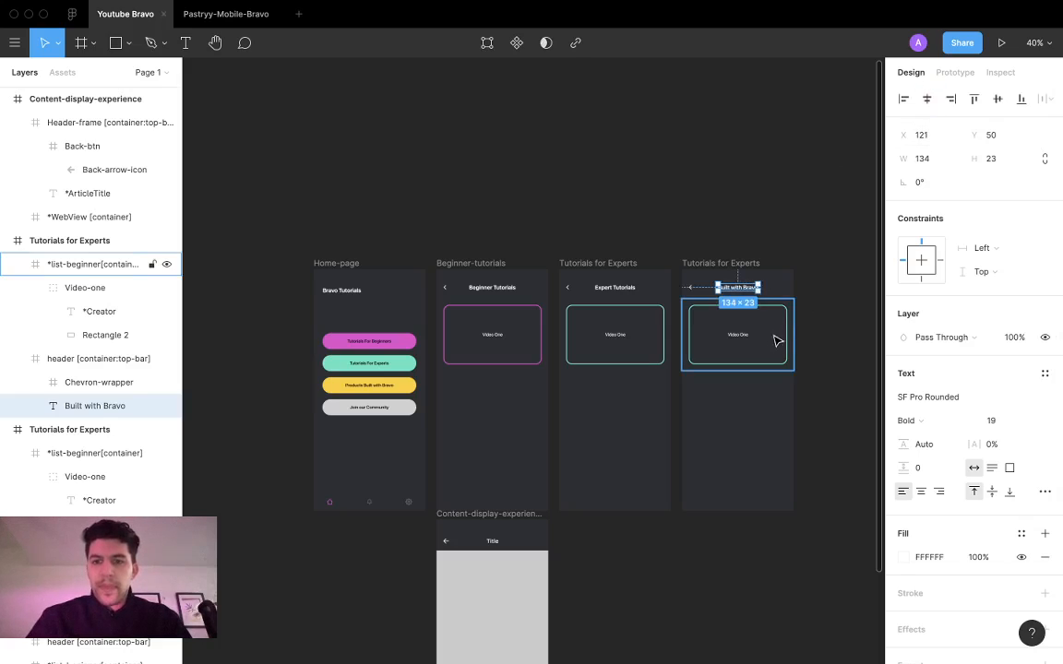
Step: Recolor the Built with Bravo screen's video card outline to the yellow FFC71D sampled from the Products Built with Bravo button
left_click(786, 319)
left_click(786, 308, "super")
key("i")
left_click(405, 380)
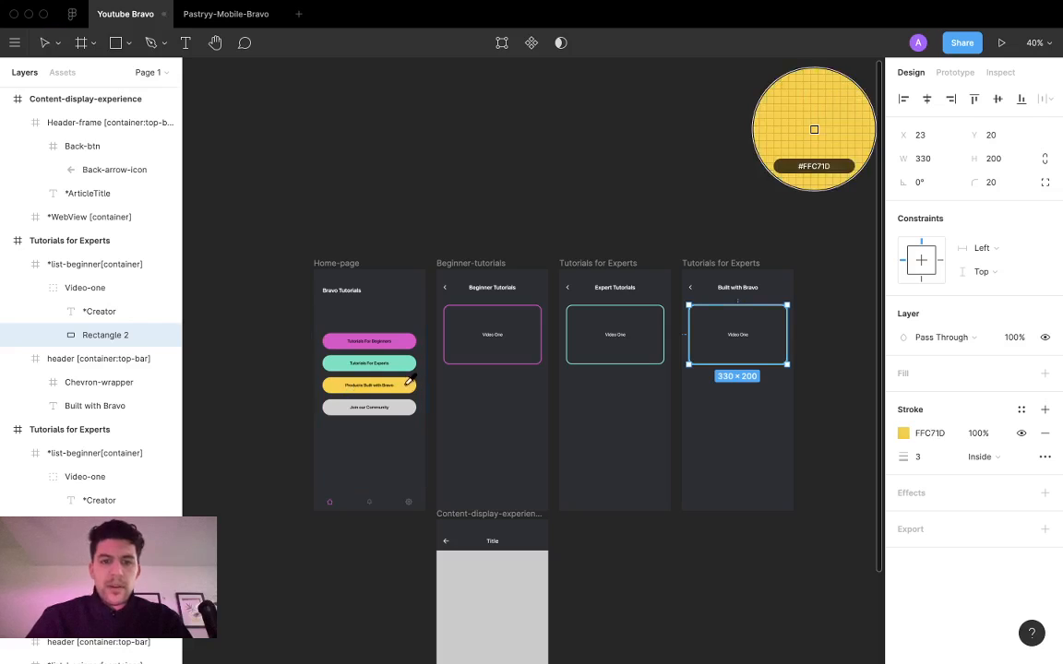
left_click(817, 380)
Step: Examine the Content-display-experience frame and its header in relation to the three tutorial screens
scroll(688, 470, "down", 3)
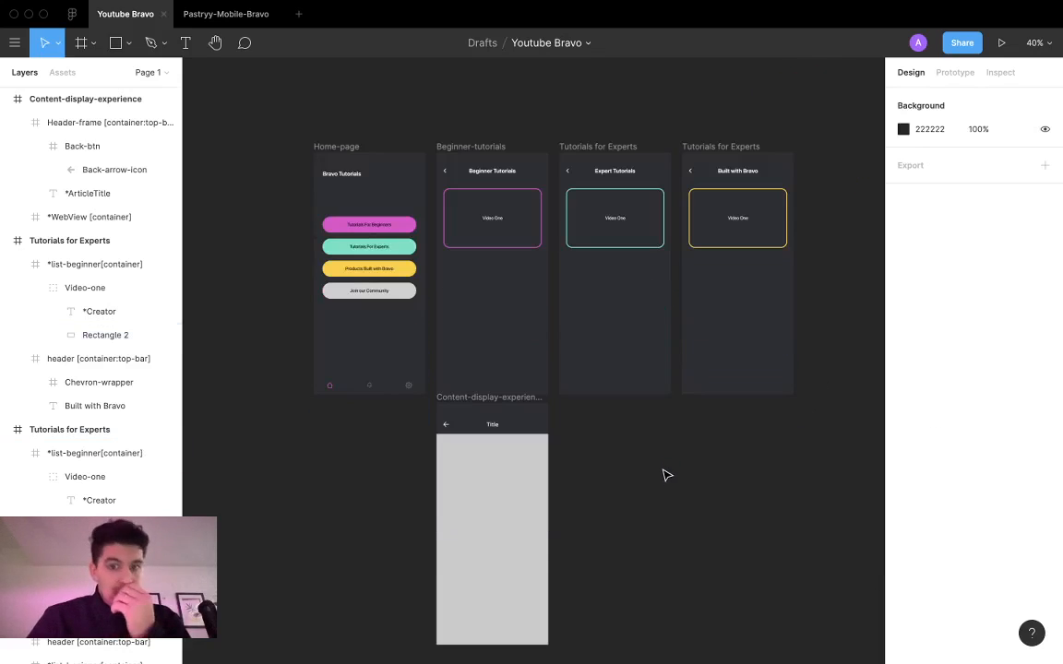
left_click(489, 397)
scroll(576, 460, "down", 3)
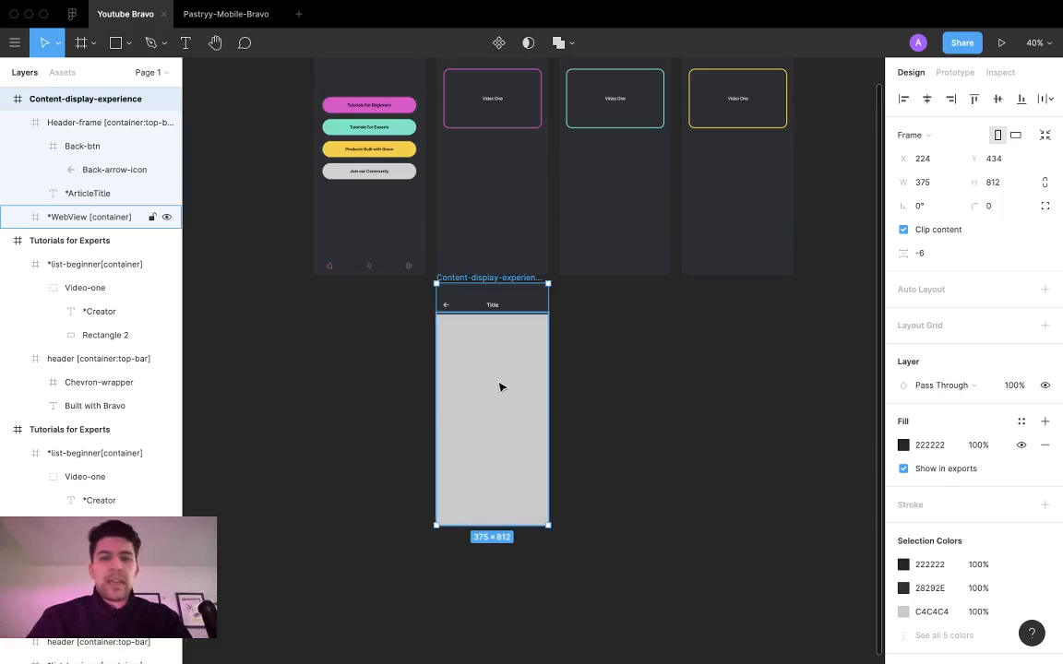
scroll(500, 387, "up", 2)
scroll(494, 388, "up", 6)
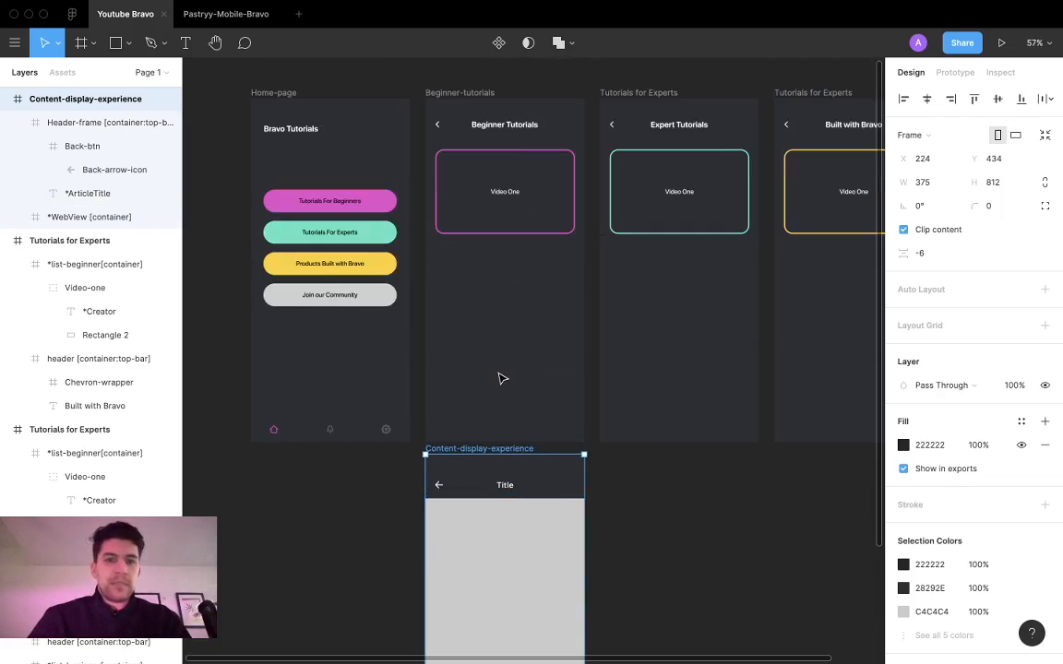
scroll(513, 397, "down", 5)
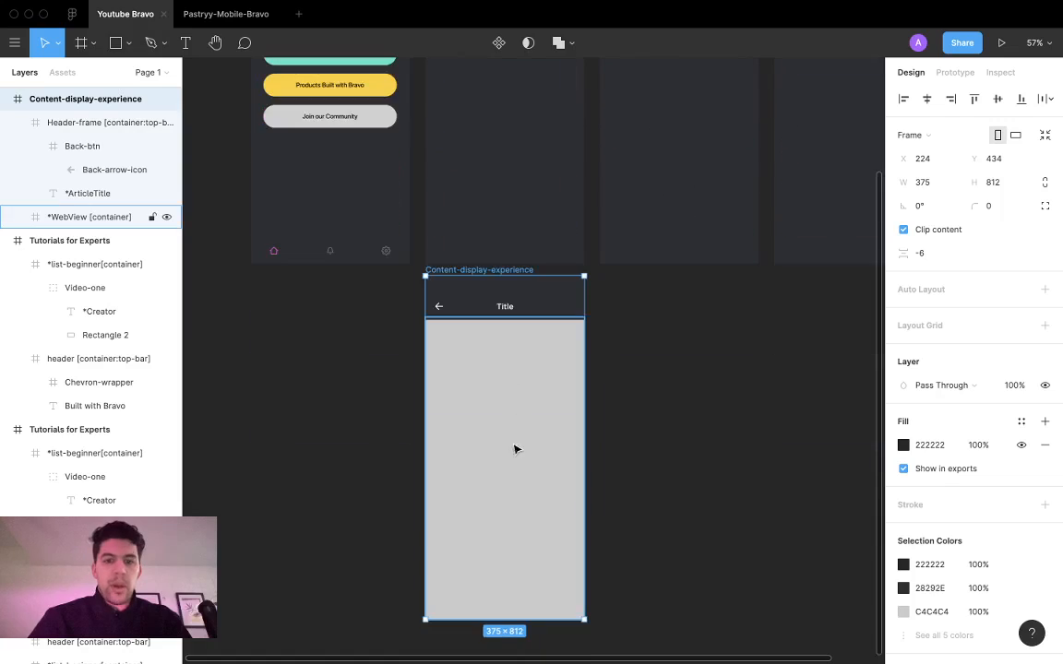
left_click(537, 307)
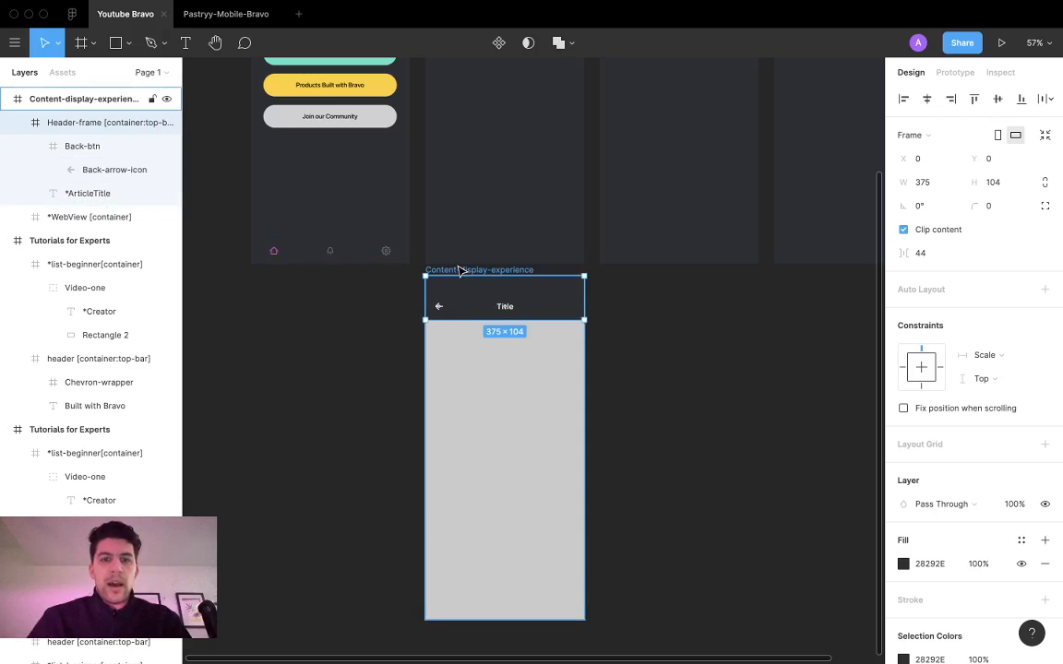
scroll(503, 312, "down", 3)
scroll(512, 315, "up", 3)
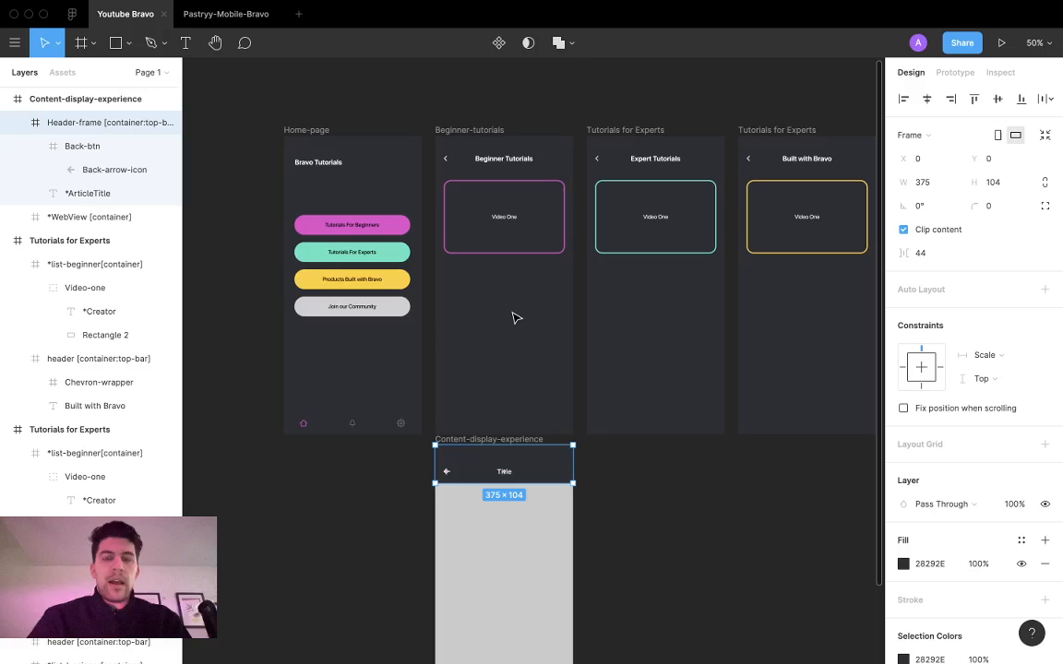
scroll(512, 315, "down", 3)
scroll(614, 377, "up", 3)
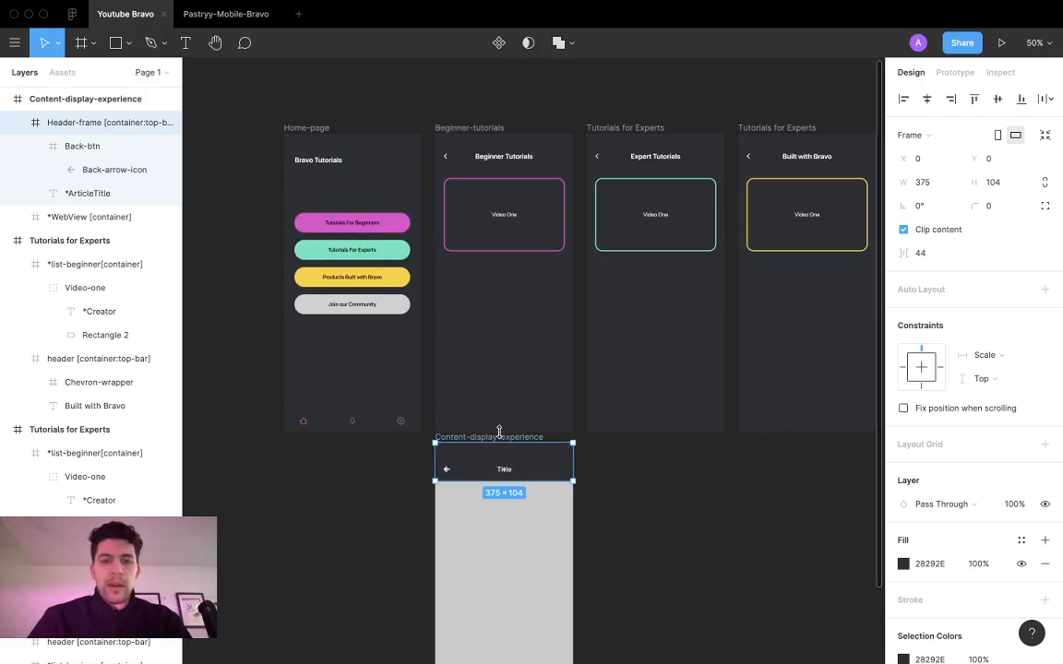
Step: Duplicate the Content-display-experience frame twice, placing the copies below the Expert and Built with Bravo screens at X 636 and X 1048
scroll(500, 432, "down", 3)
left_click_drag(504, 317, 650, 315)
scroll(661, 356, "right", 3)
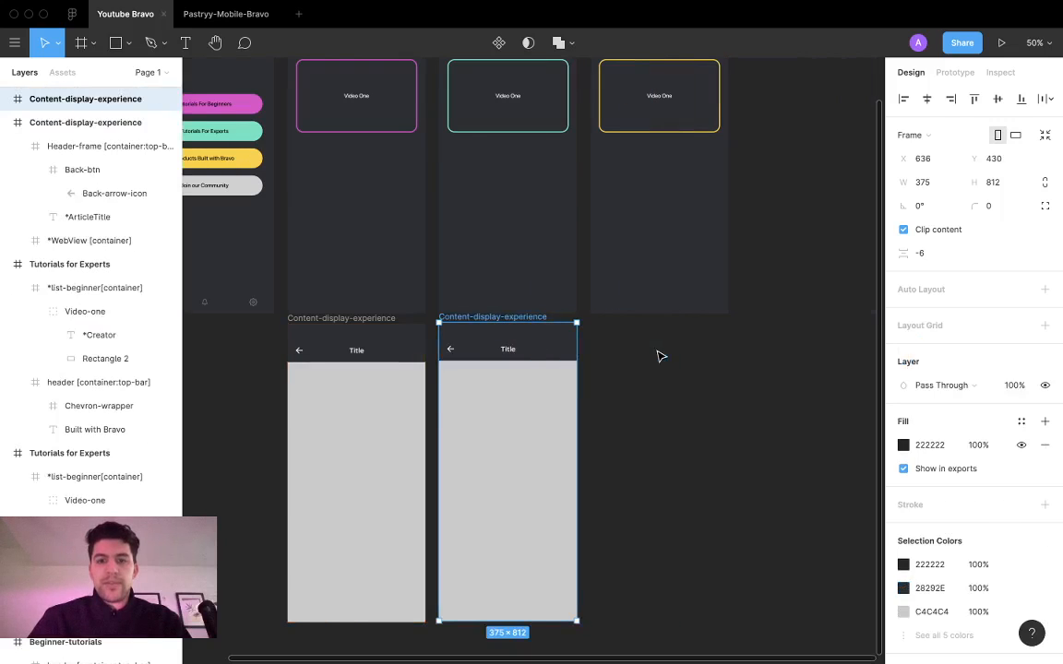
left_click_drag(532, 318, 684, 316)
scroll(489, 395, "up", 1)
scroll(503, 366, "down", 5)
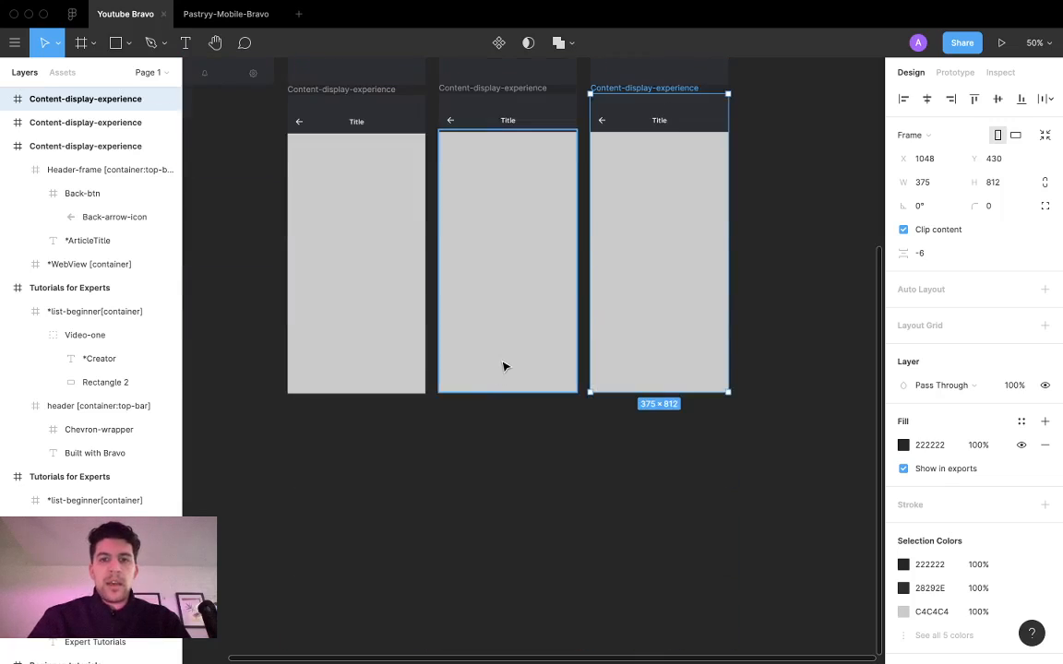
Step: Inspect the back button in the third Content-display-experience frame and review the arrangement of all the screens
scroll(498, 429, "up", 6)
double_click(606, 422)
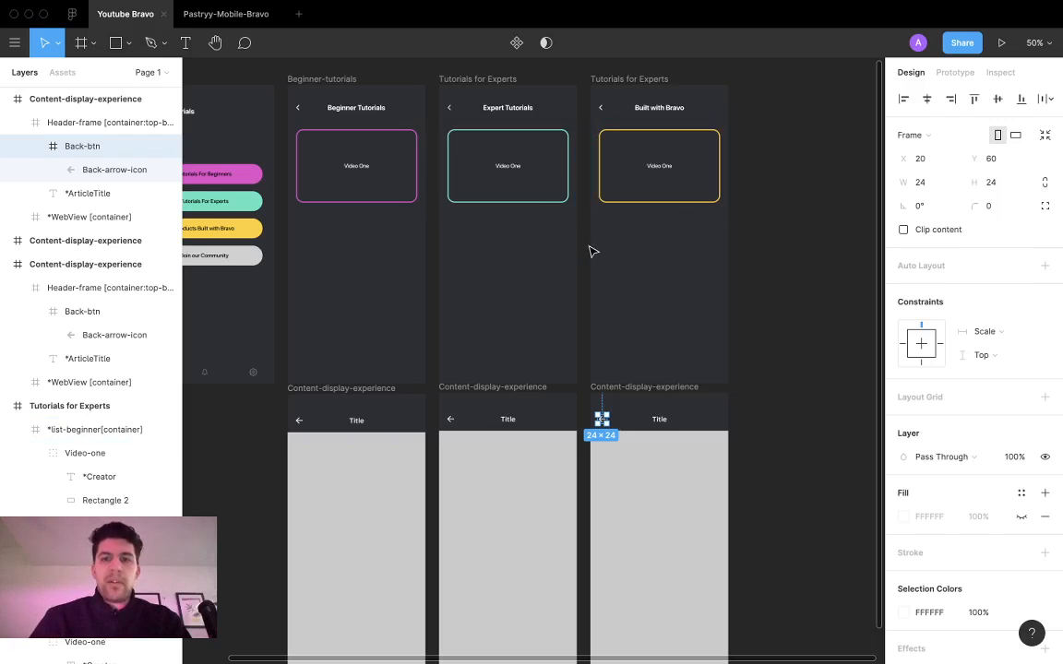
scroll(543, 427, "left", 4)
scroll(544, 425, "right", 2)
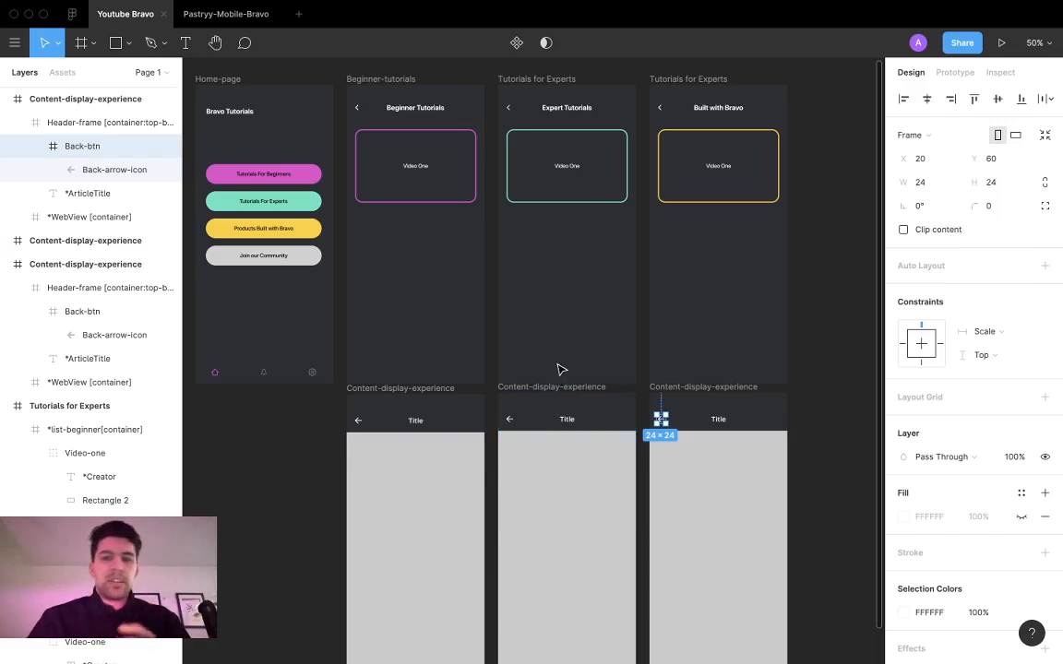
scroll(553, 404, "down", 1)
scroll(553, 404, "up", 4)
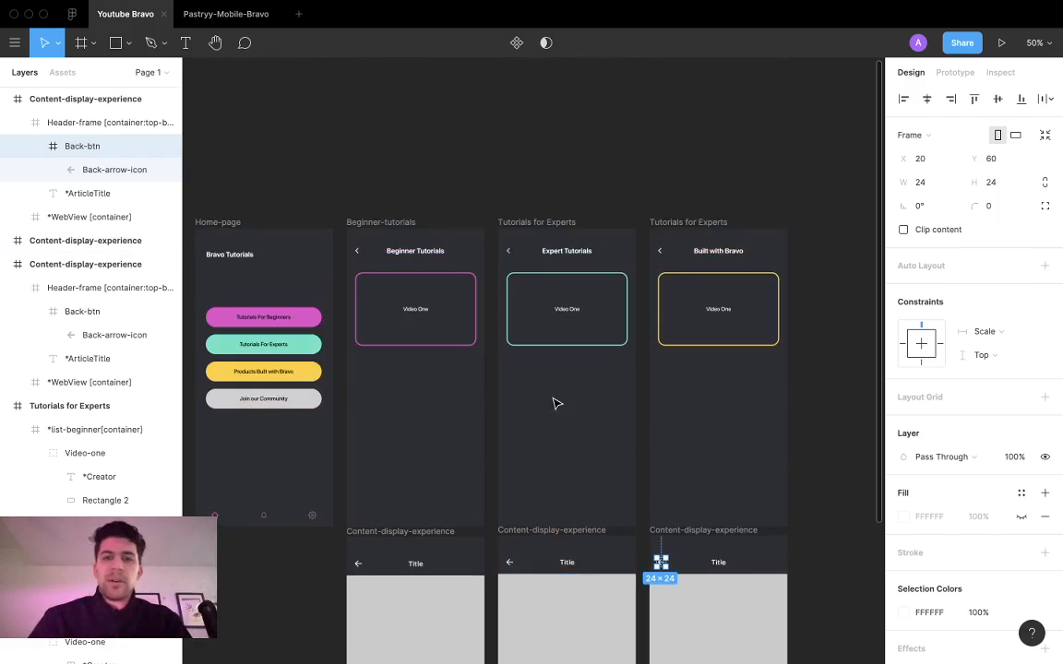
scroll(554, 403, "down", 2)
scroll(555, 402, "down", 1)
scroll(552, 402, "right", 2)
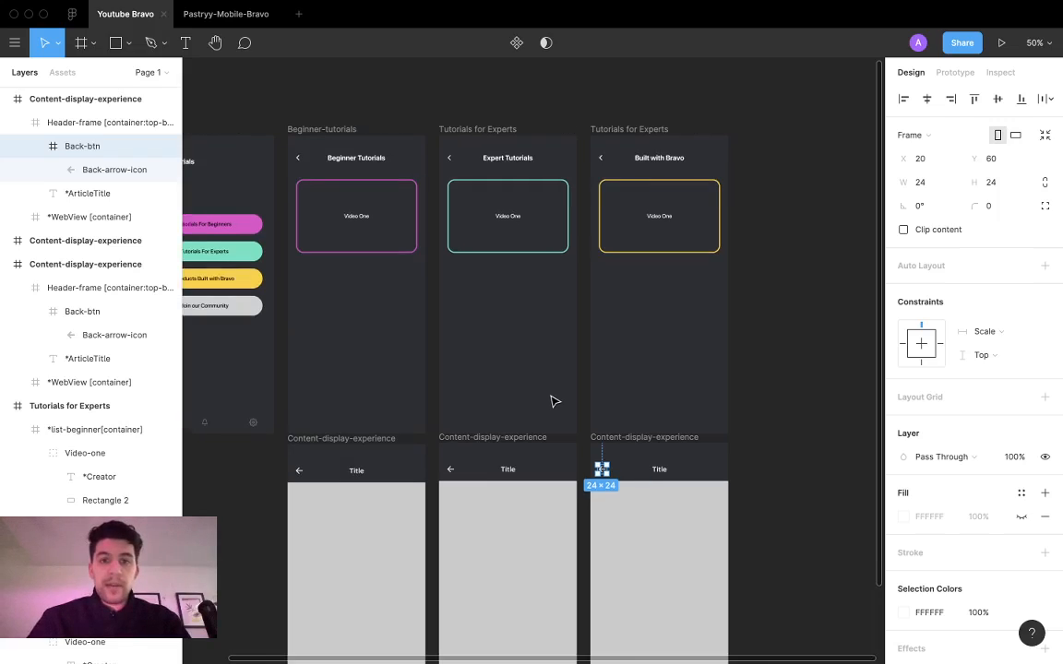
scroll(553, 402, "left", 3)
key("ctrl+Left")
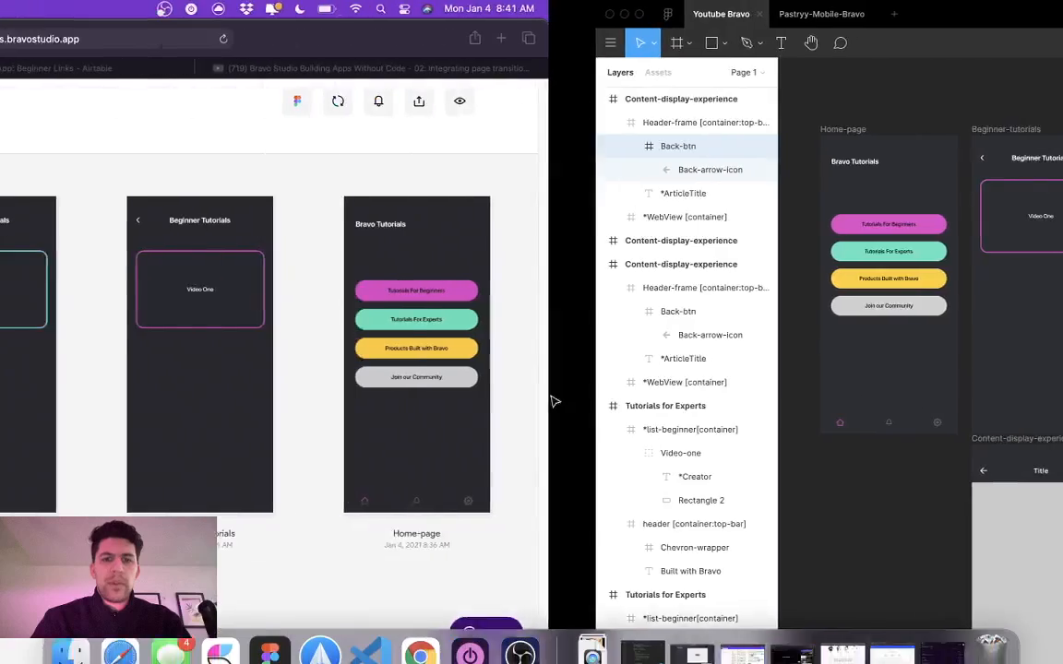
left_click(522, 642)
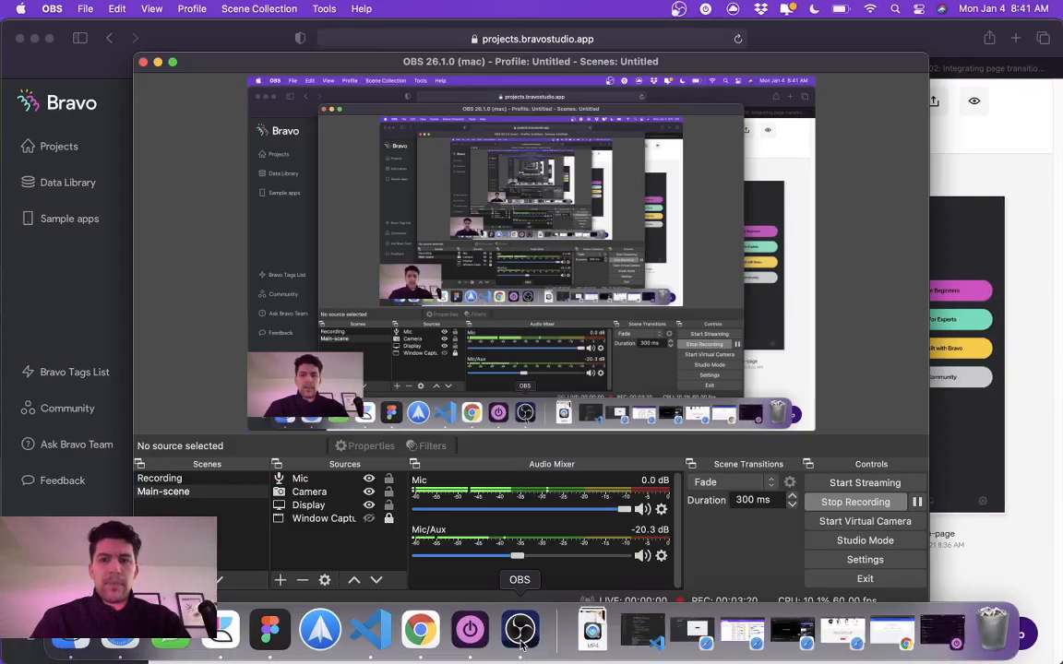
left_click(1015, 393)
key("ctrl+Right")
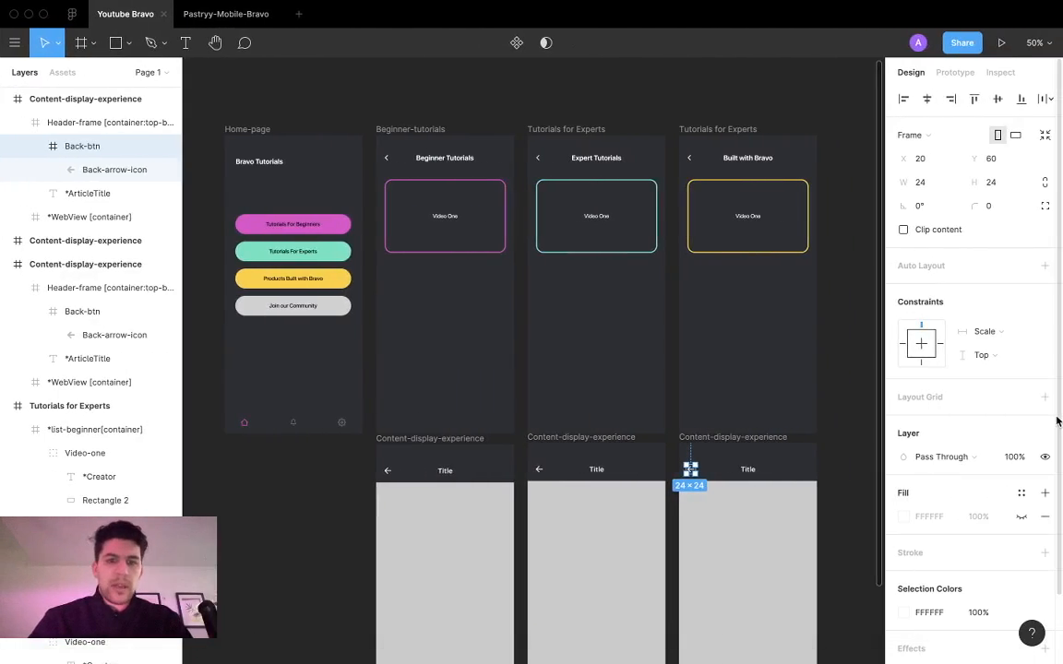
key("ctrl+Left")
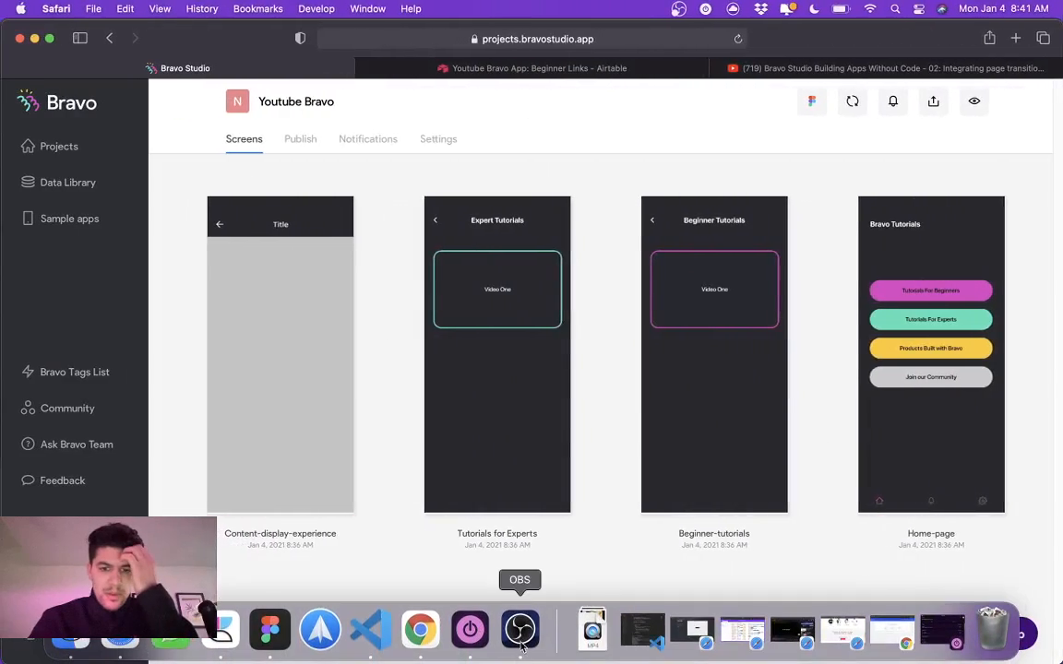
left_click(519, 630)
left_click(1023, 533)
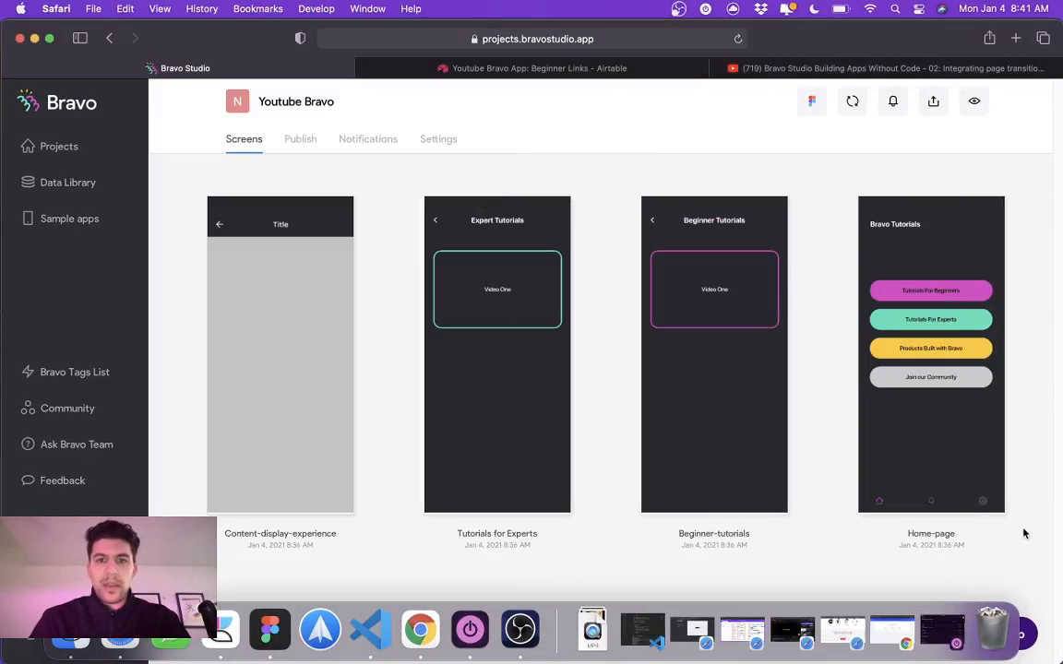
key("ctrl+Right")
Step: Examine the first Content-display-experience frame's layers: the Header-frame with its Back-btn and *ArticleTitle, and the *WebView container
scroll(471, 446, "down", 3)
left_click(440, 341)
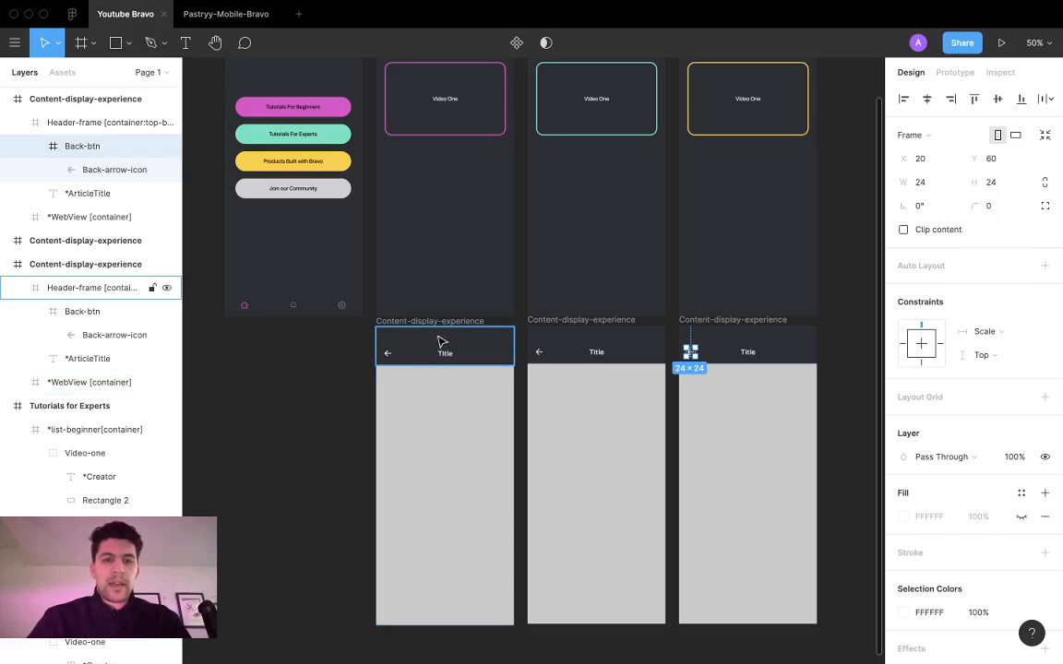
left_click(430, 322)
scroll(452, 367, "down", 1)
scroll(452, 368, "down", 3)
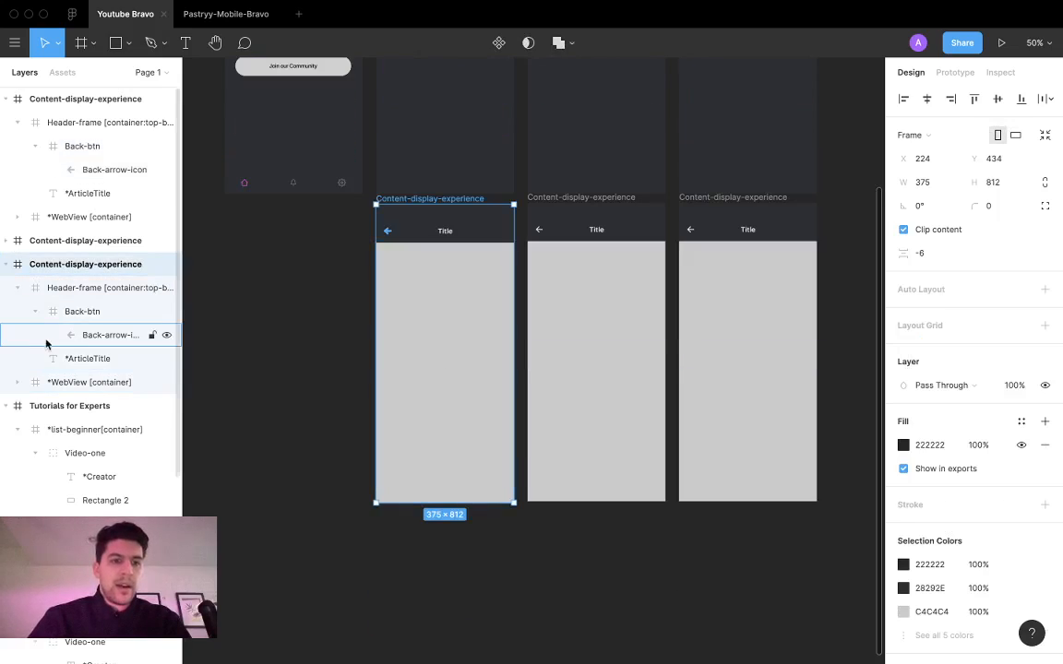
left_click(22, 289)
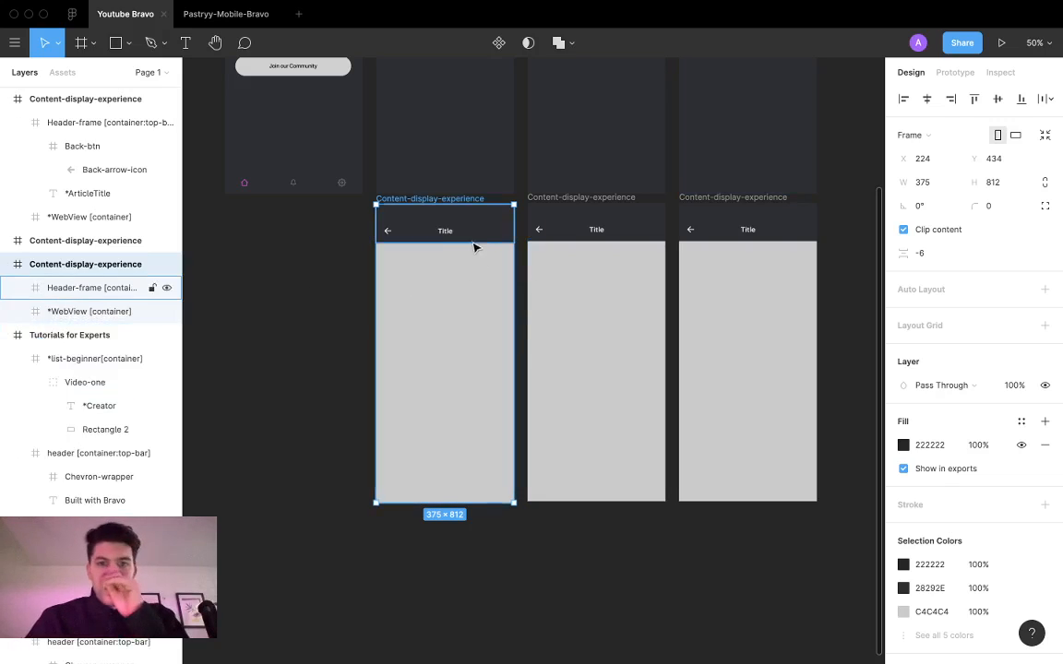
double_click(444, 230)
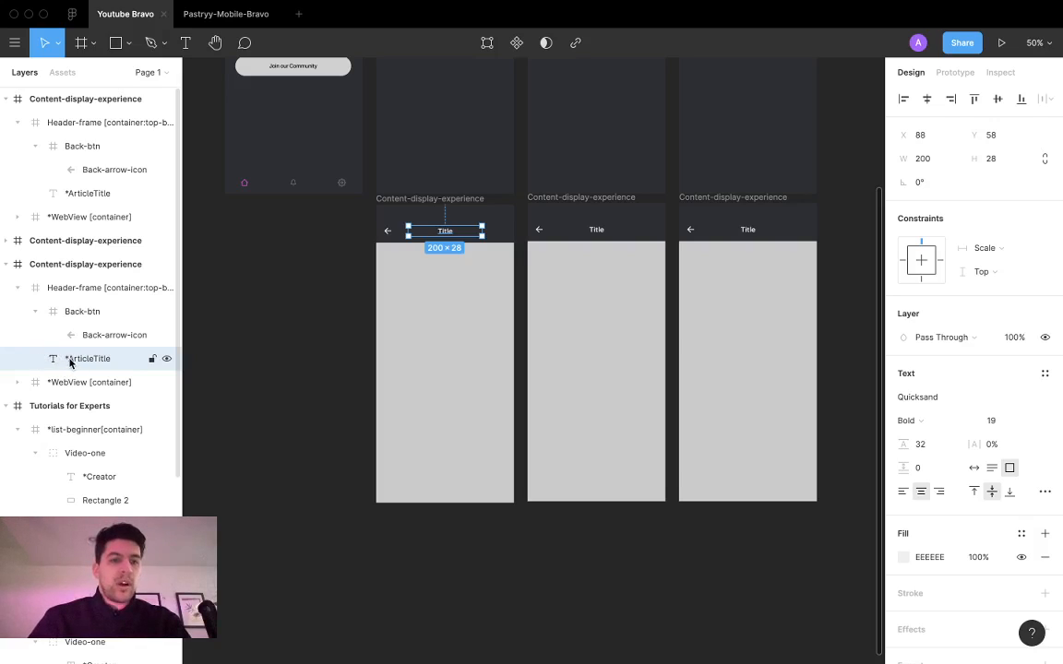
left_click(35, 311)
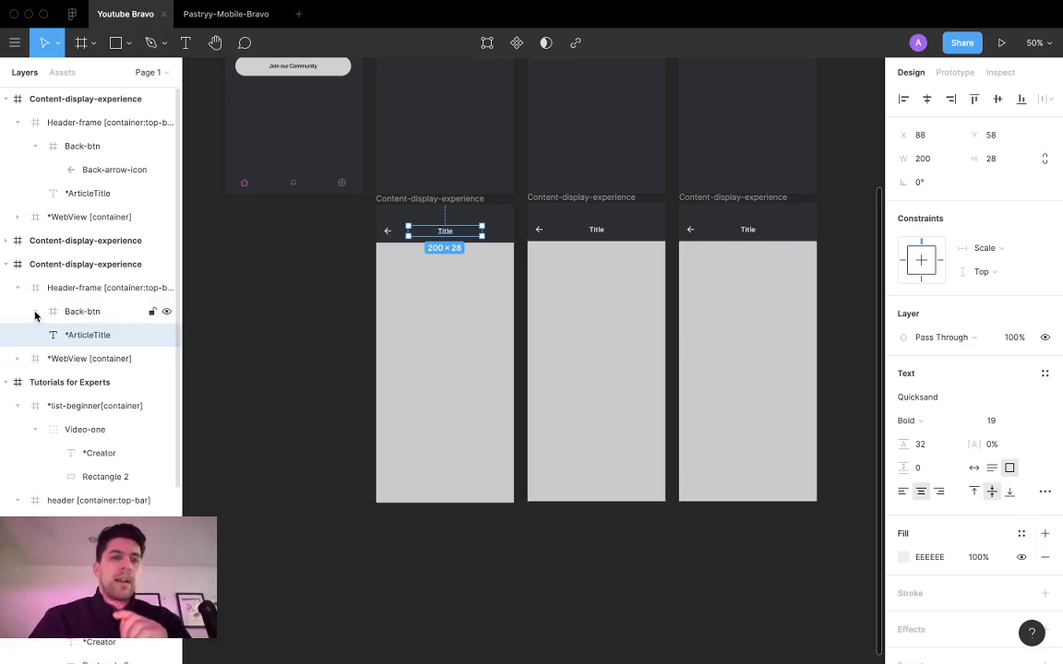
left_click(18, 288)
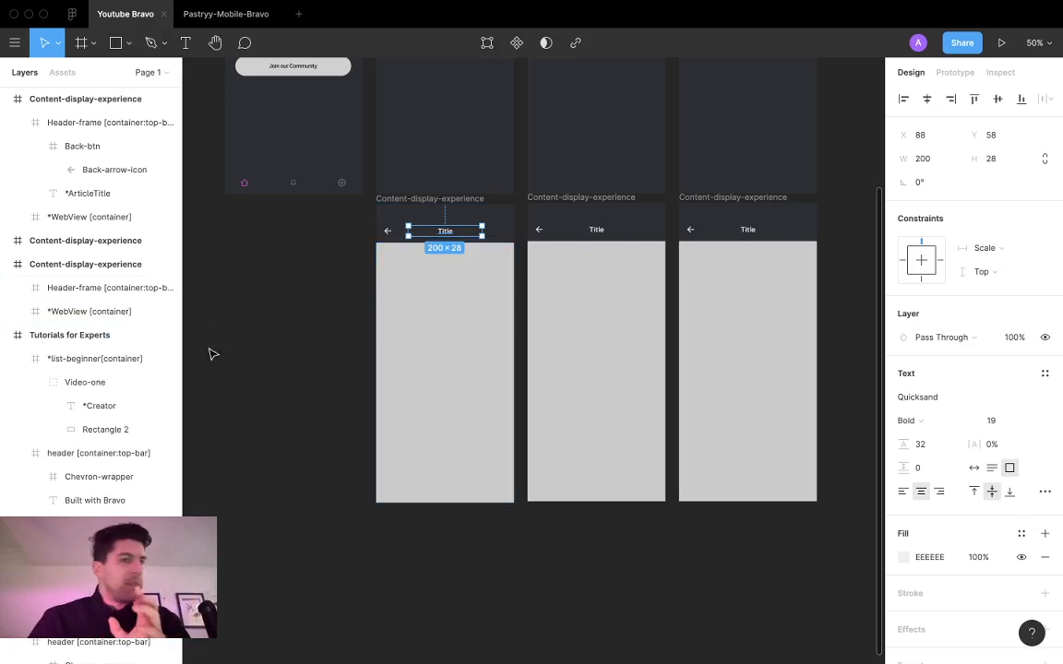
left_click(68, 311)
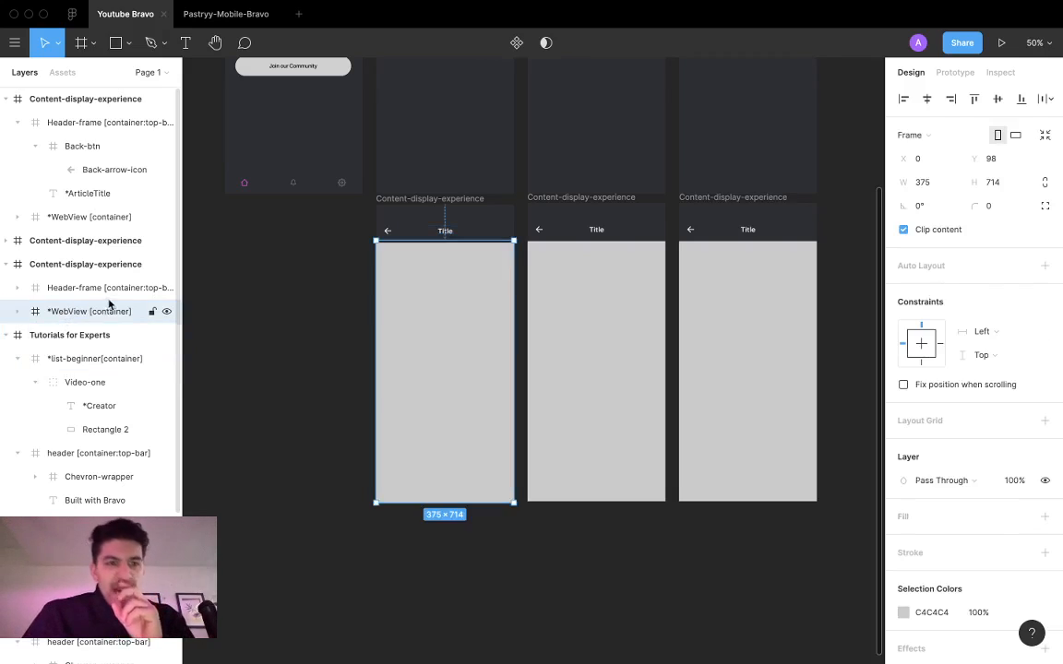
Step: Resize the first content screen's *WebView container to 375 × 708 at Y 104, aligning it with the containers on the other two content screens
left_click(18, 311)
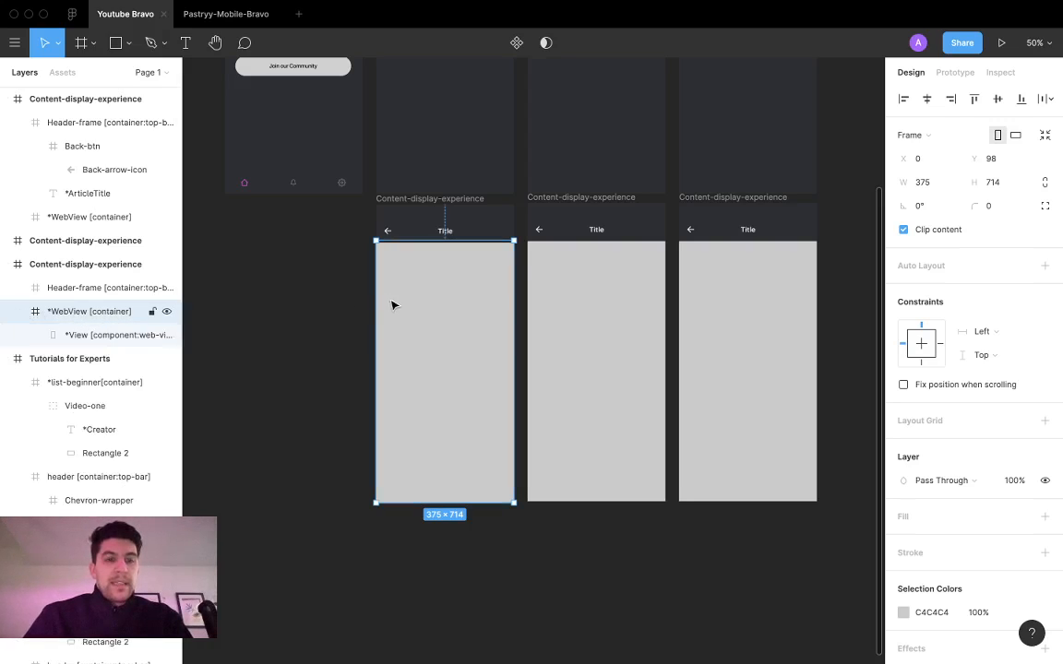
left_click_drag(445, 241, 445, 244)
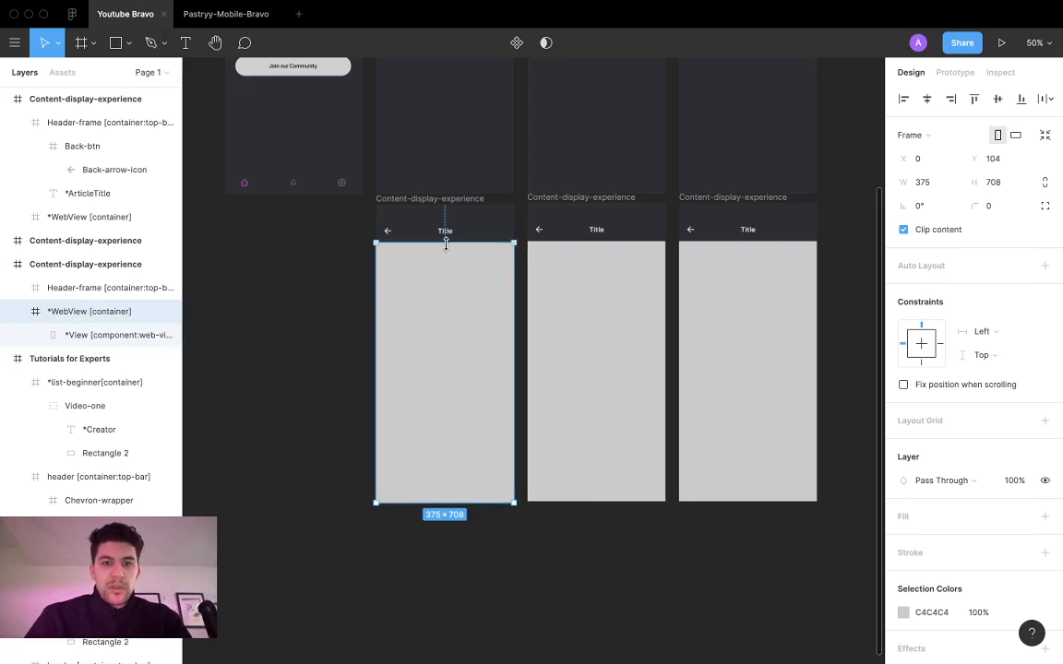
left_click(600, 280)
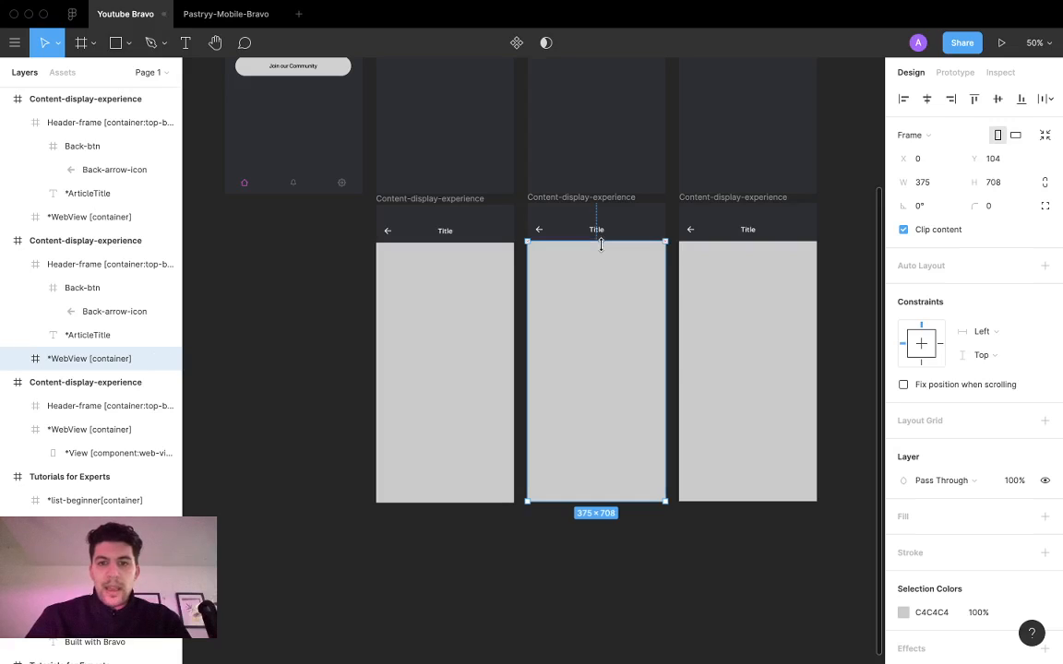
left_click(755, 250)
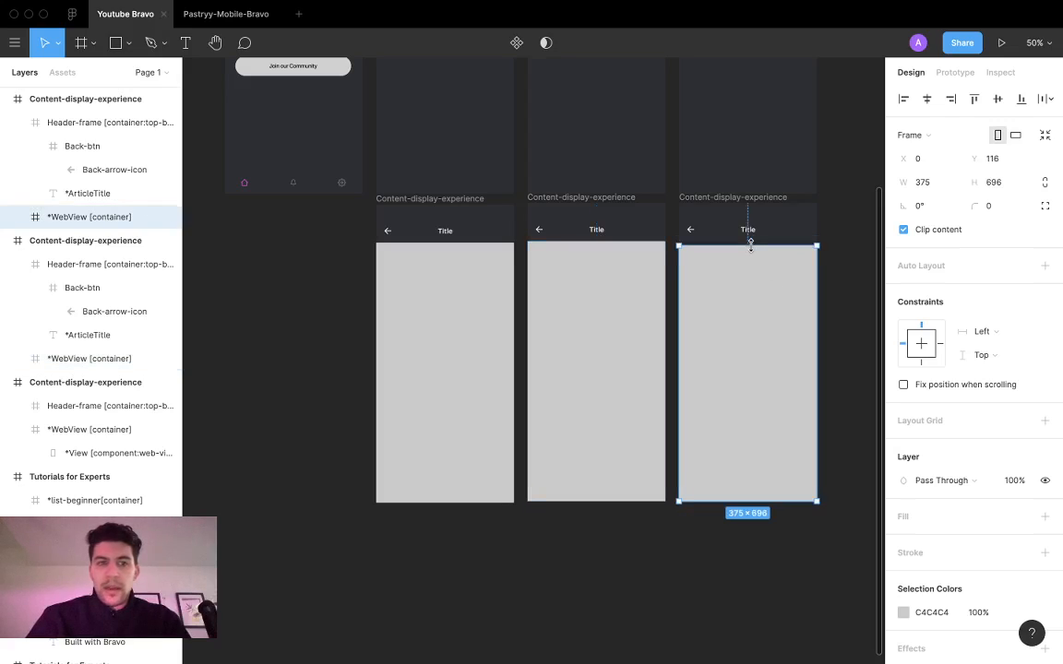
left_click_drag(750, 243, 750, 245)
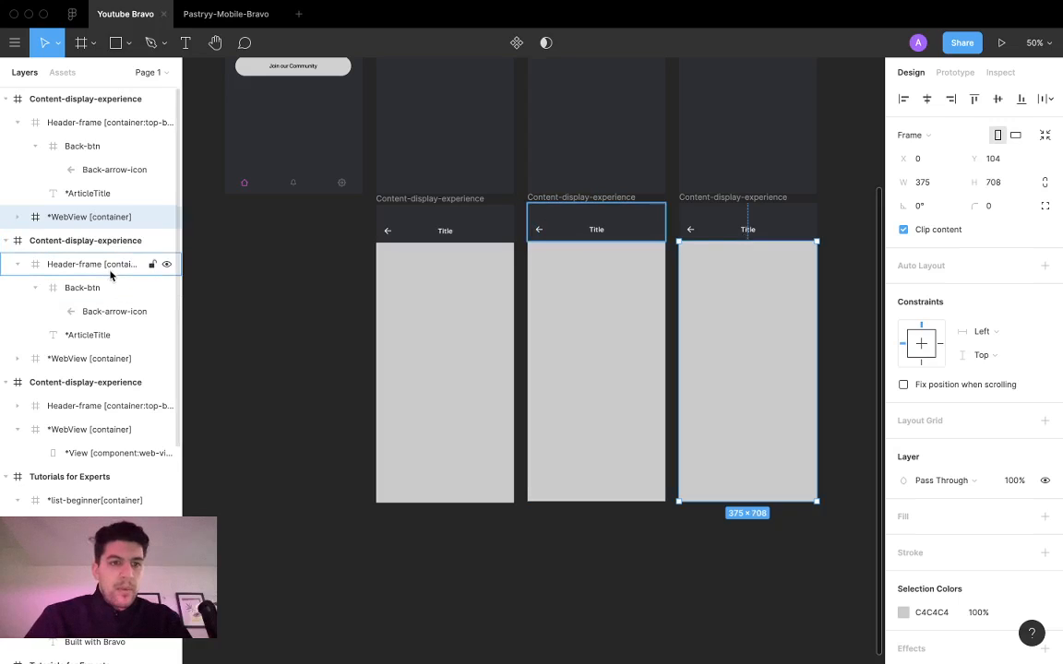
Step: Examine the full name of the *View web-view component inside the second and first screens' *WebView containers
left_click(17, 359)
left_click(129, 382)
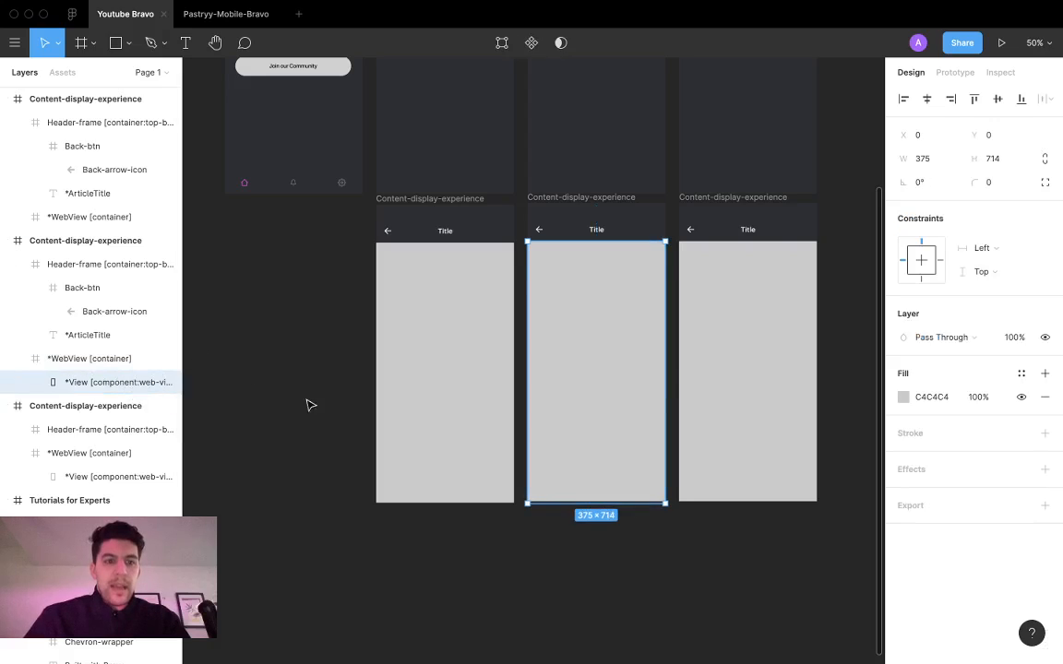
left_click_drag(181, 361, 234, 358)
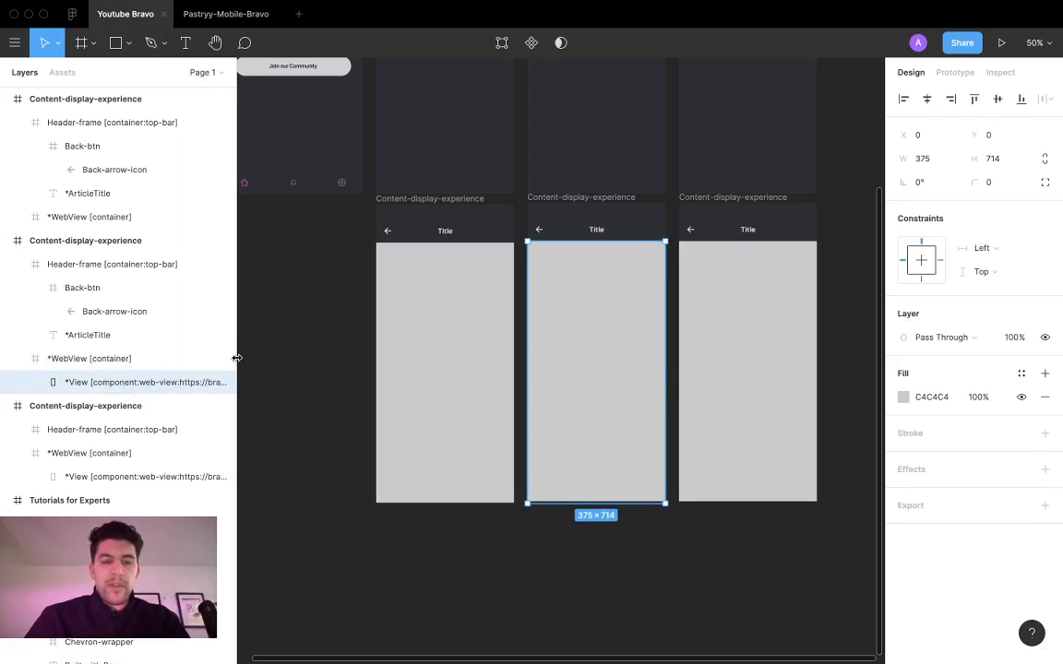
left_click(443, 358)
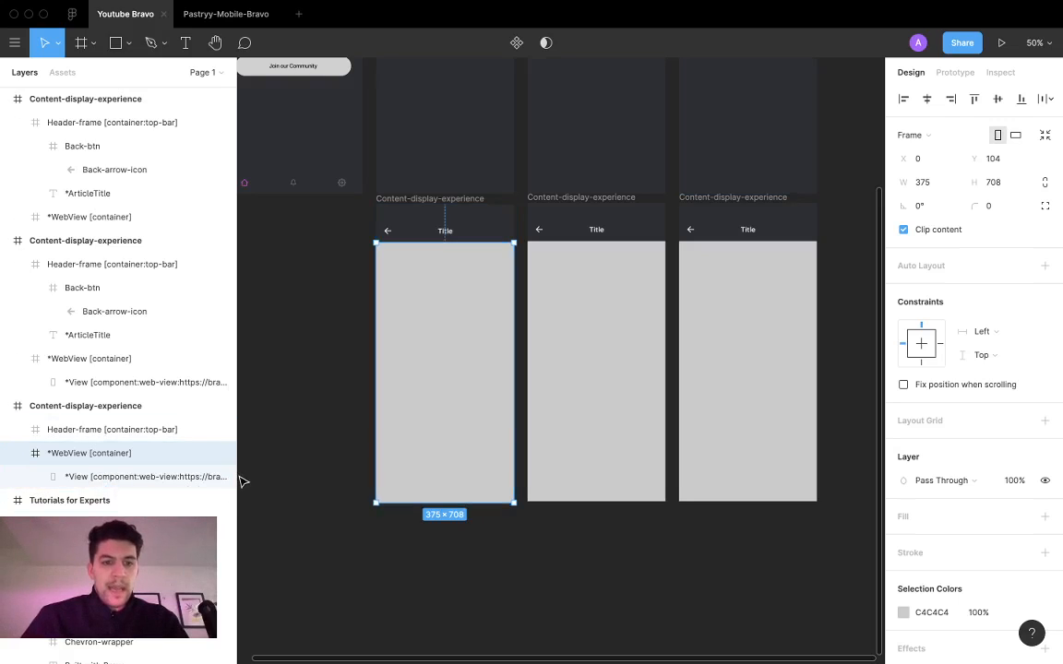
left_click_drag(236, 474, 304, 472)
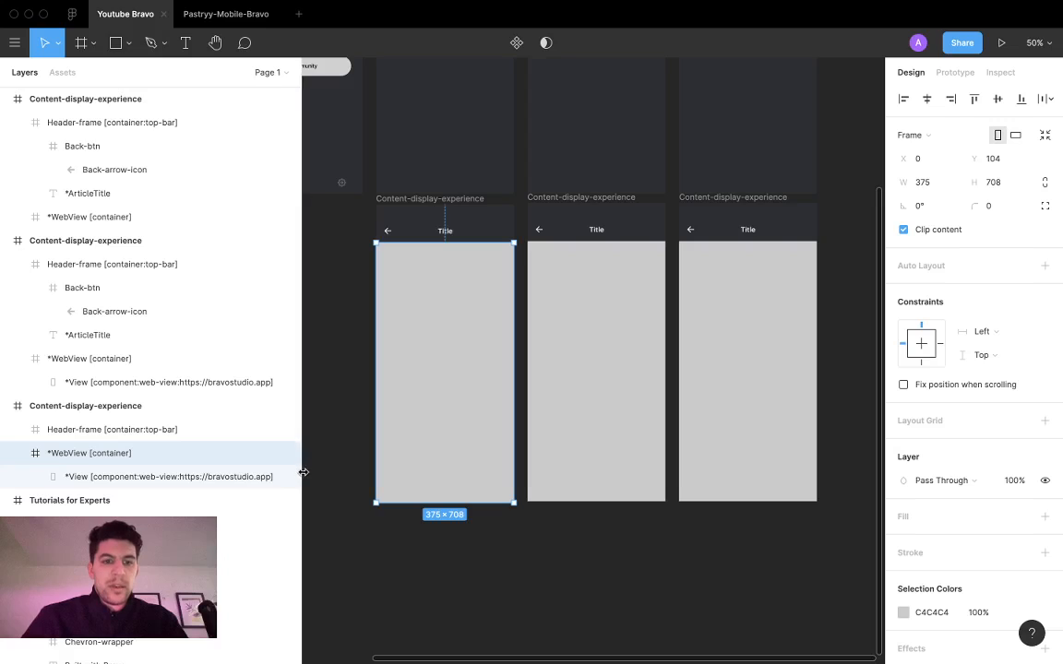
left_click(166, 477)
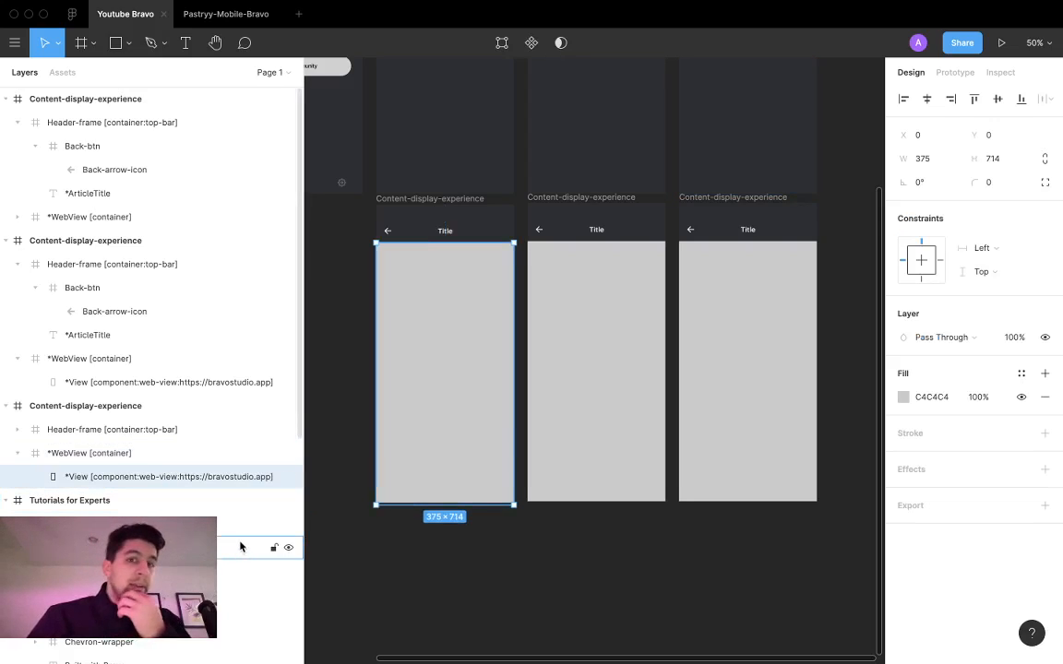
Step: Collapse the first Content-display-experience frame's layers and review the three tutorial screens above the content screens
left_click(18, 453)
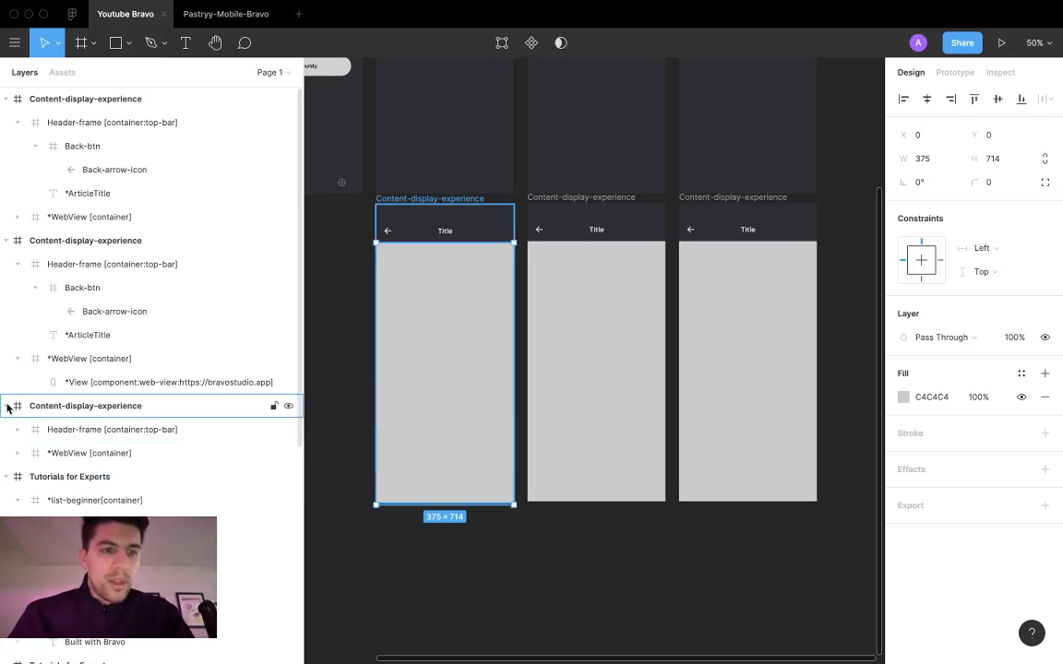
left_click(6, 406)
scroll(604, 293, "up", 5)
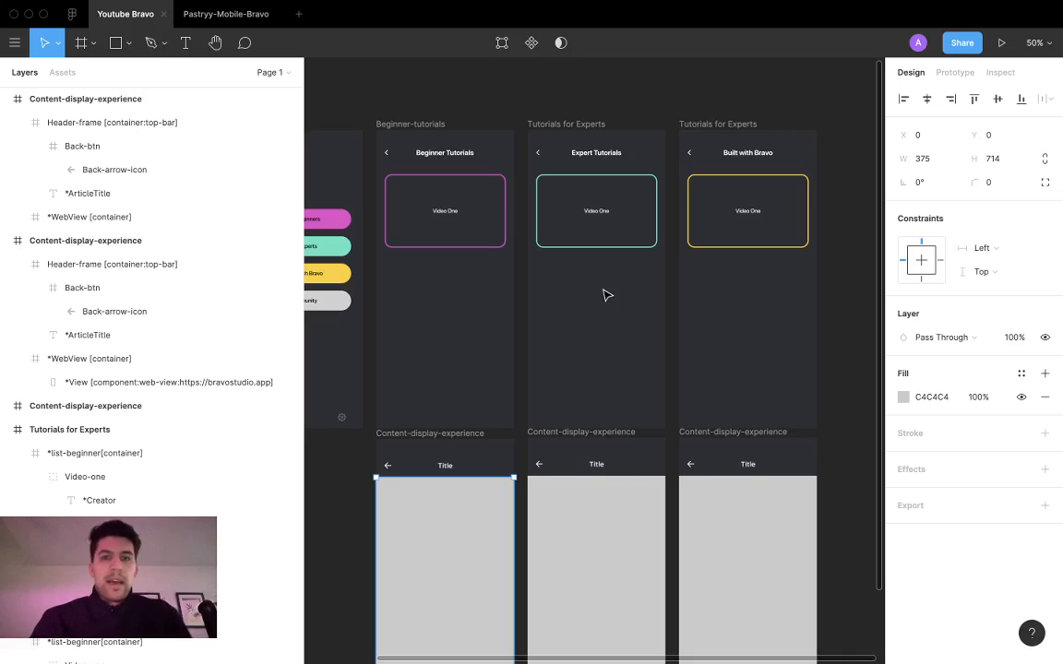
Step: Switch to Bravo Studio in Safari and update the Youtube Bravo project to the latest Figma design
key("ctrl+Left")
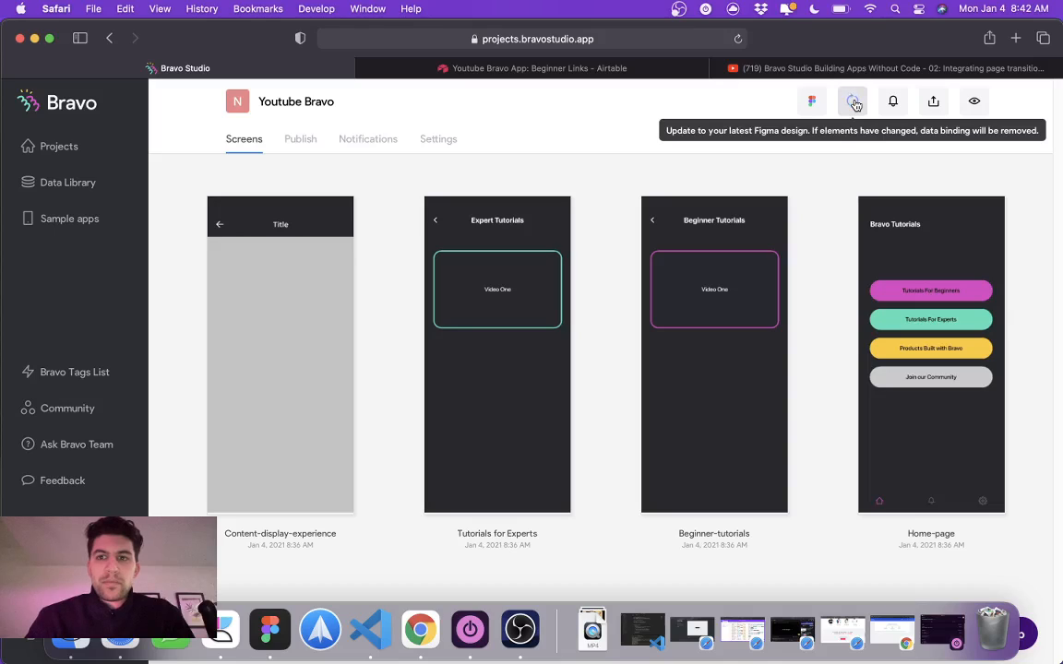
key("F2")
key("F2")
key("F2")
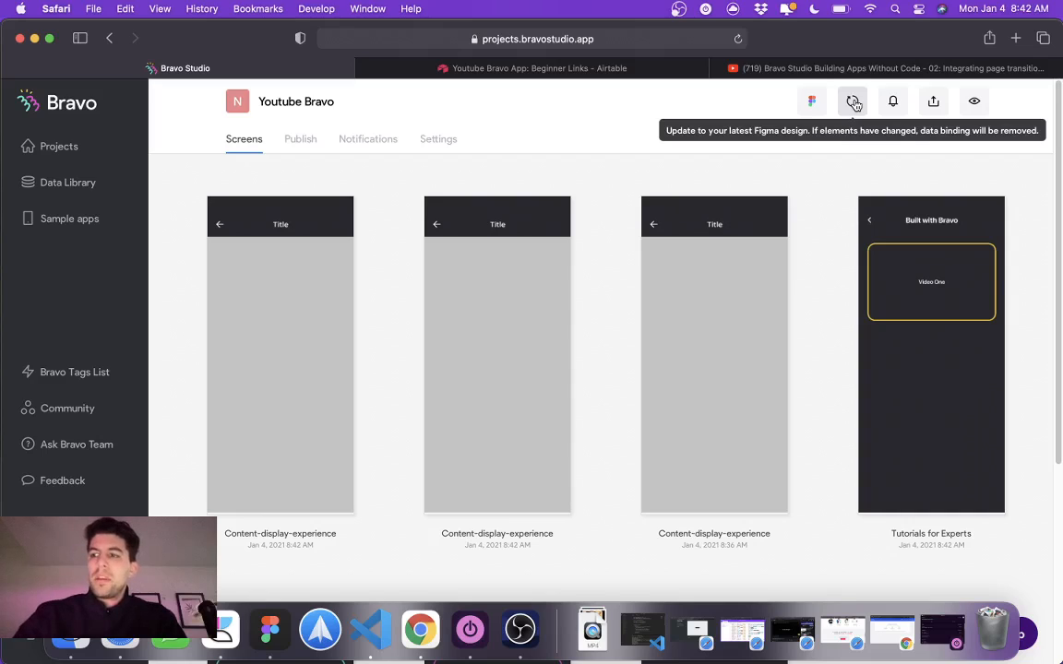
Step: Start a new data collection in the Data Library
left_click(80, 192)
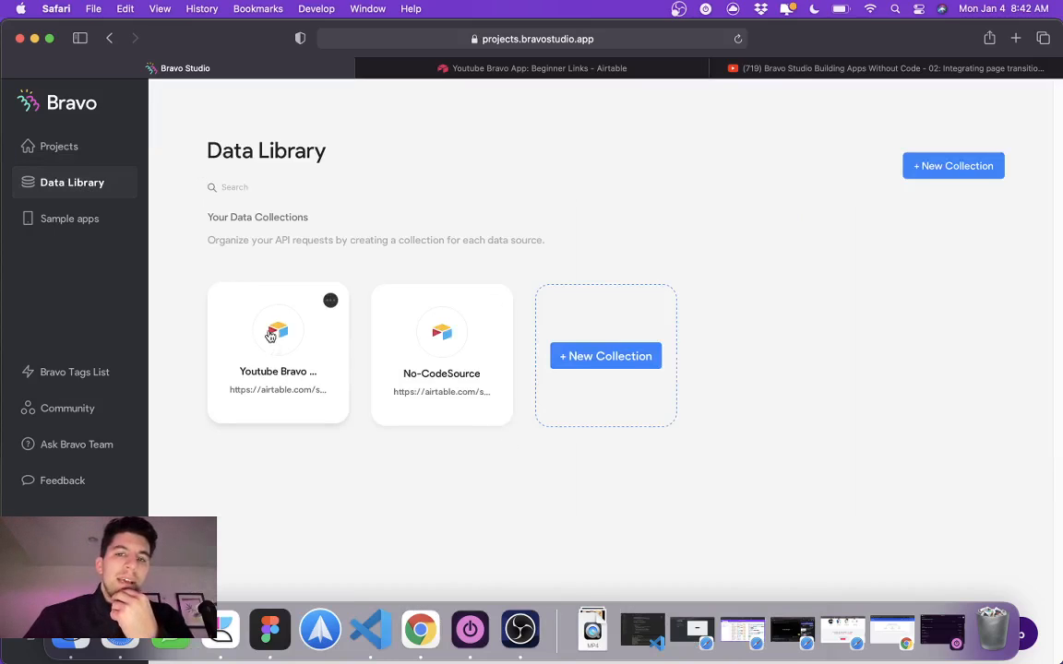
left_click(606, 355)
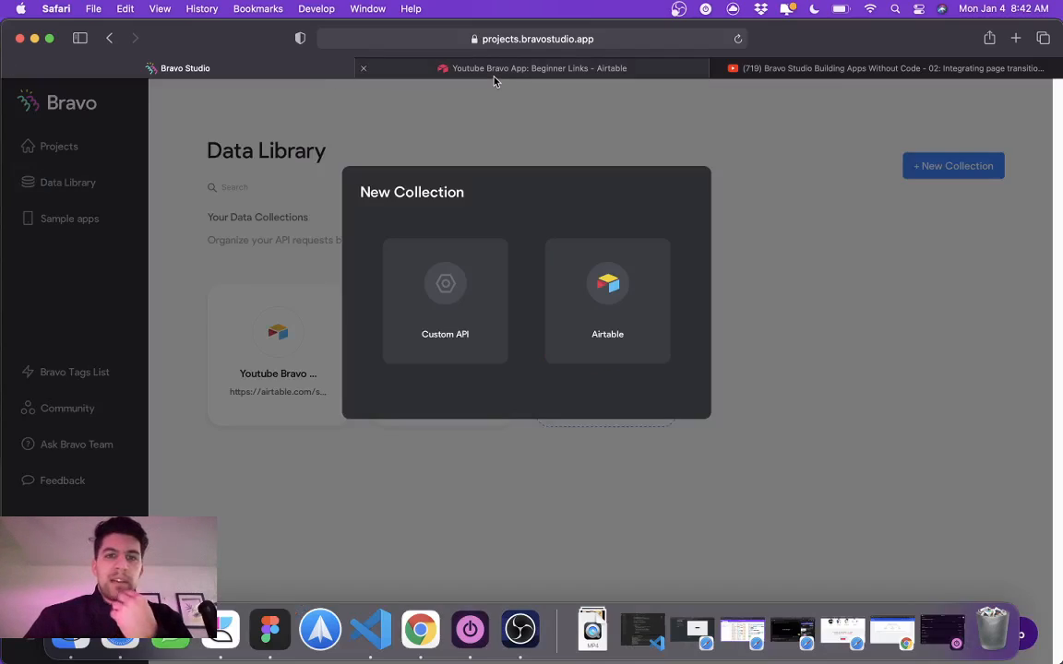
Step: Switch to the Youtube Bravo App base in Airtable and examine its Beginner Links, Expert Links and Products Built On Bravo tables
left_click(461, 69)
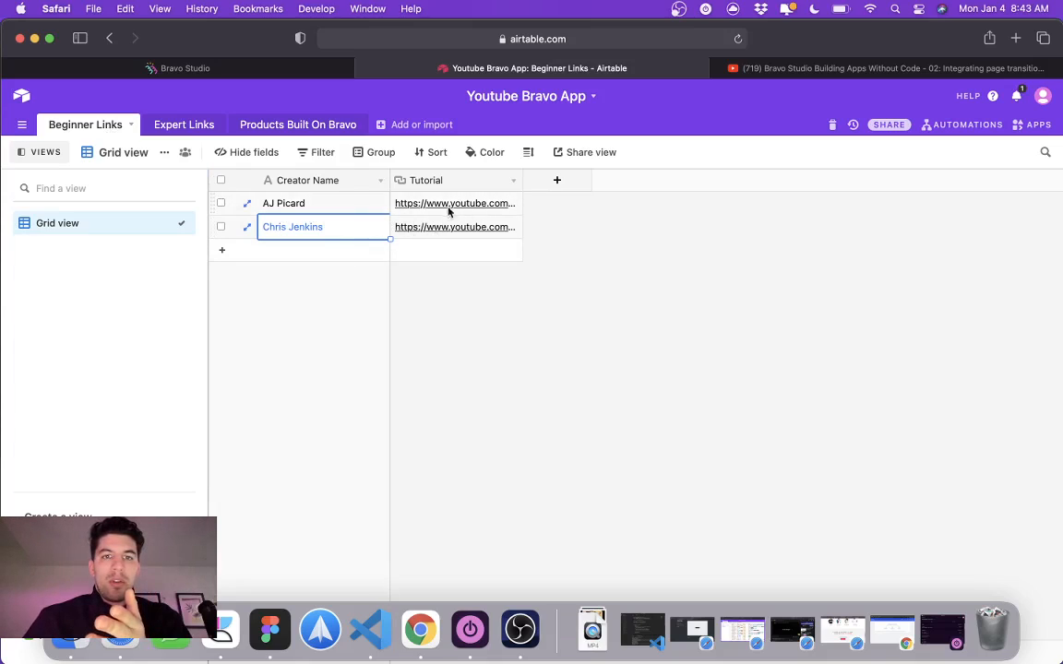
key("space")
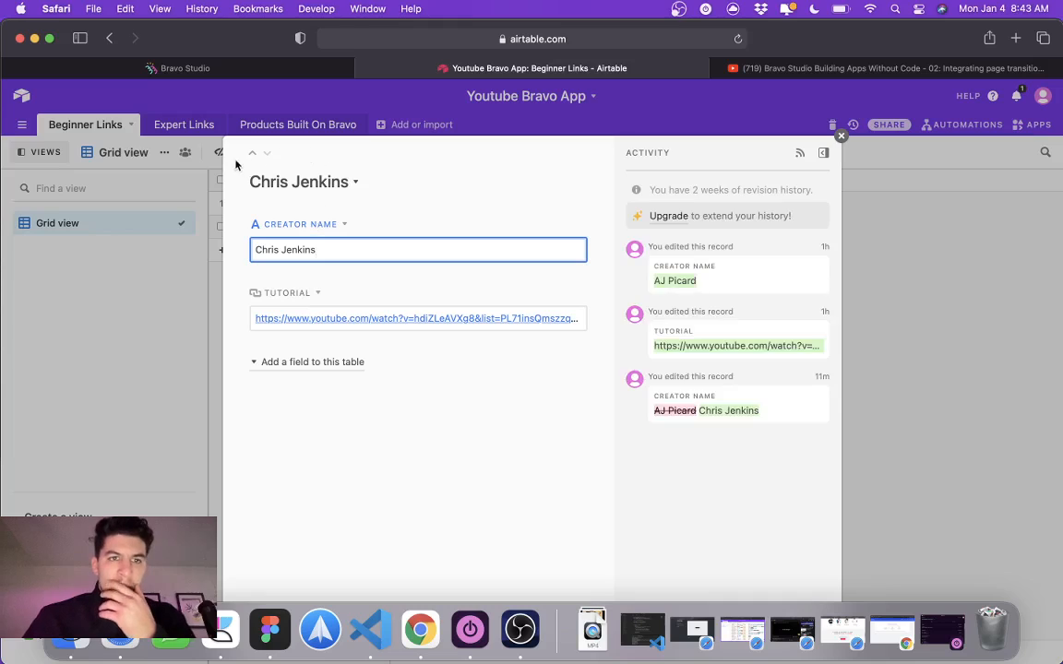
left_click(185, 279)
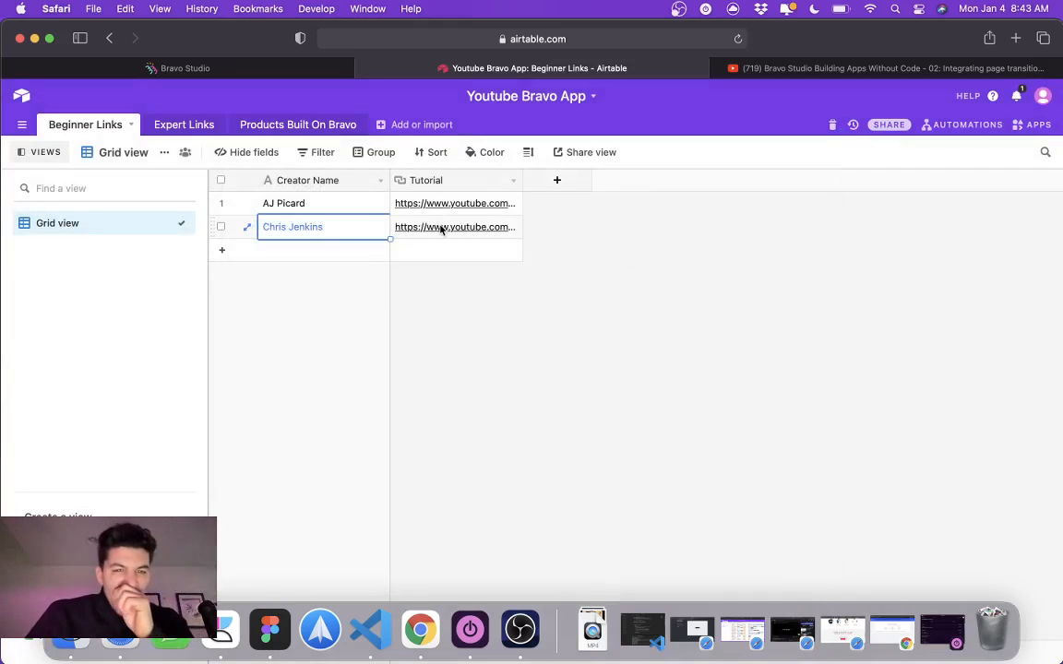
left_click(170, 127)
left_click(298, 204)
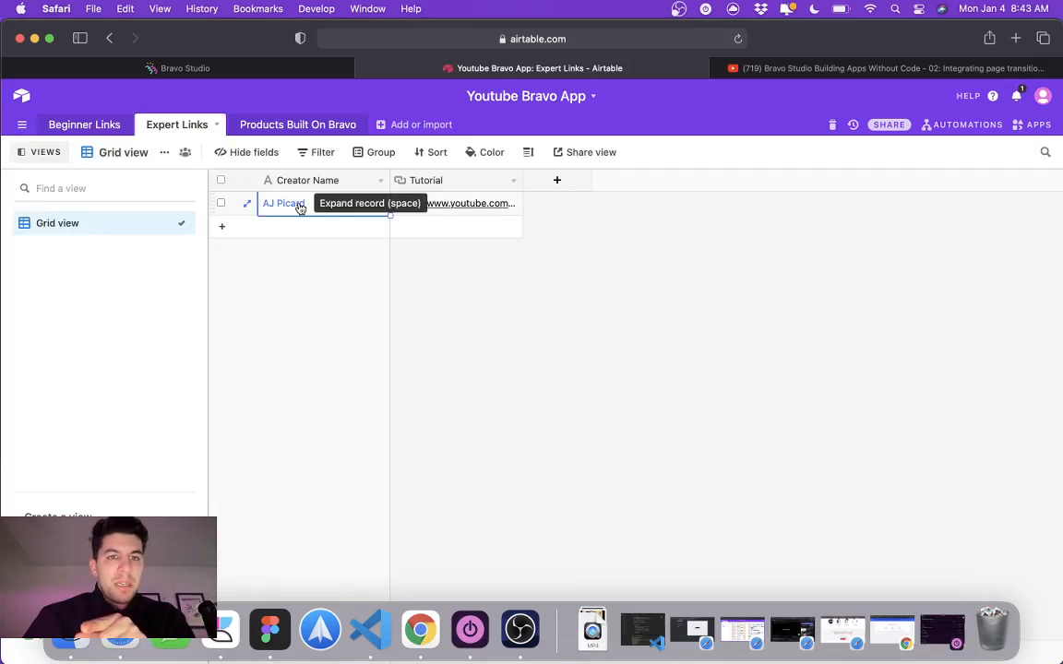
left_click(314, 126)
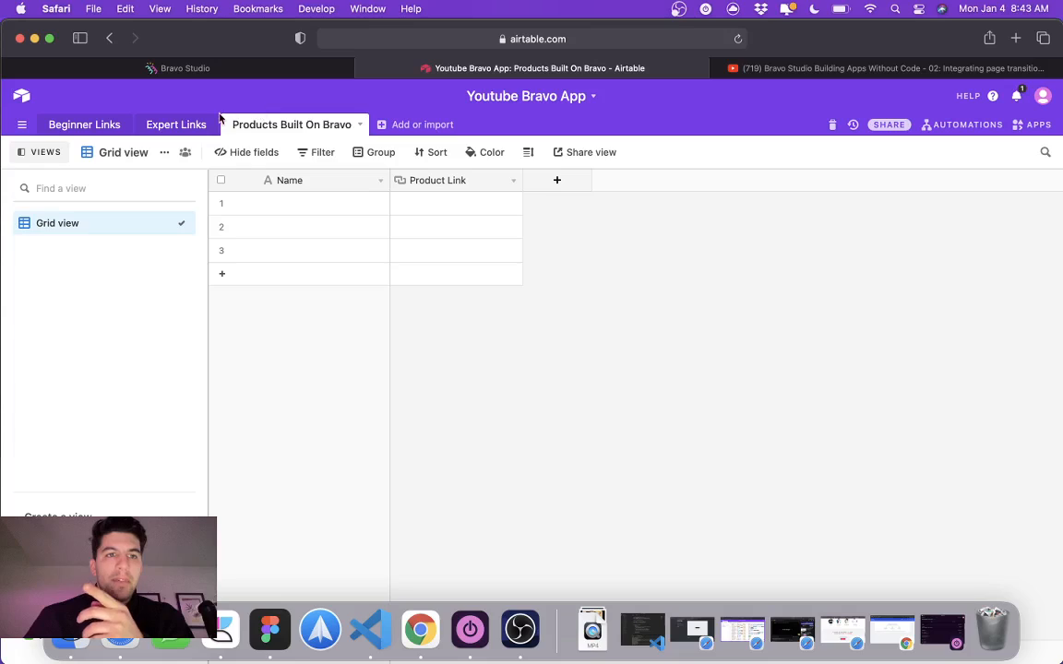
left_click(173, 125)
left_click(78, 125)
left_click(303, 128)
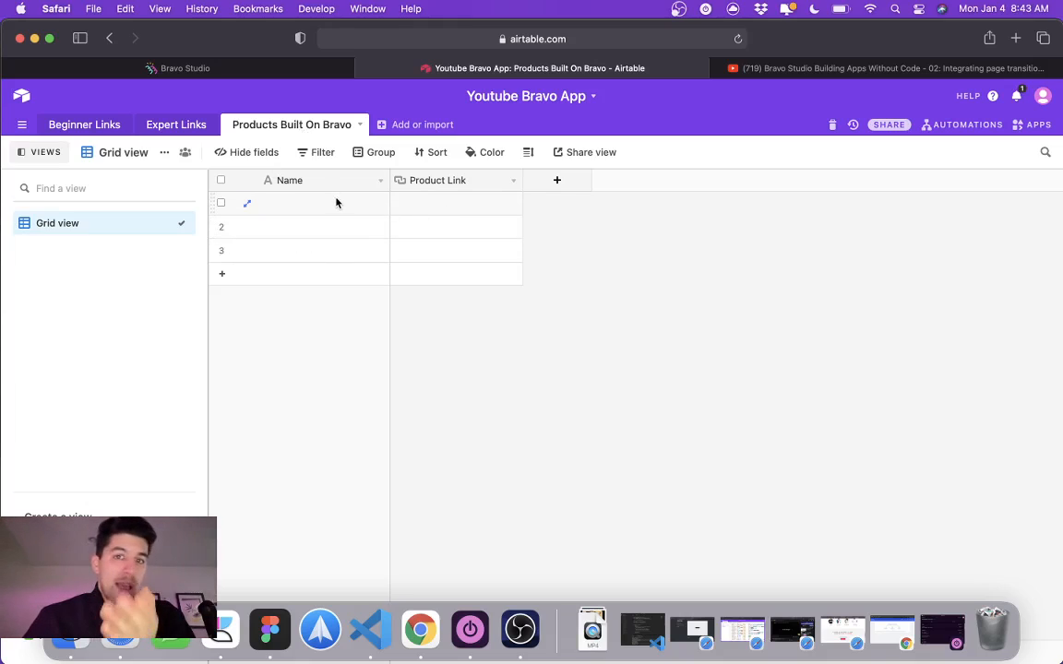
left_click(96, 128)
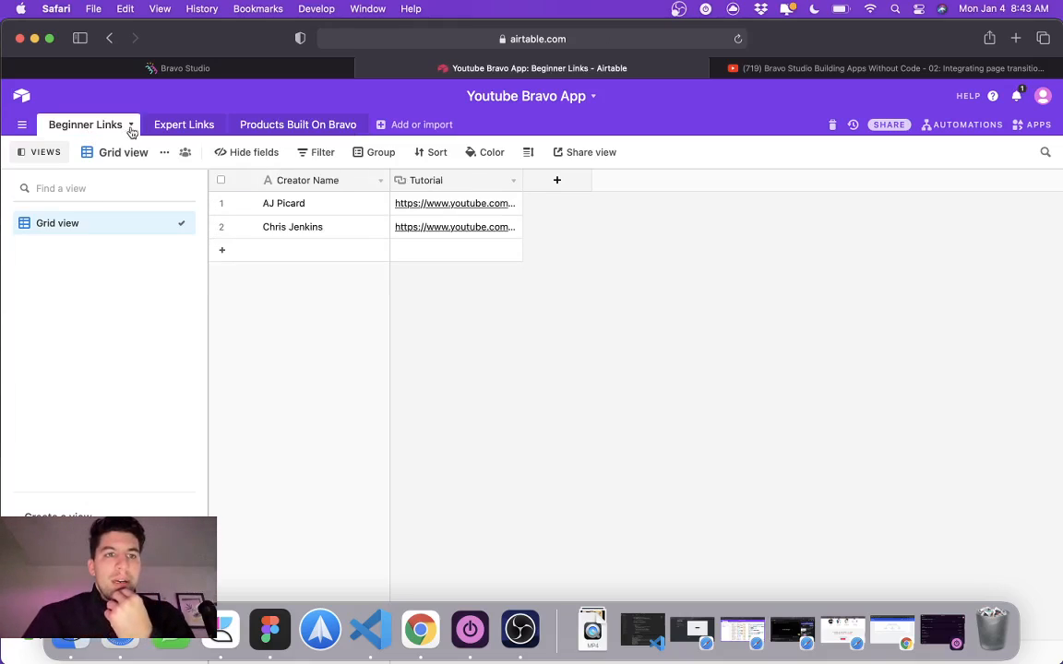
Step: Choose Airtable as the source of the new Bravo Studio collection and return to the Youtube Bravo App base
left_click(280, 65)
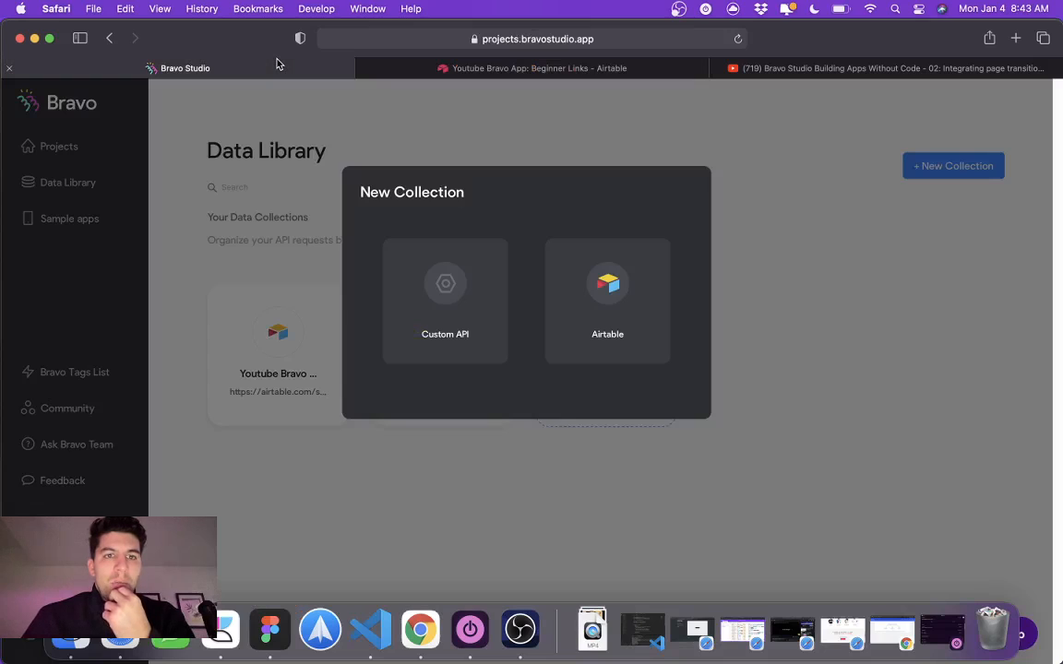
left_click(631, 325)
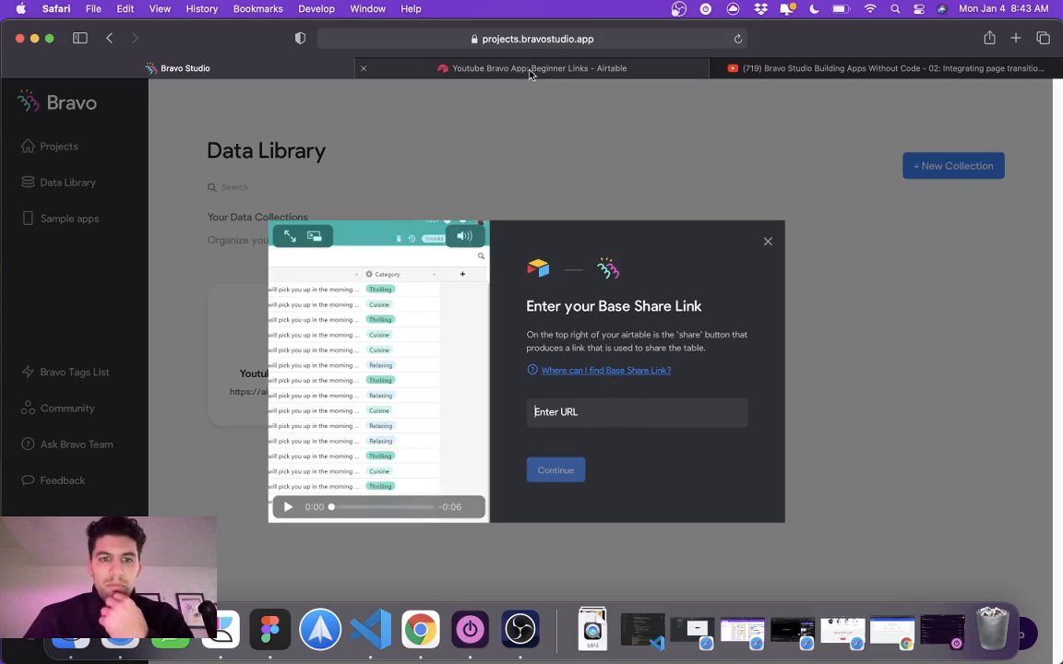
left_click(528, 74)
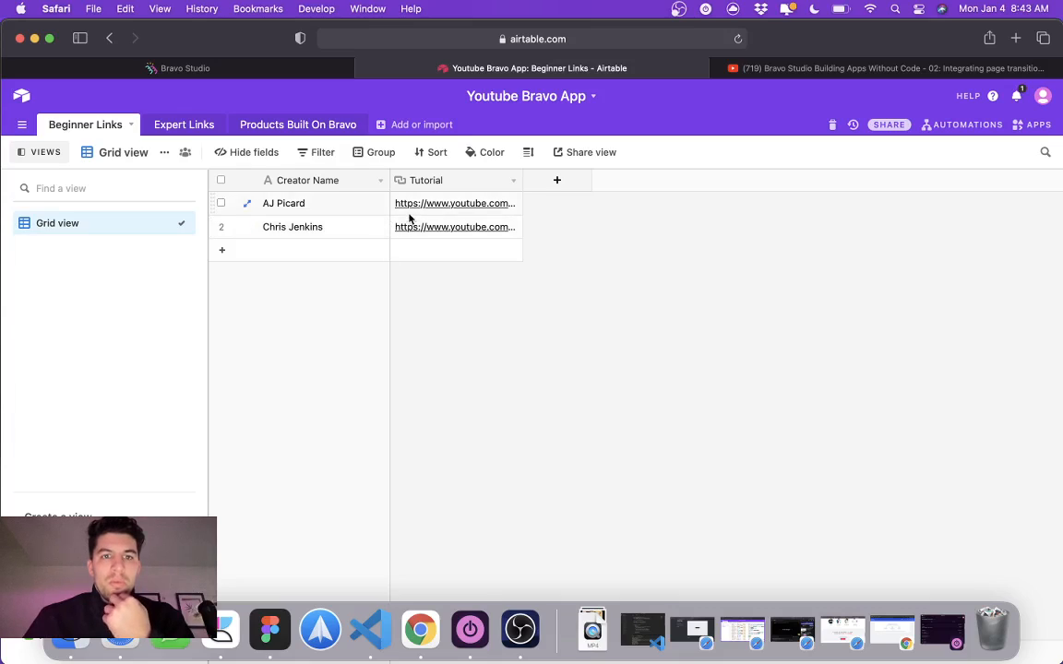
Step: Reset the Youtube Bravo App base's sharing by disabling it and recreating its private read-only link, and copy that link
left_click(889, 125)
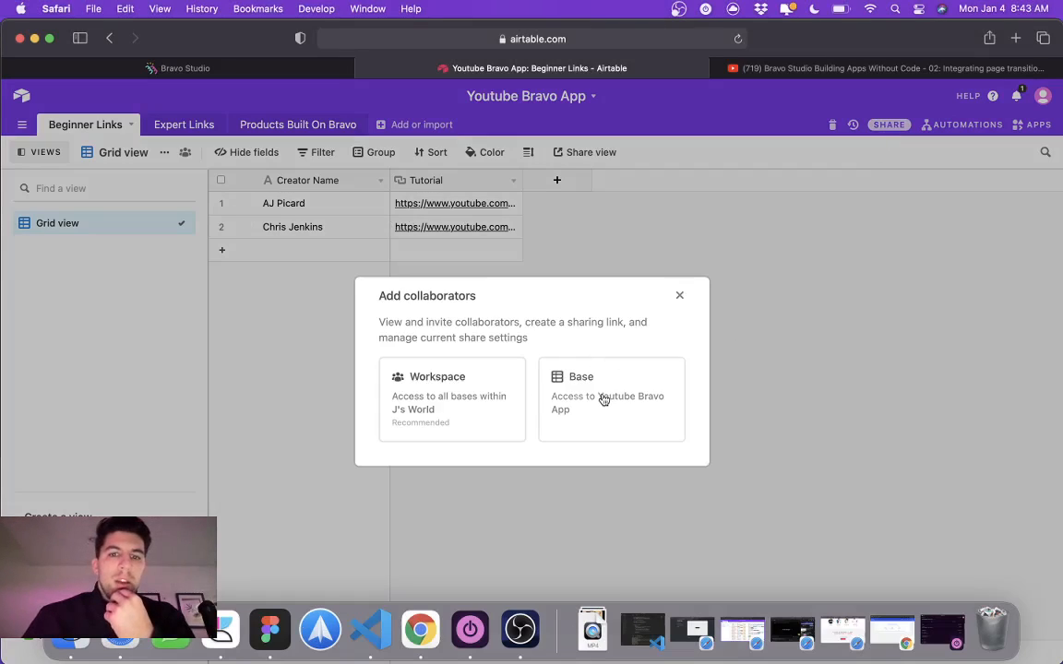
left_click(606, 398)
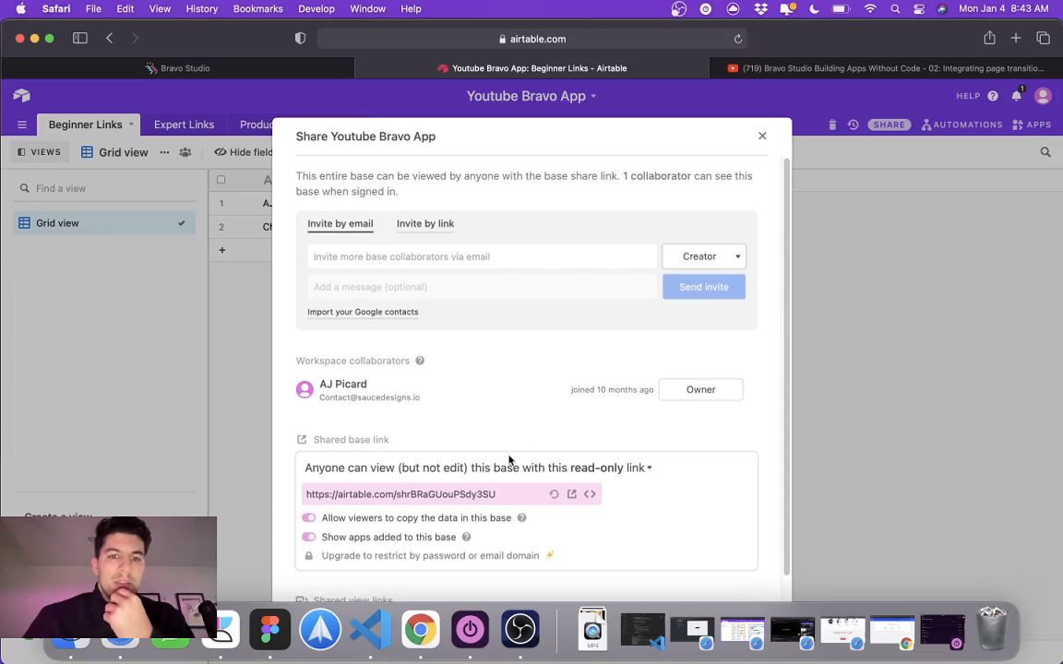
left_click(610, 468)
left_click(532, 490)
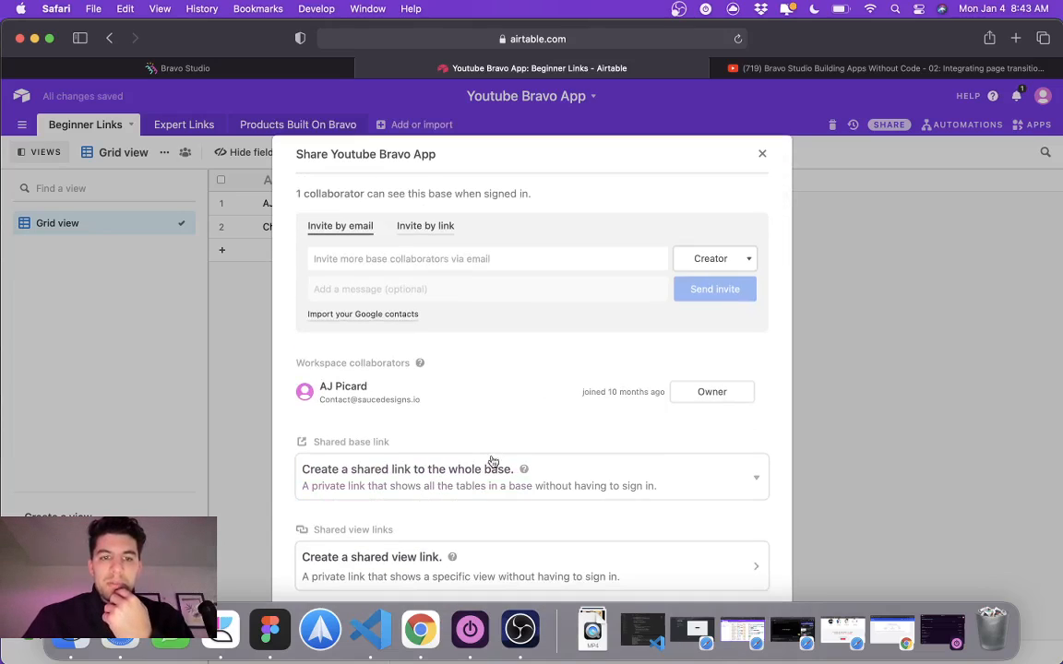
left_click(496, 478)
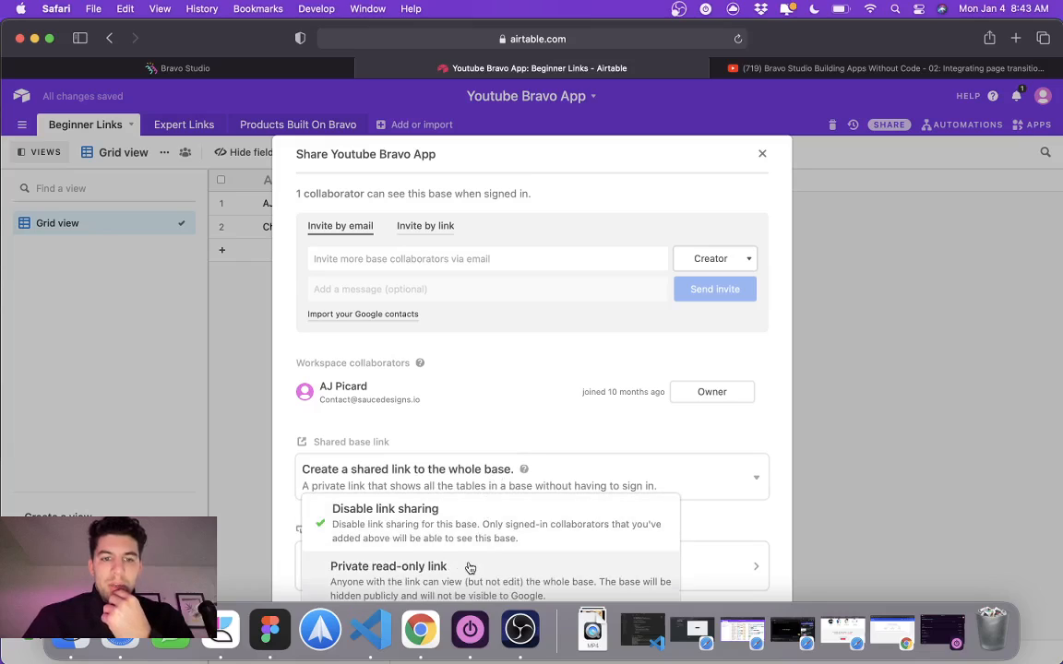
left_click(487, 527)
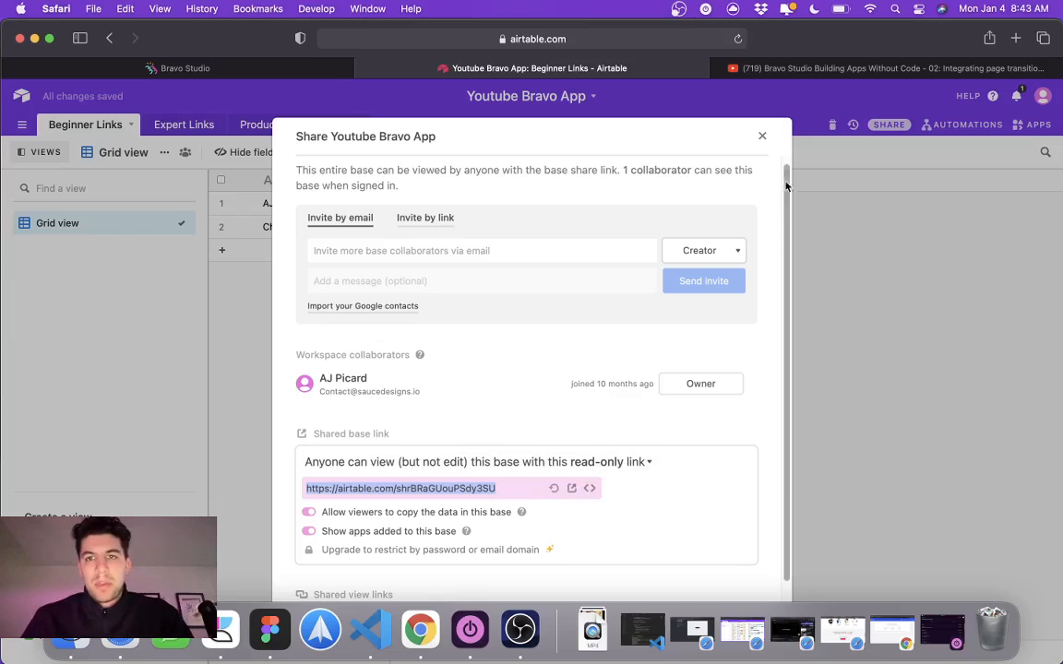
left_click(762, 135)
Step: Enter the copied Airtable base share link for the new collection in Bravo Studio and continue to the API key stage
left_click(179, 68)
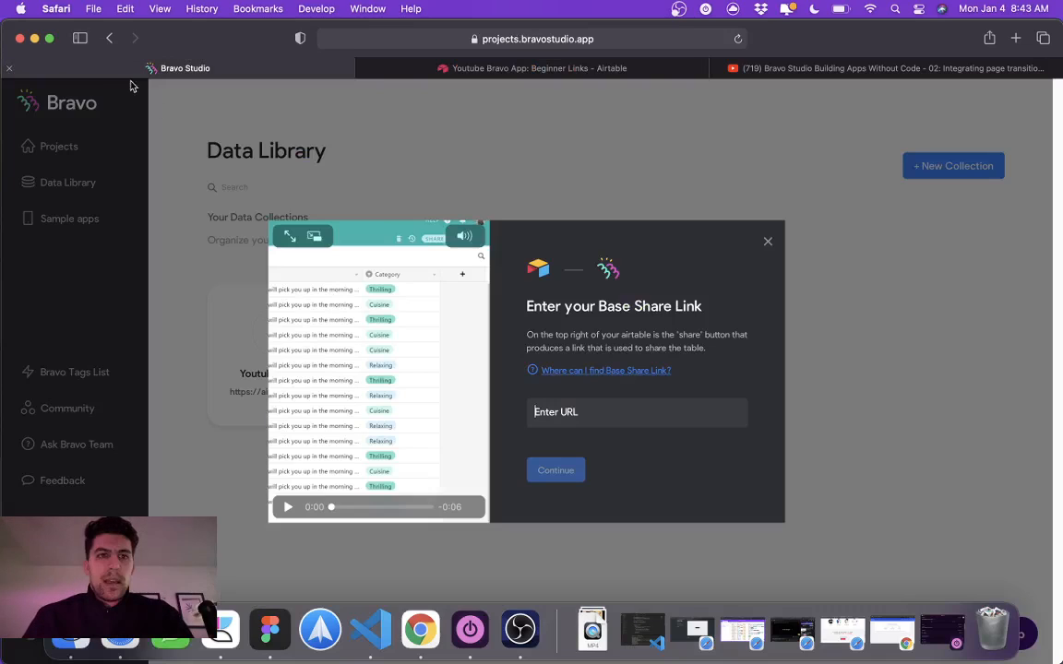
key("super+v")
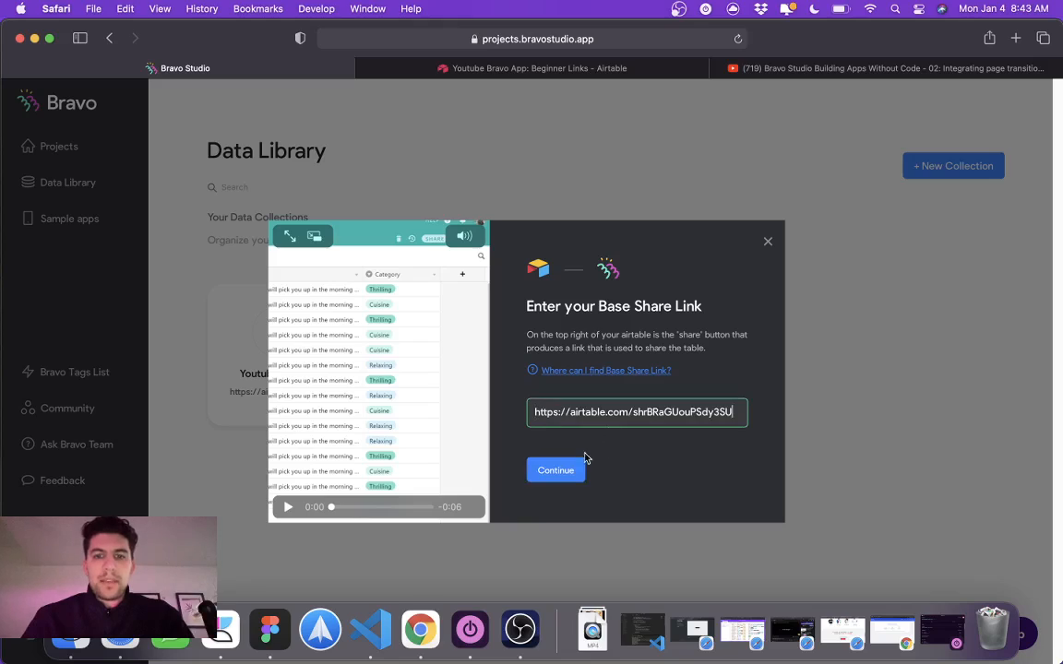
left_click(558, 469)
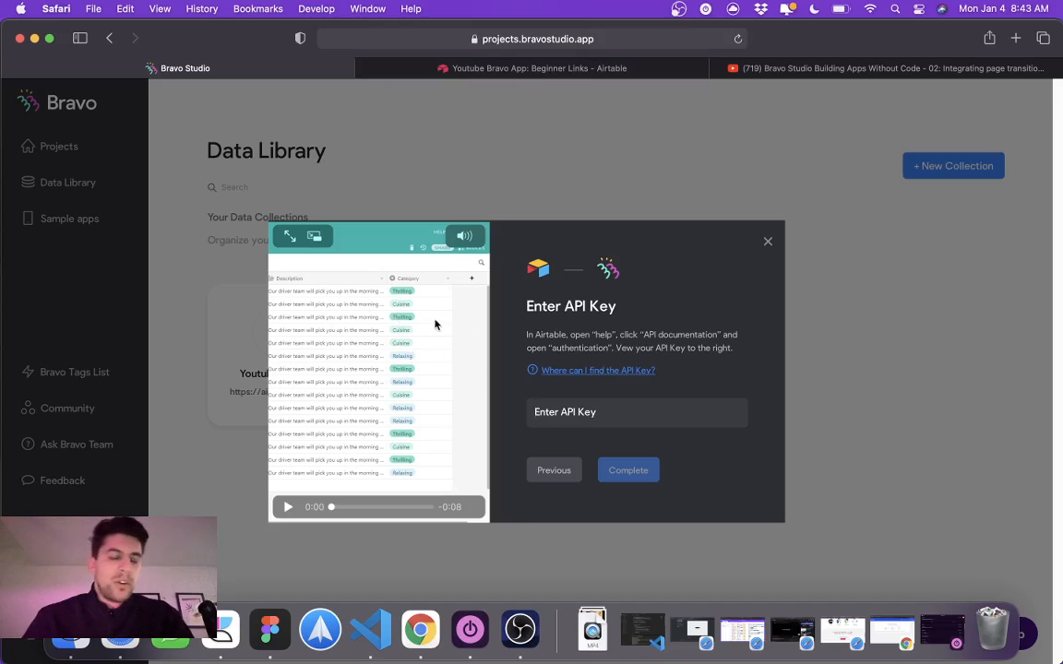
Step: Switch to Airtable, view the personal API key section on the account page, and return to the Youtube Bravo App base
left_click(523, 70)
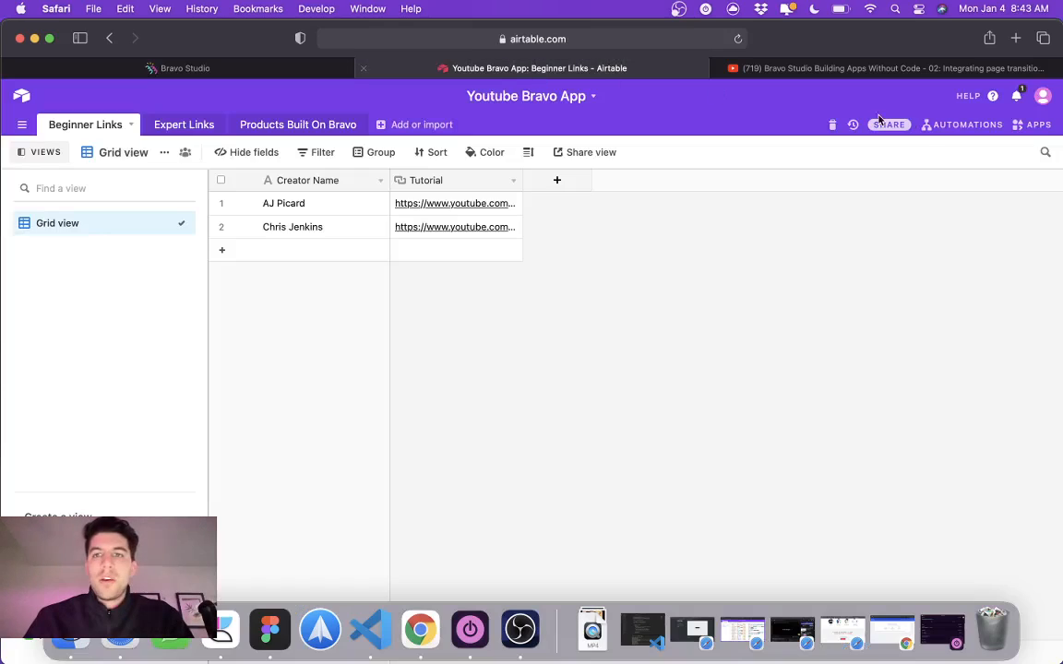
left_click(1041, 96)
left_click(982, 158)
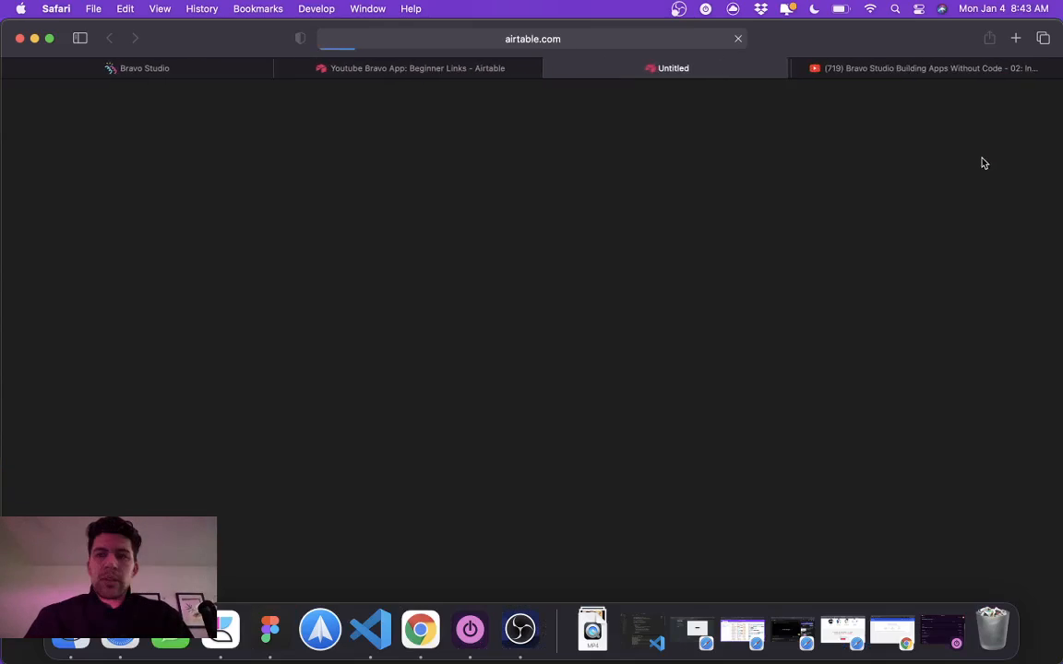
scroll(434, 332, "down", 5)
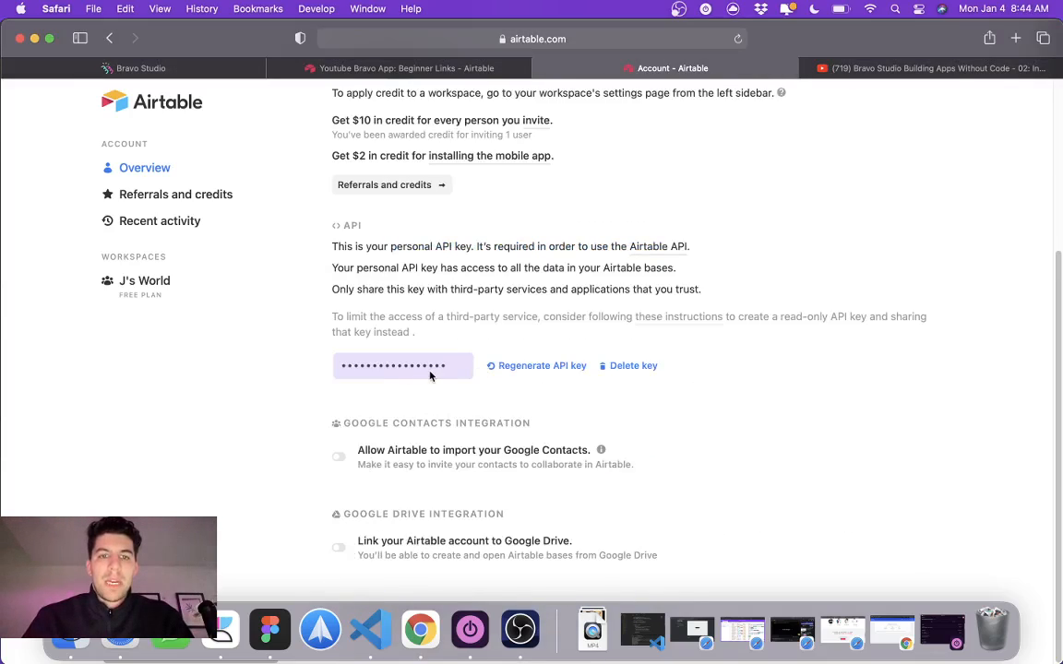
left_click(540, 69)
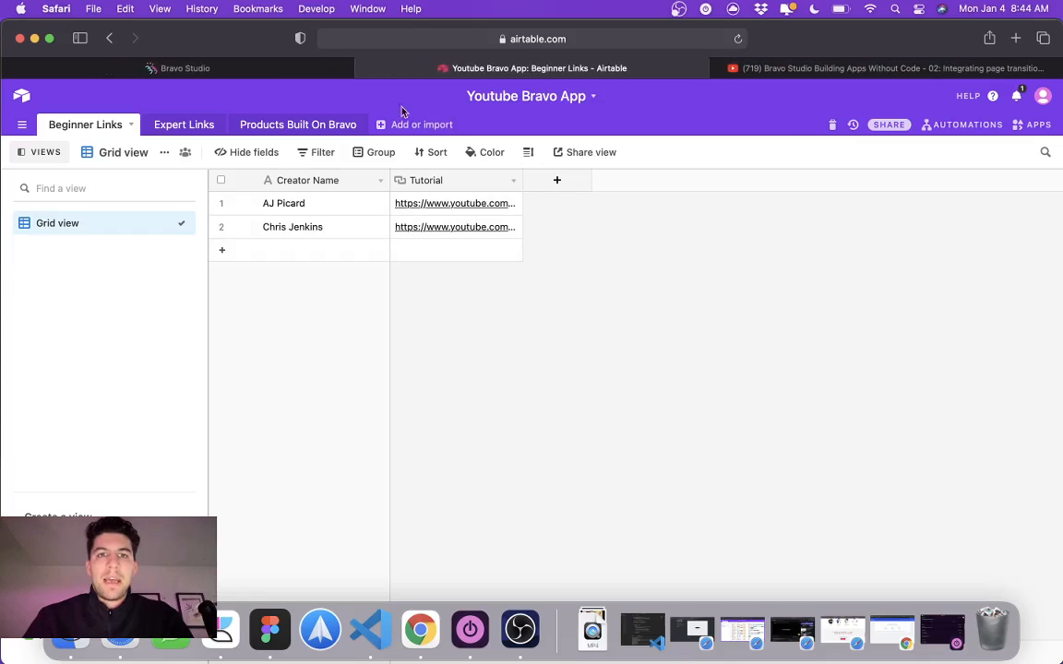
Step: Cancel the unfinished new collection in Bravo Studio and open the existing Youtube Bravo App collection to review its requests
left_click(239, 64)
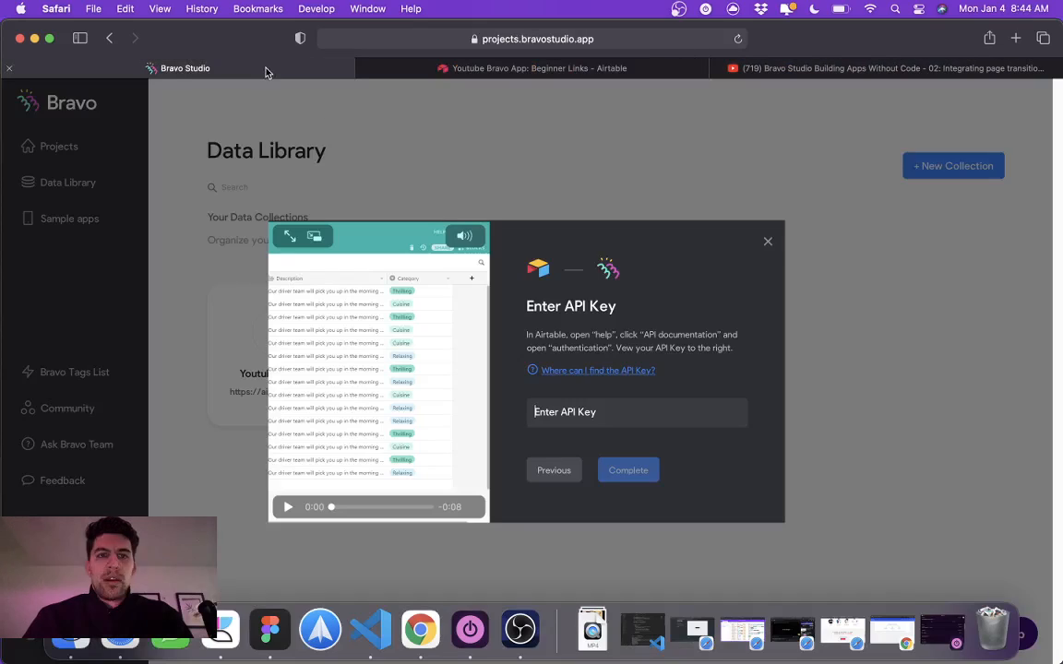
left_click(767, 240)
left_click(553, 417)
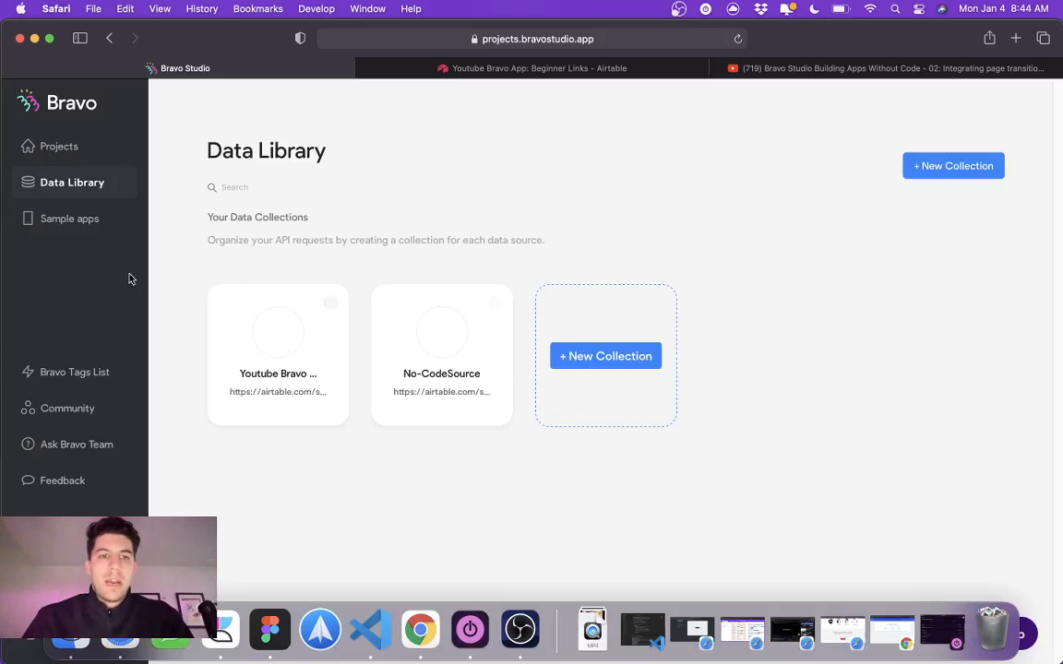
left_click(265, 345)
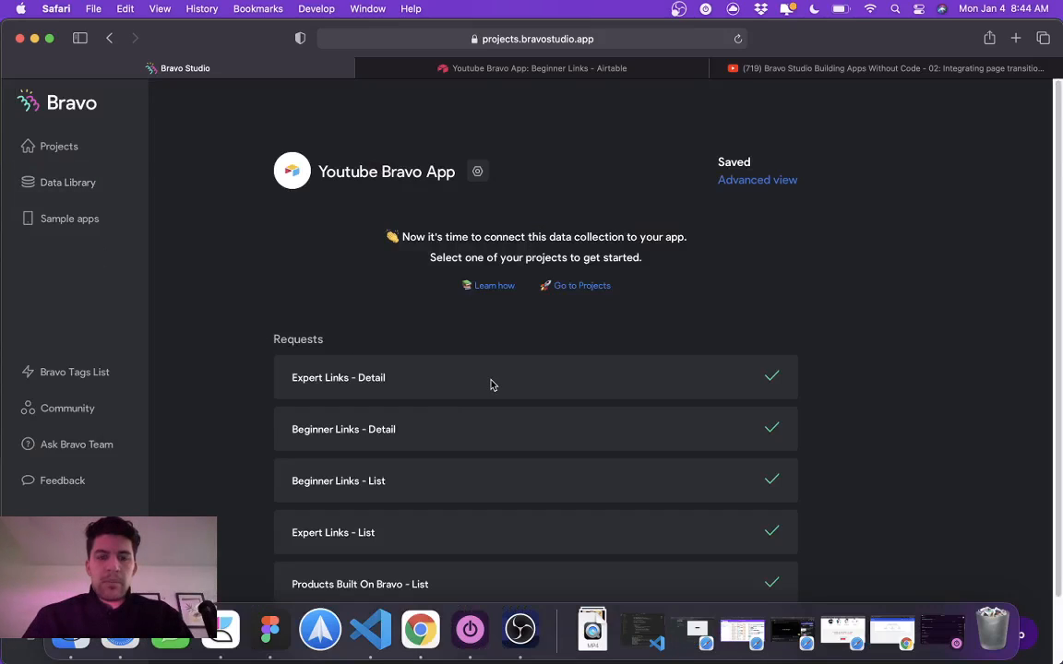
scroll(491, 386, "down", 2)
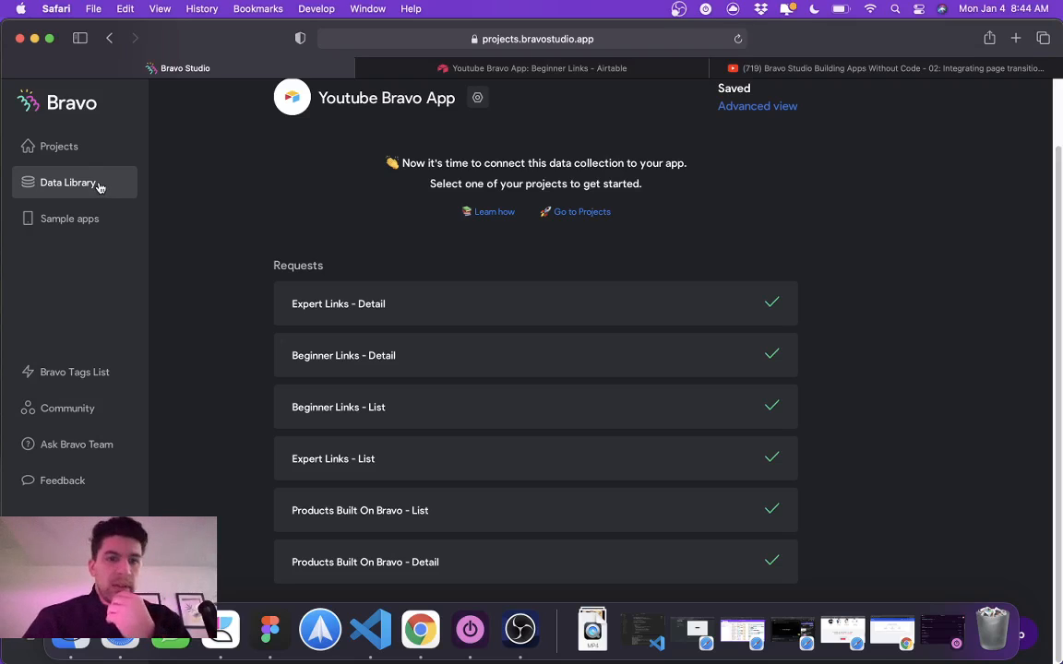
Step: Open the Youtube Bravo project in Bravo Studio and review the names of its imported screens
left_click(72, 153)
left_click(305, 292)
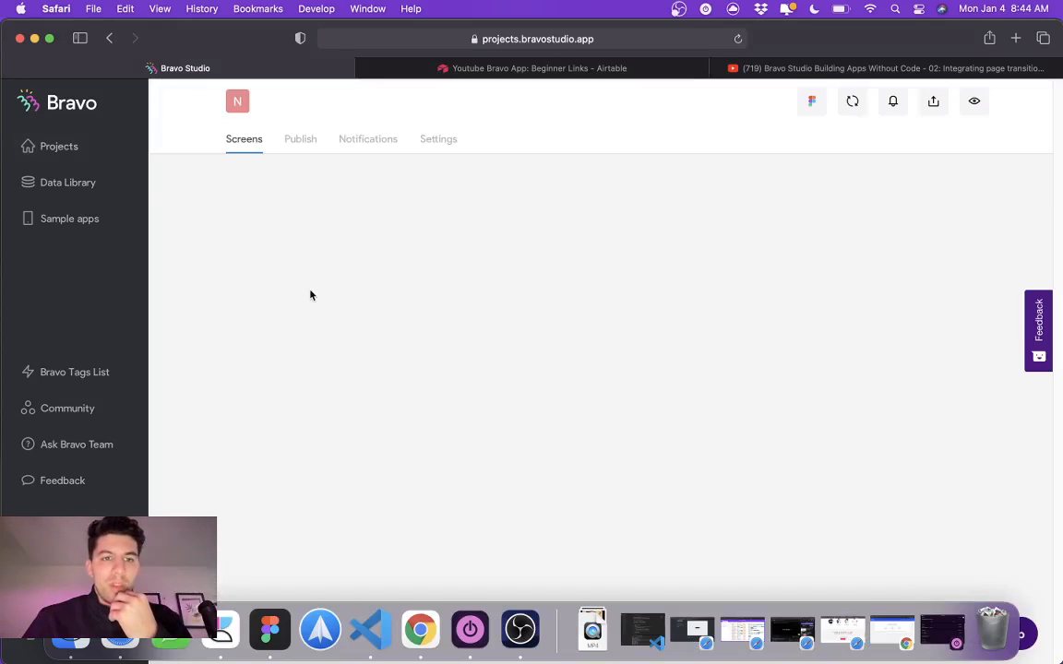
scroll(416, 317, "down", 1)
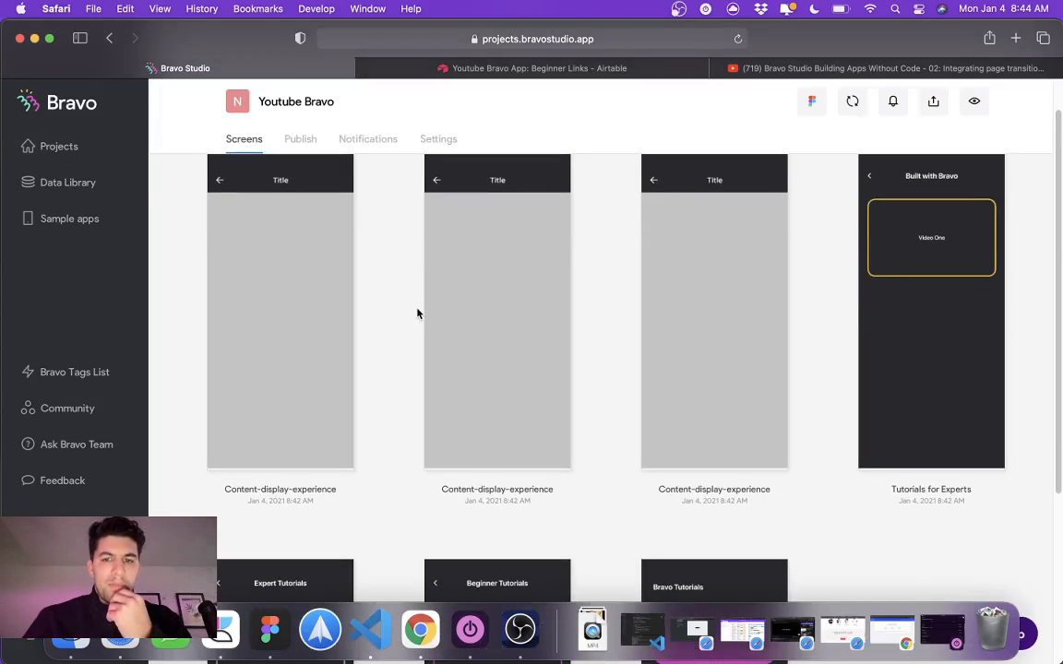
scroll(416, 314, "up", 1)
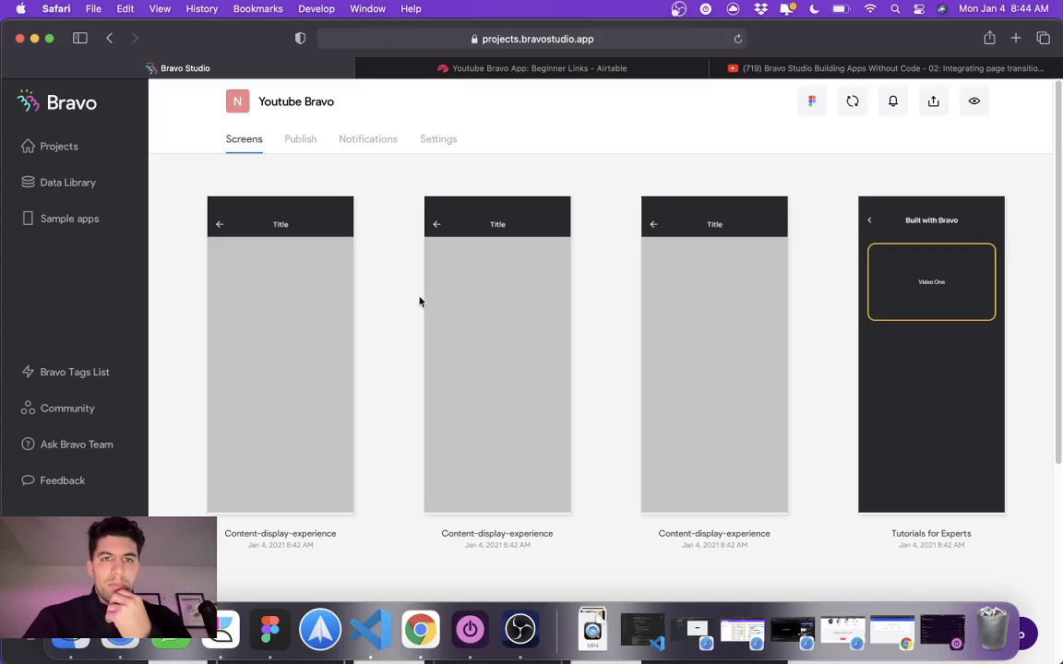
Step: Switch to Figma and rename the content display frame beneath Beginner Tutorials as Content-display-beginners
left_click(269, 630)
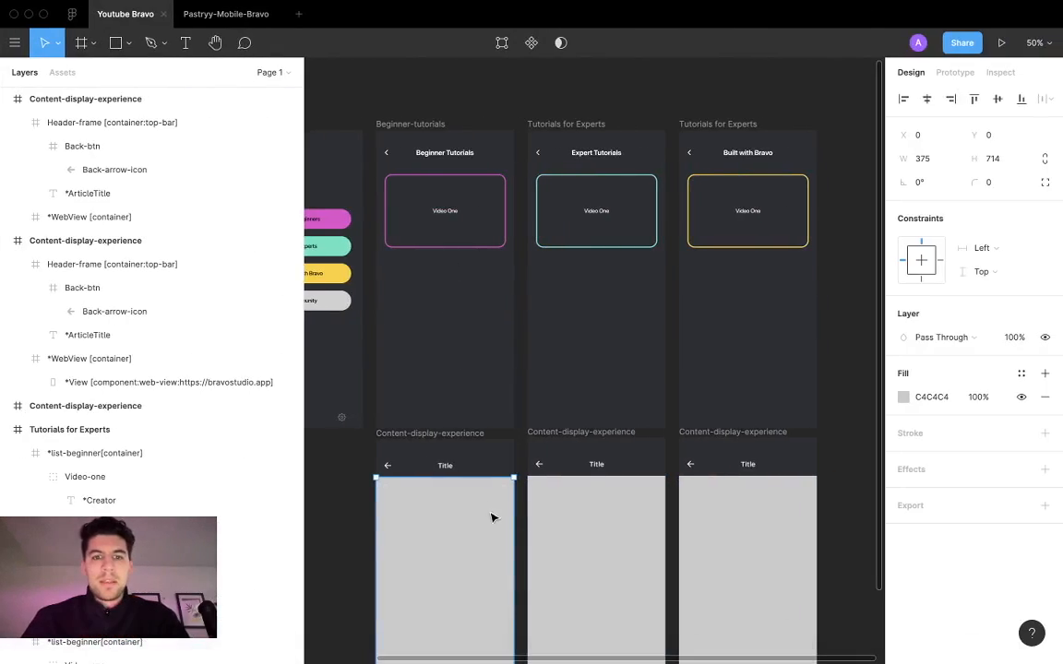
scroll(451, 436, "down", 1)
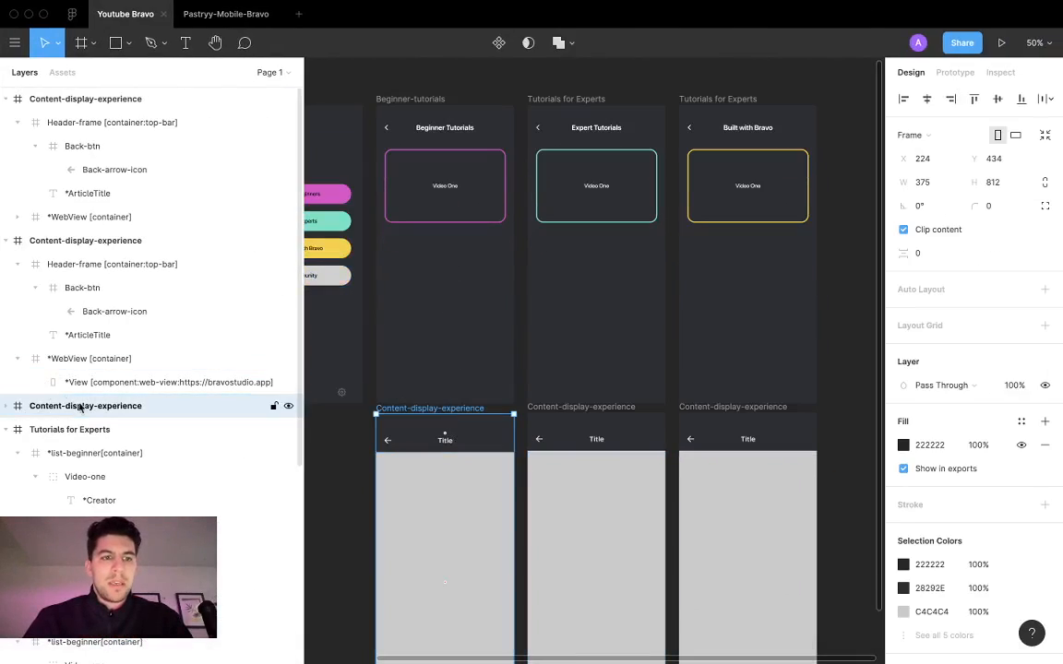
double_click(139, 406)
double_click(132, 408)
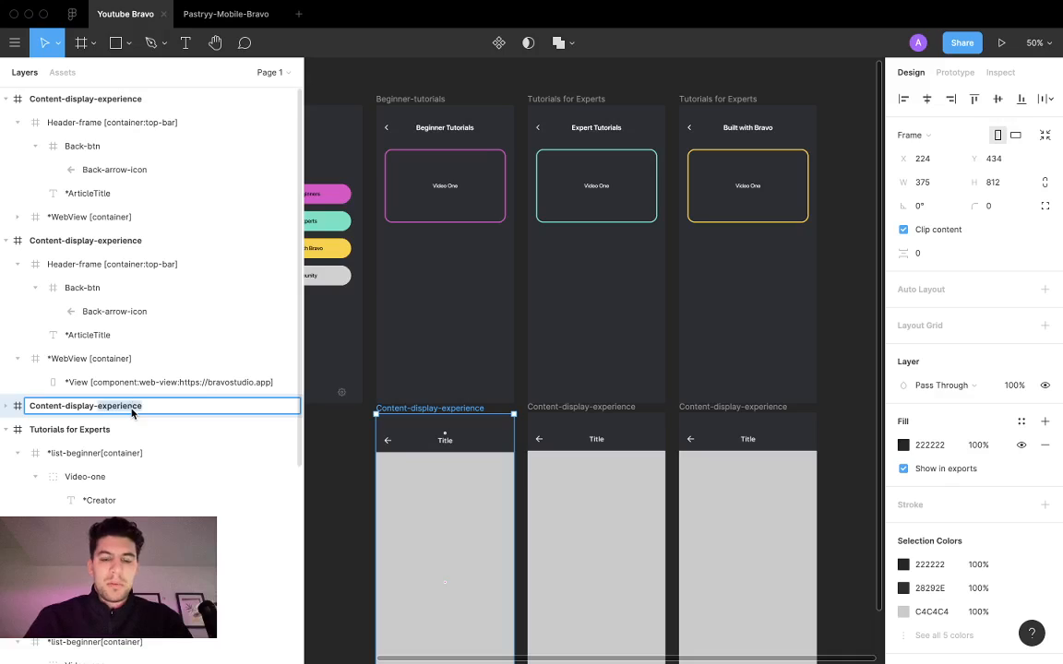
type("be")
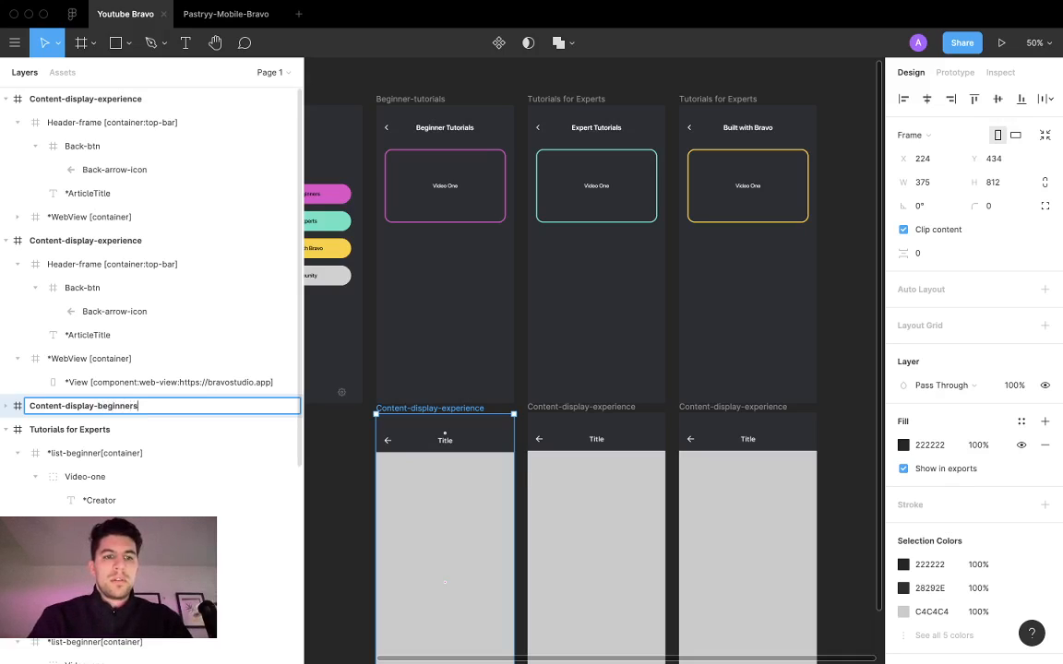
type("ginners")
Step: Rename the content display frame beneath Expert Tutorials as Content-display-experts
left_click(586, 407)
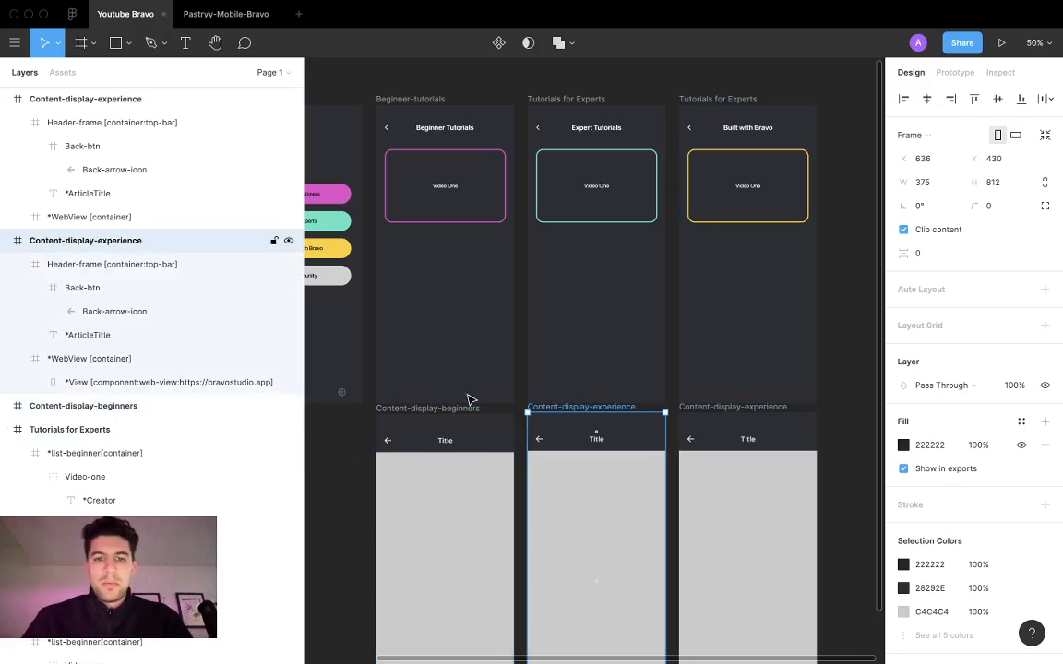
double_click(94, 247)
double_click(128, 245)
type("e")
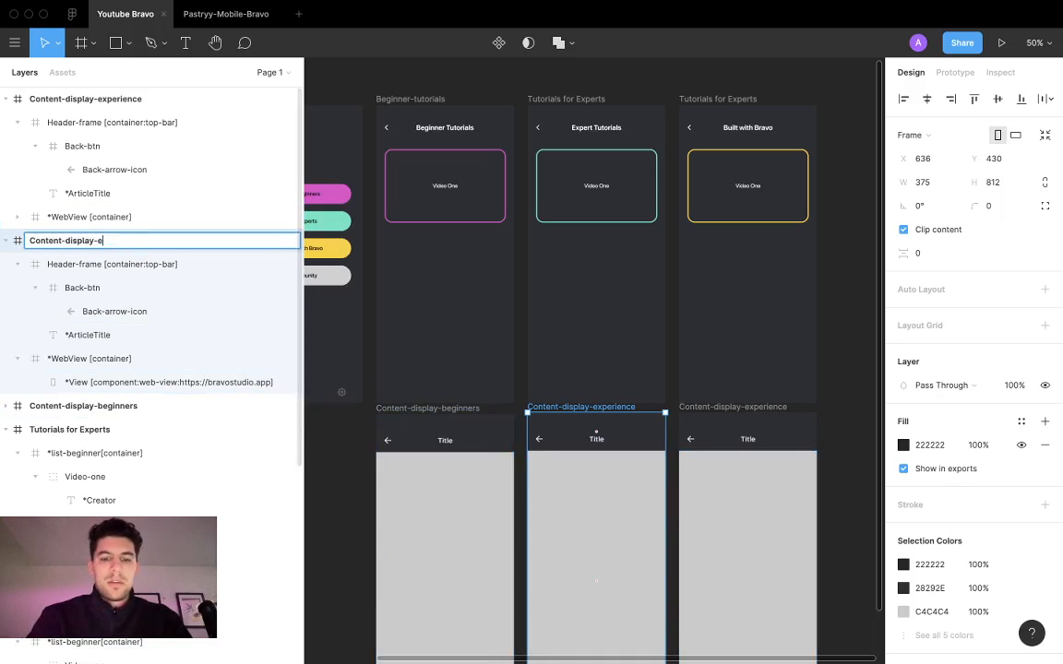
type("xperts")
Step: Rename the content display frame beneath Built with Bravo as Content-display-products
left_click(710, 408)
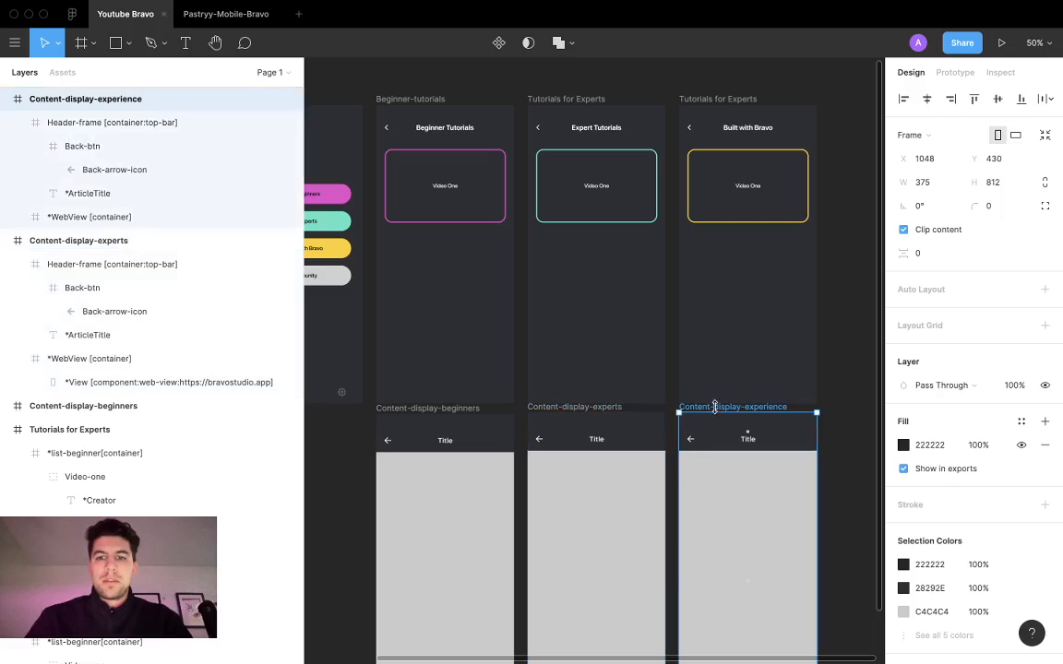
double_click(118, 99)
type("Content-display-beginners")
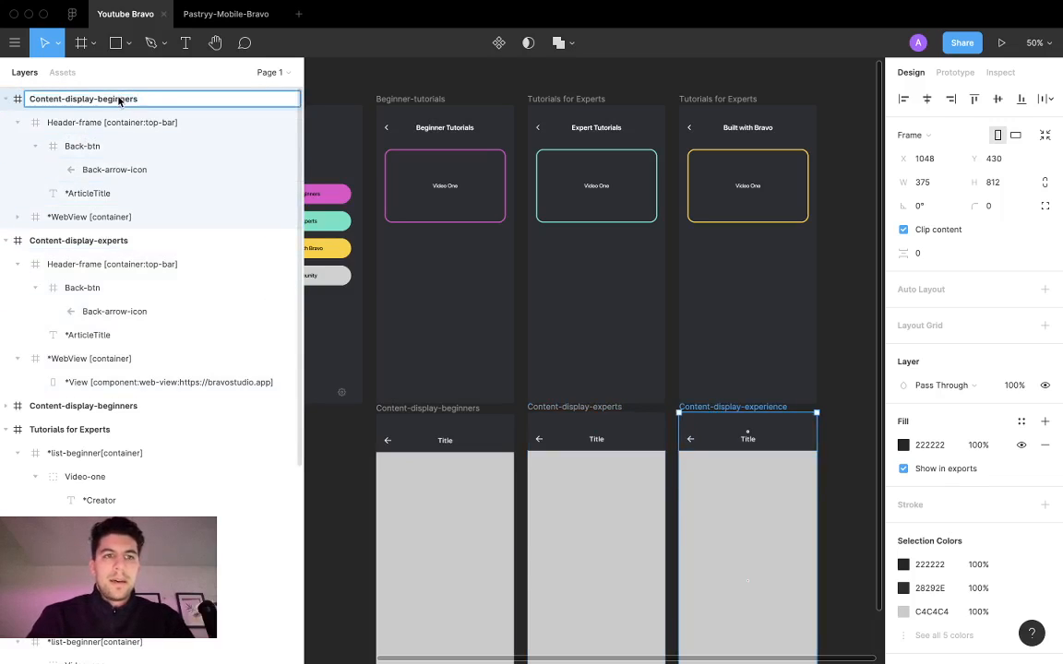
double_click(120, 100)
type("product")
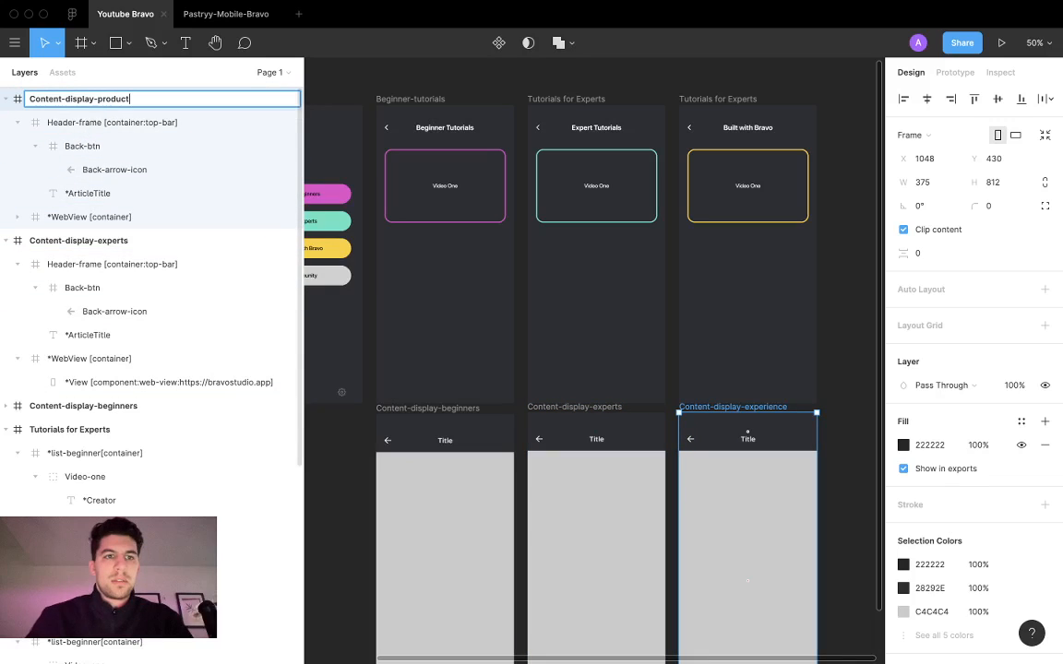
type("s")
left_click(523, 346)
Step: Switch back to Bravo Studio and sync the Youtube Bravo project with the renamed Figma frames
key("ctrl+Left")
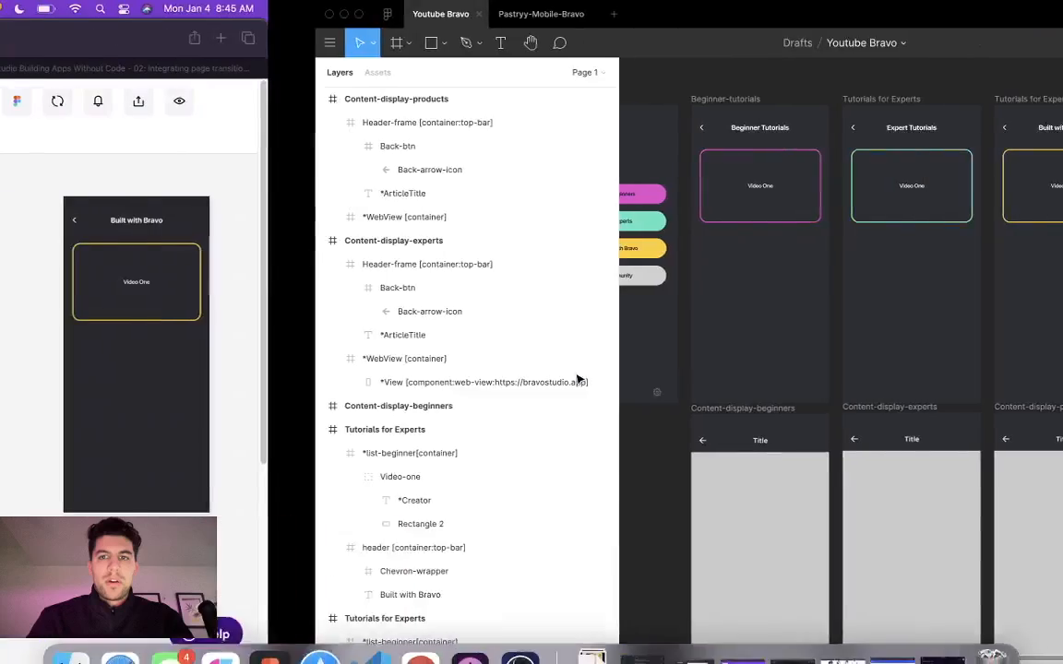
left_click(856, 104)
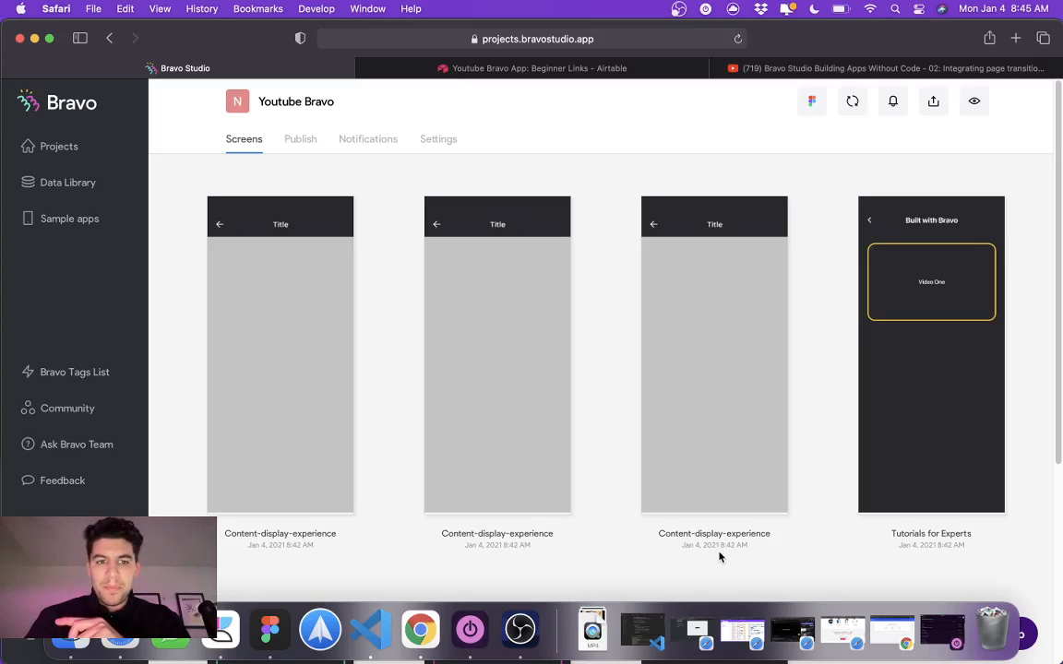
scroll(720, 556, "down", 3)
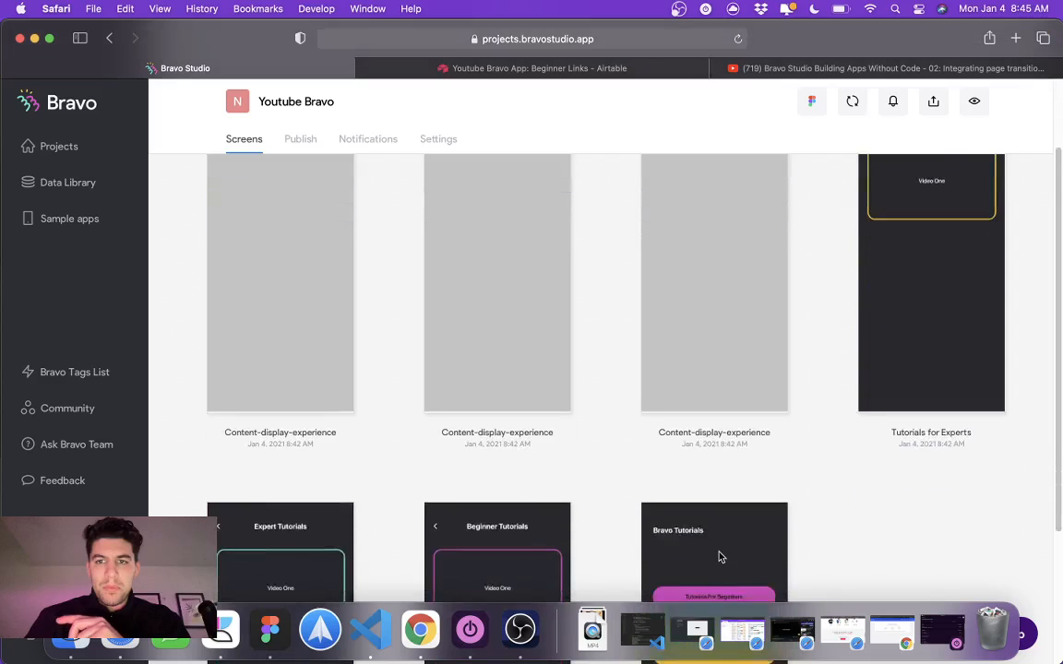
scroll(720, 556, "up", 3)
left_click(738, 39)
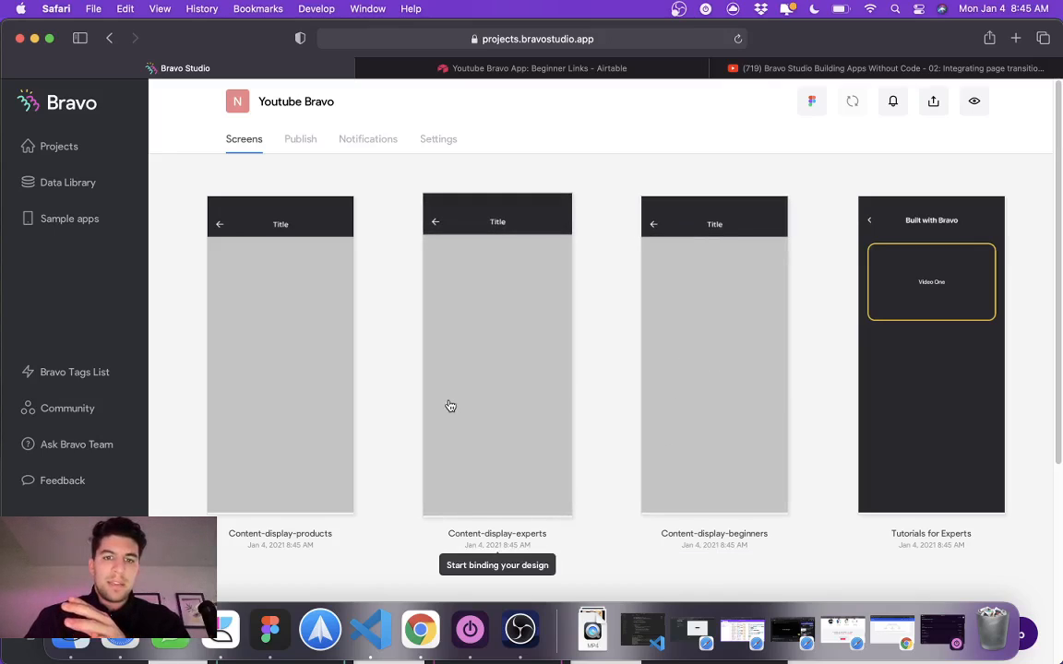
Step: Switch to Airtable and copy the second Beginner Links record into the Expert Links table as a new record
left_click(511, 70)
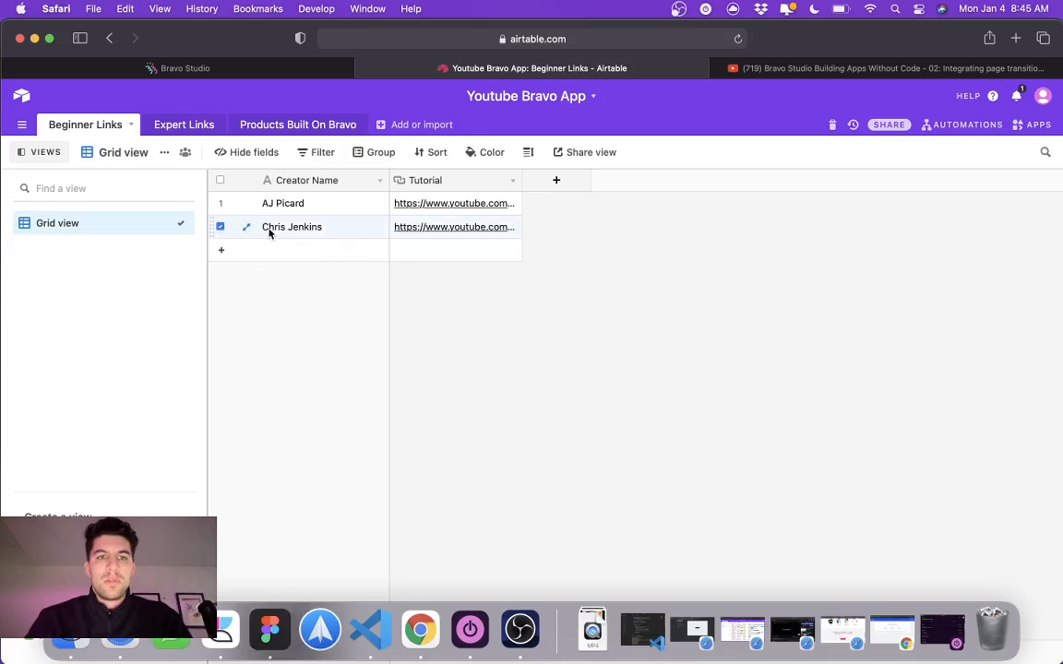
left_click(189, 126)
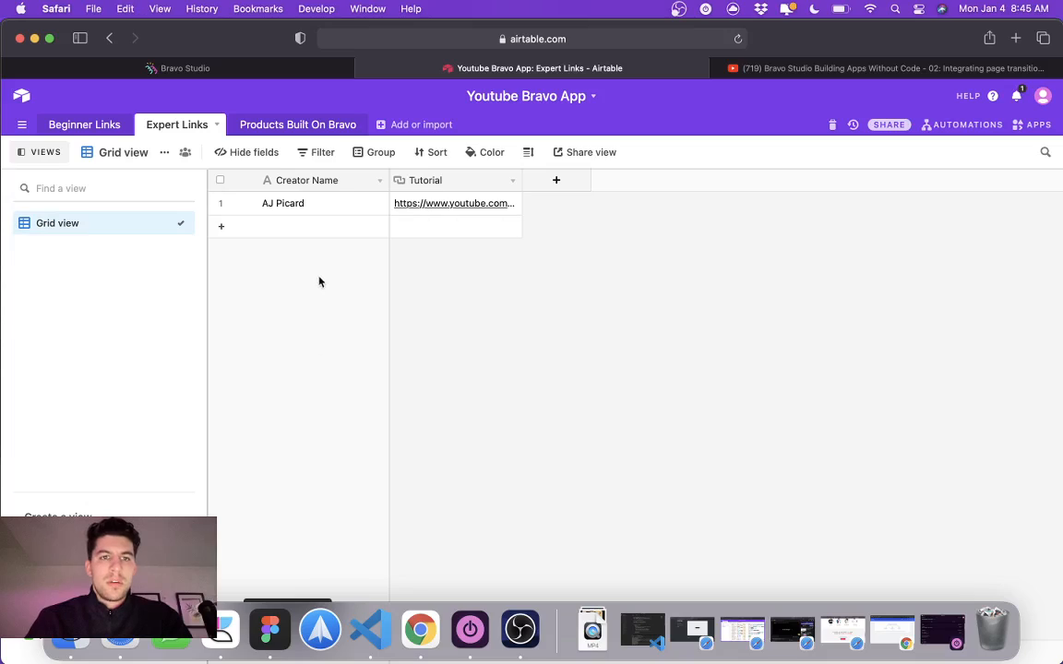
left_click(273, 228)
key("super+v")
left_click(293, 254)
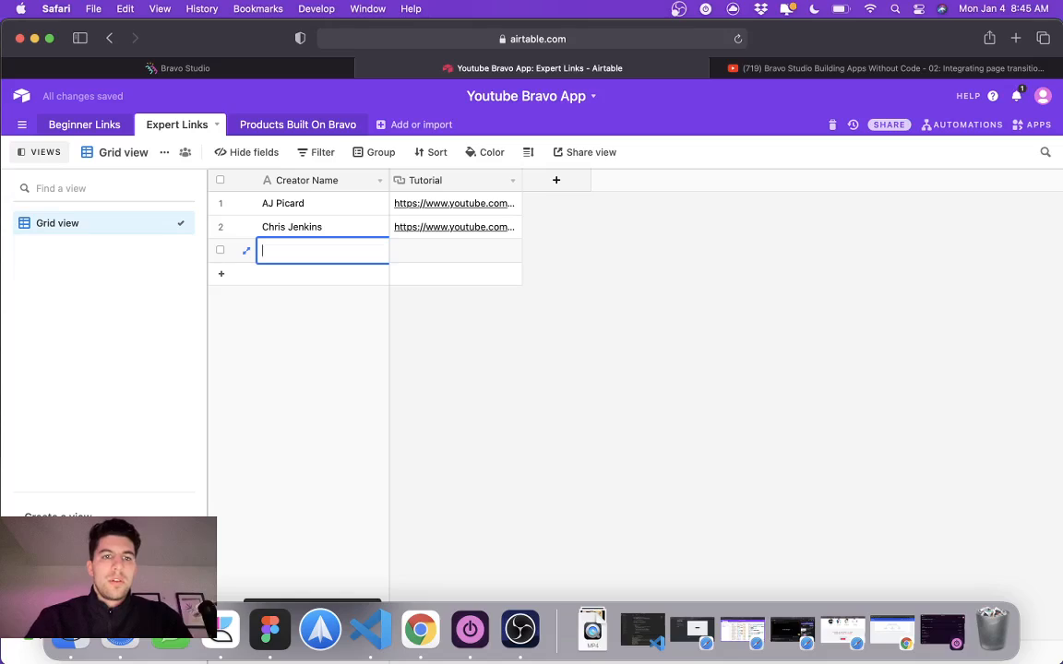
left_click(268, 309)
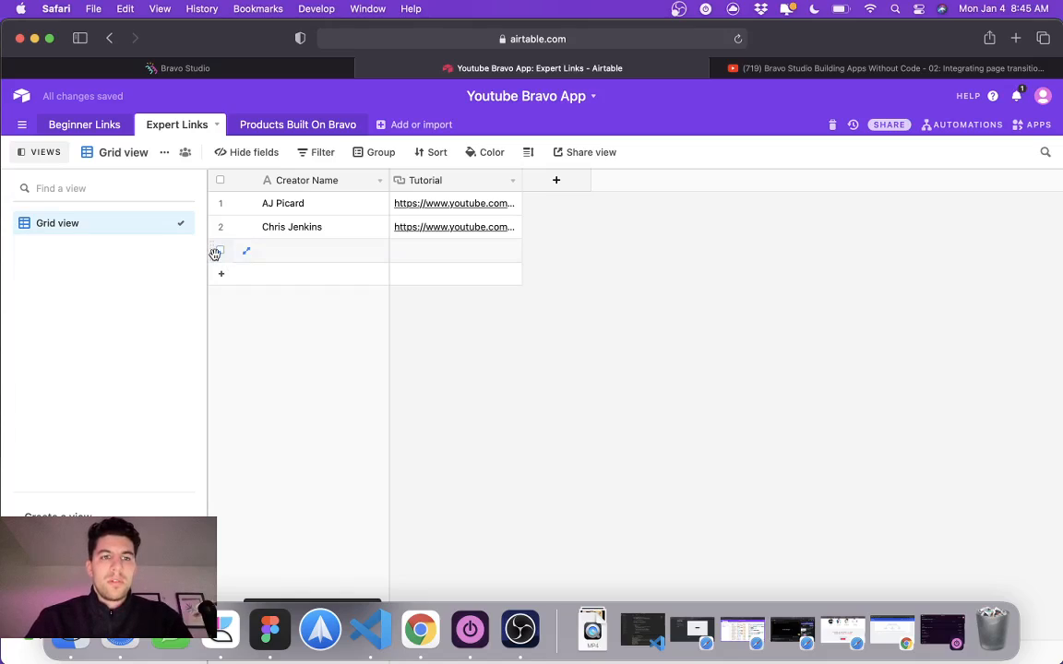
right_click(215, 253)
left_click(238, 417)
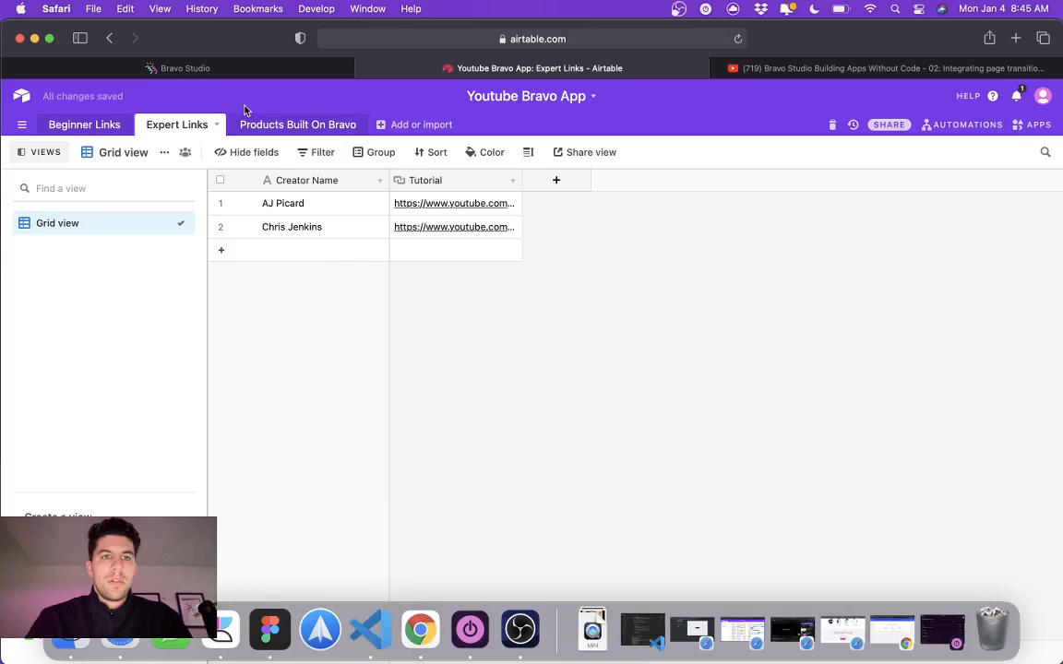
Step: Return to Bravo Studio, view the data binding page of the Content-display-experts screen, and go back to the project's screens
left_click(227, 69)
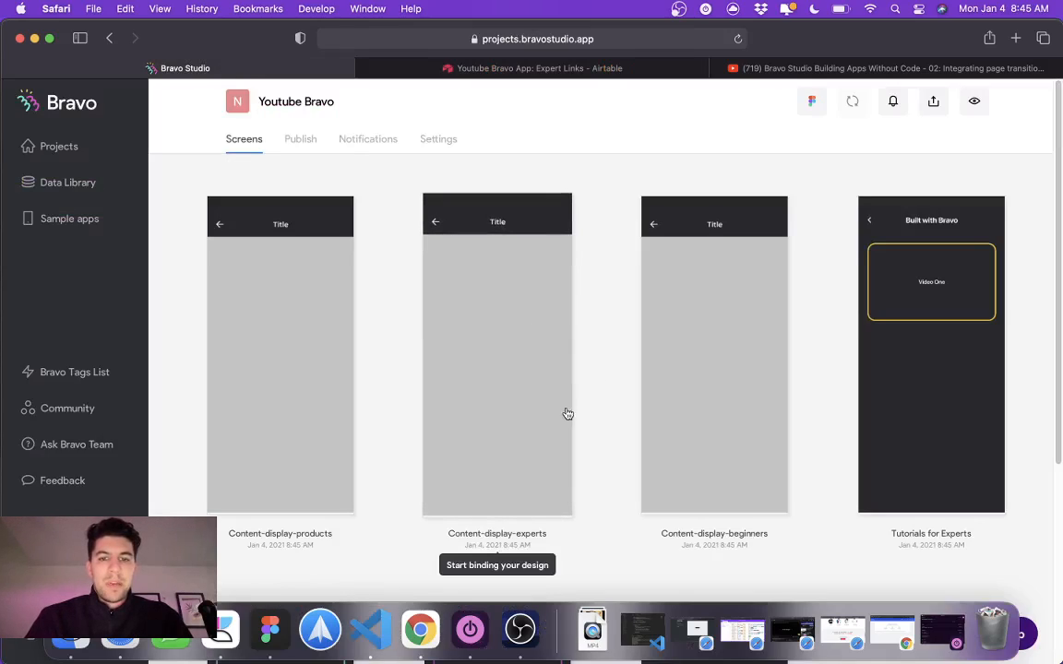
left_click(540, 354)
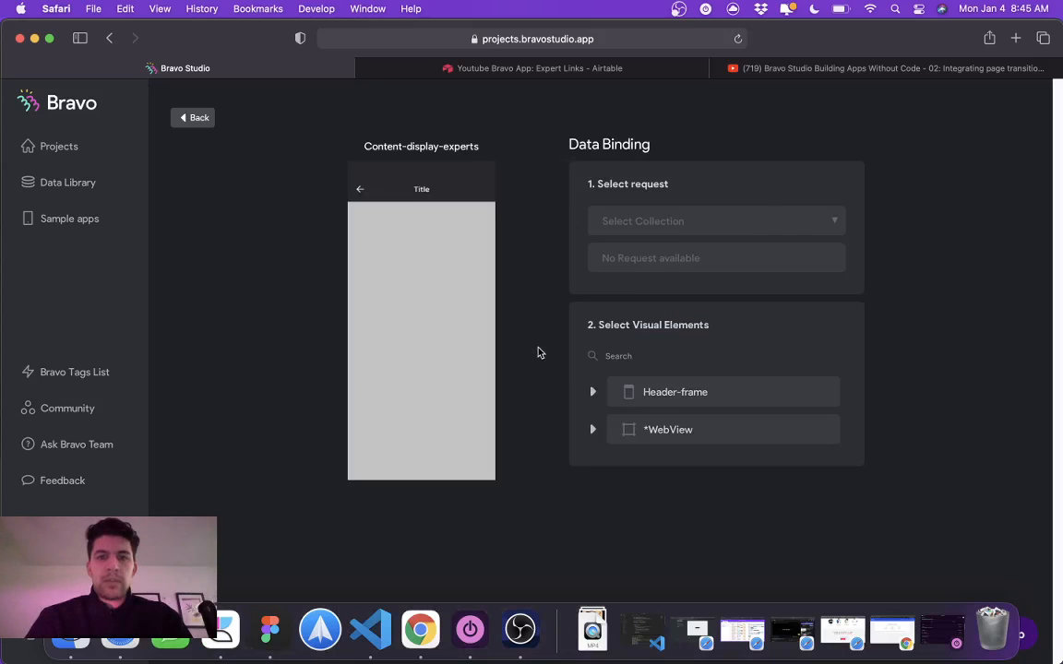
left_click(196, 117)
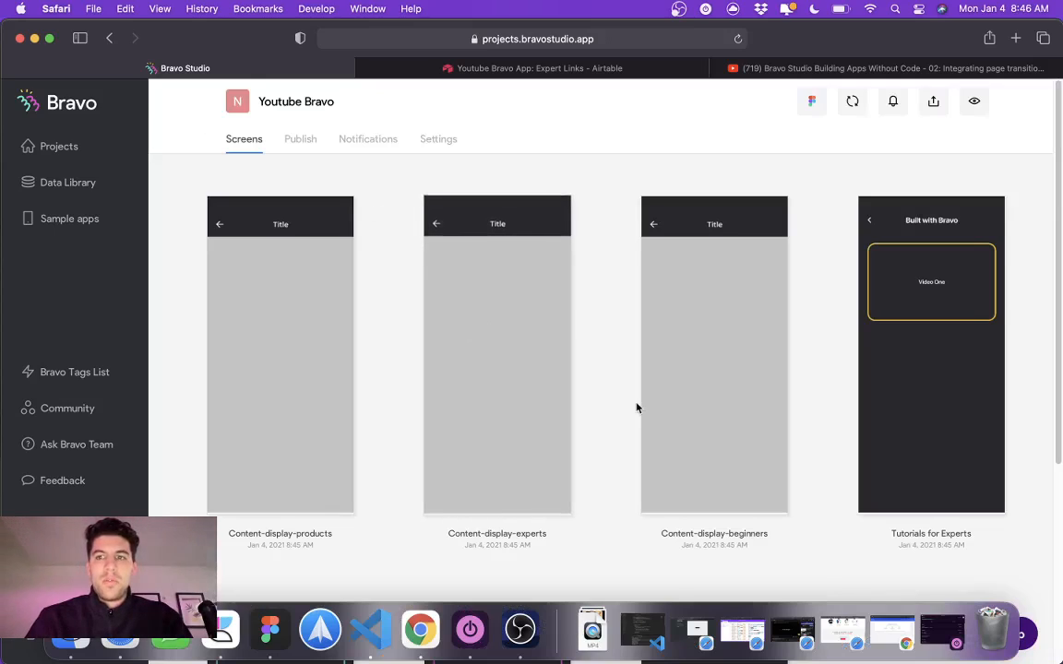
Step: Bind the Built with Bravo screen to the Expert Links - List request of the Youtube Bravo App collection and expand its list container
left_click(927, 328)
left_click(653, 230)
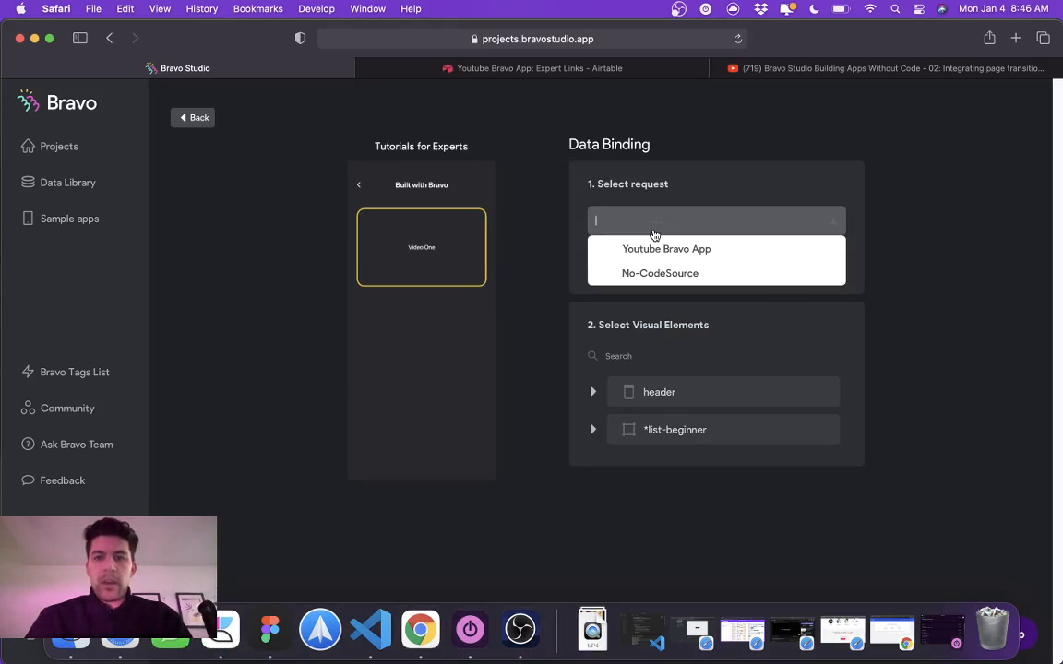
left_click(657, 252)
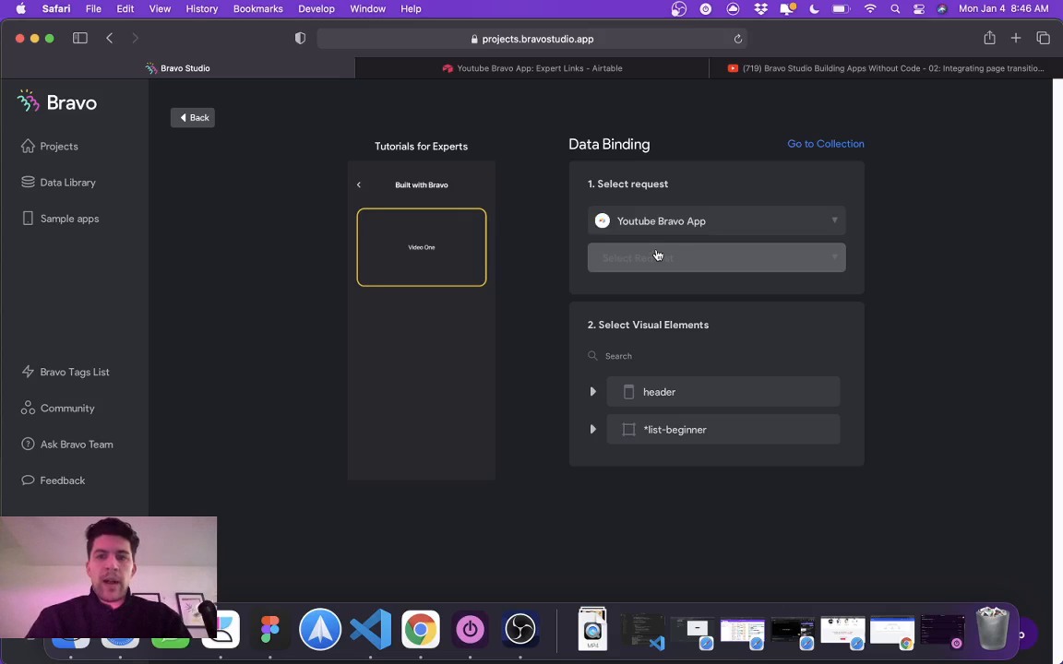
left_click(657, 257)
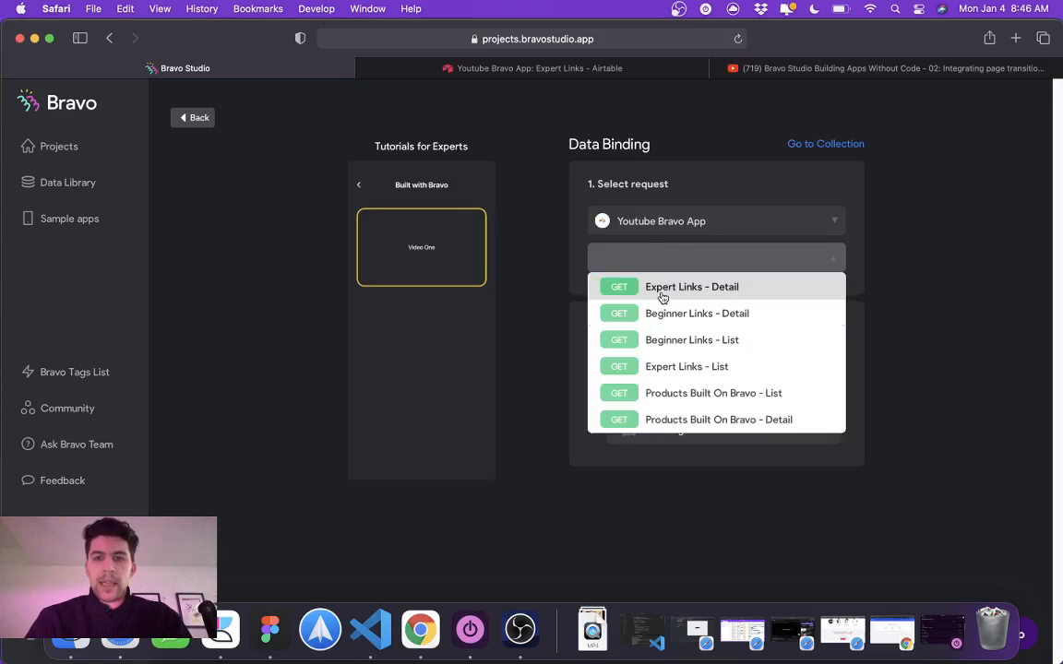
left_click(681, 372)
left_click(594, 430)
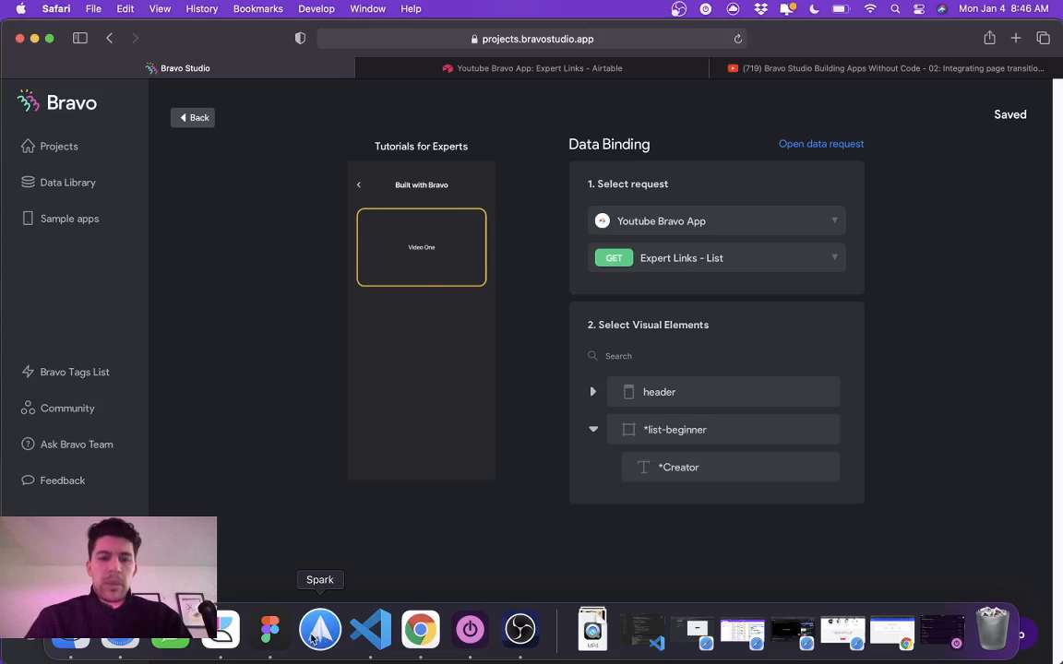
Step: Switch to Figma and rename the list container in the Built with Bravo frame as *list-expert[container]
left_click(270, 631)
left_click(765, 208)
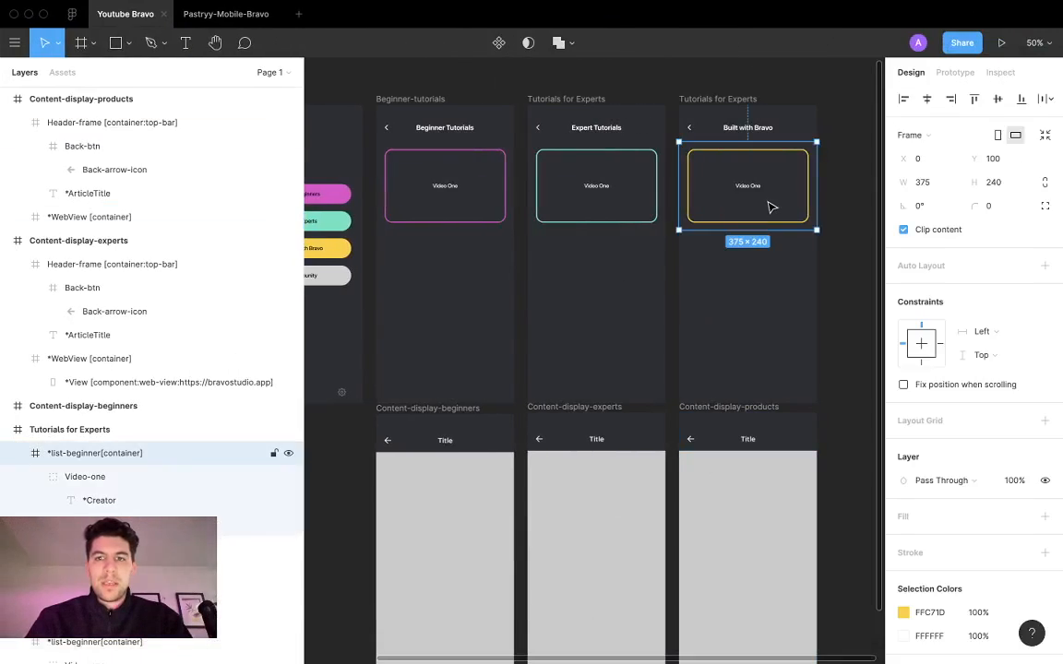
double_click(78, 452)
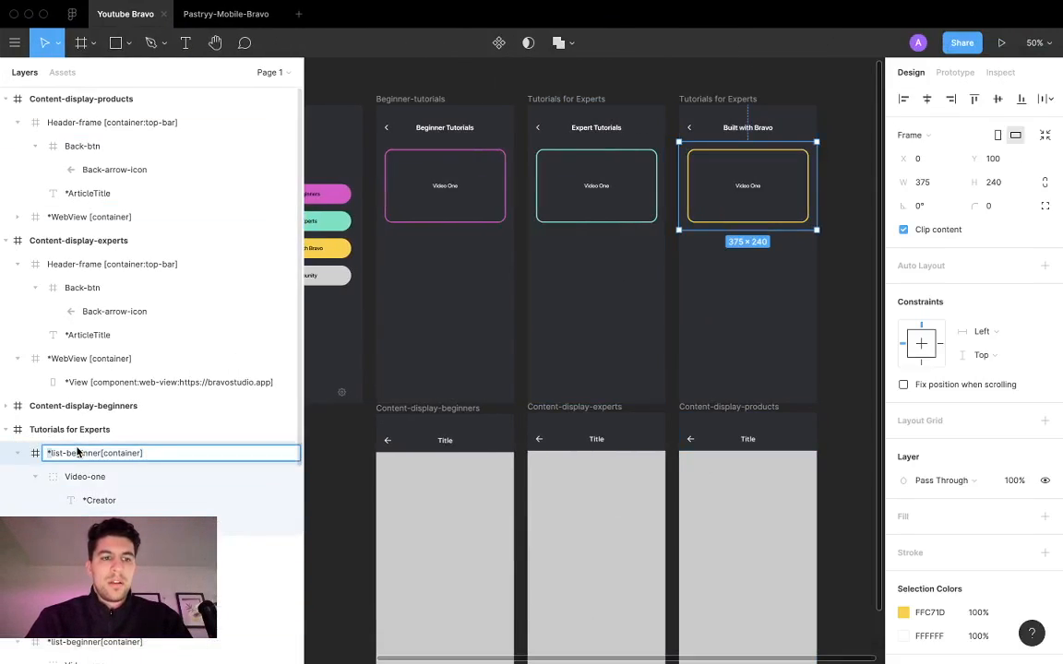
double_click(77, 452)
type("exper")
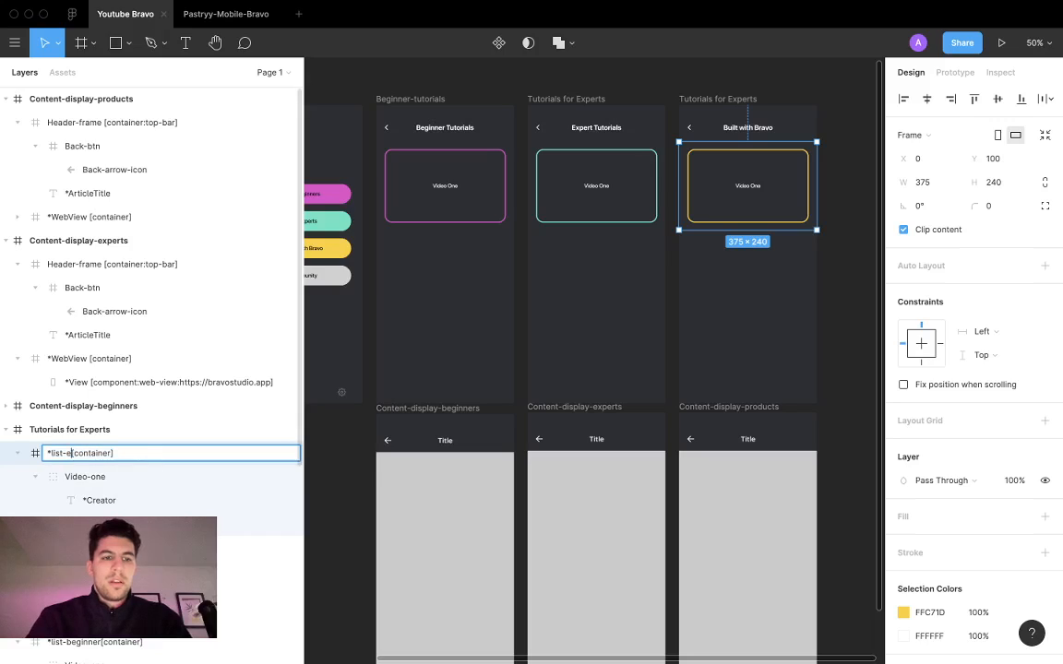
type("t")
key("Return")
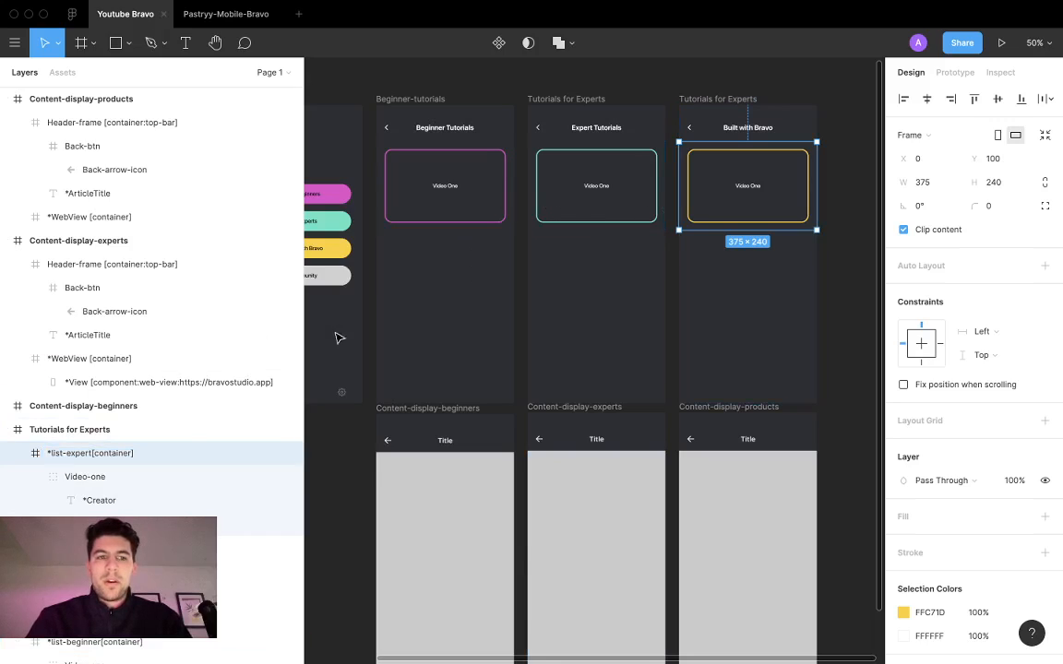
Step: Rename the Built with Bravo frame's list container as *list-product[container]
double_click(70, 457)
type("product")
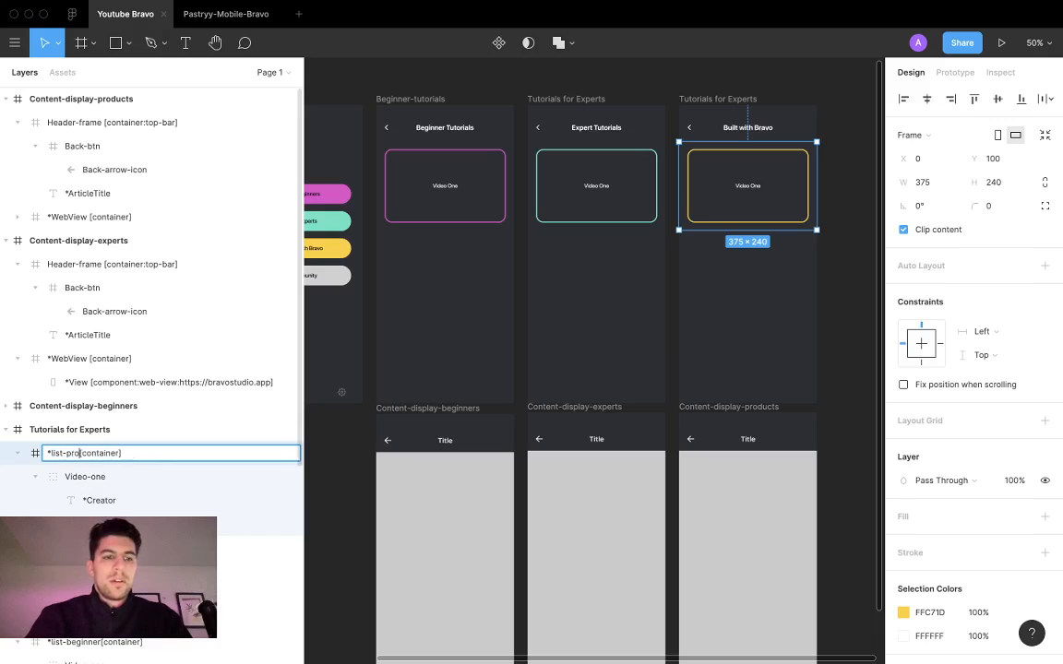
Step: Rename the list container in the Expert Tutorials frame as *list-expert[container]
left_click(547, 205)
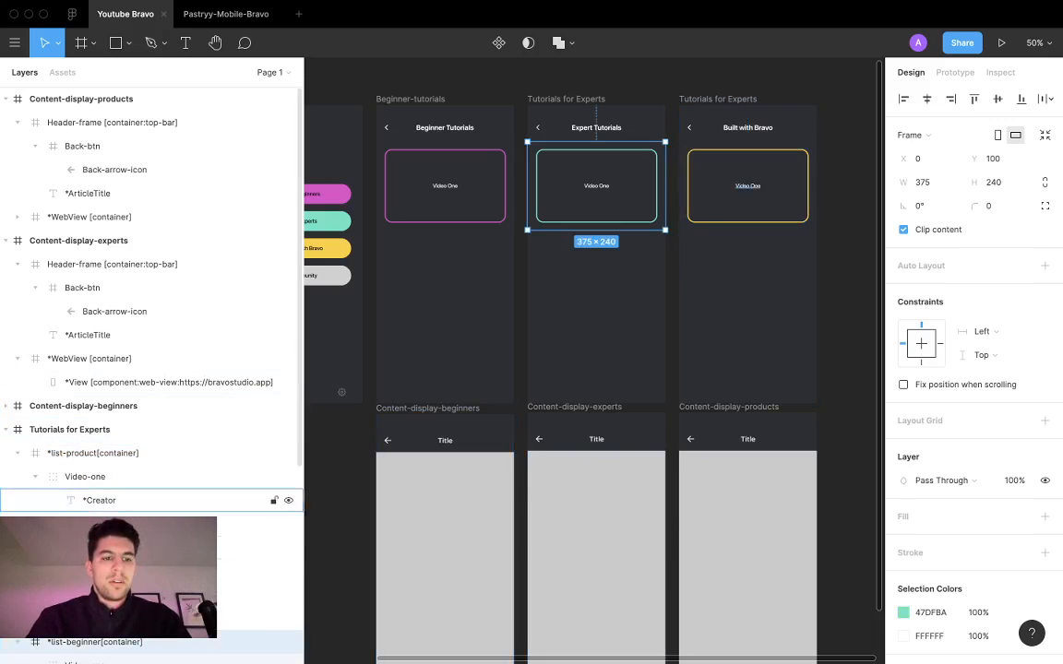
left_click(86, 647)
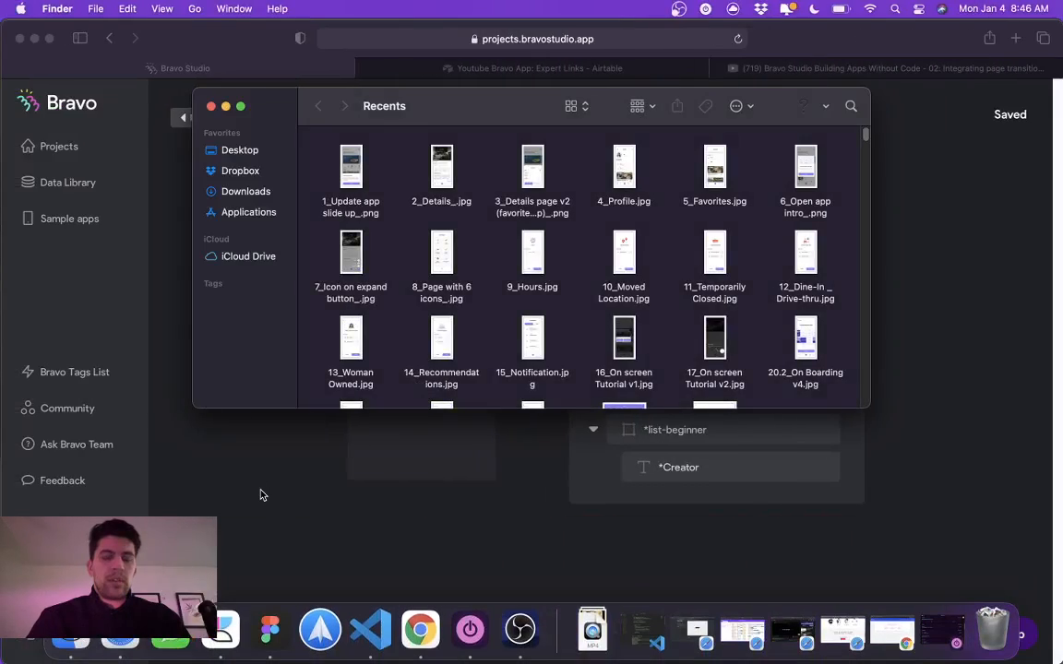
key("ctrl+Right")
scroll(120, 590, "down", 2)
double_click(104, 543)
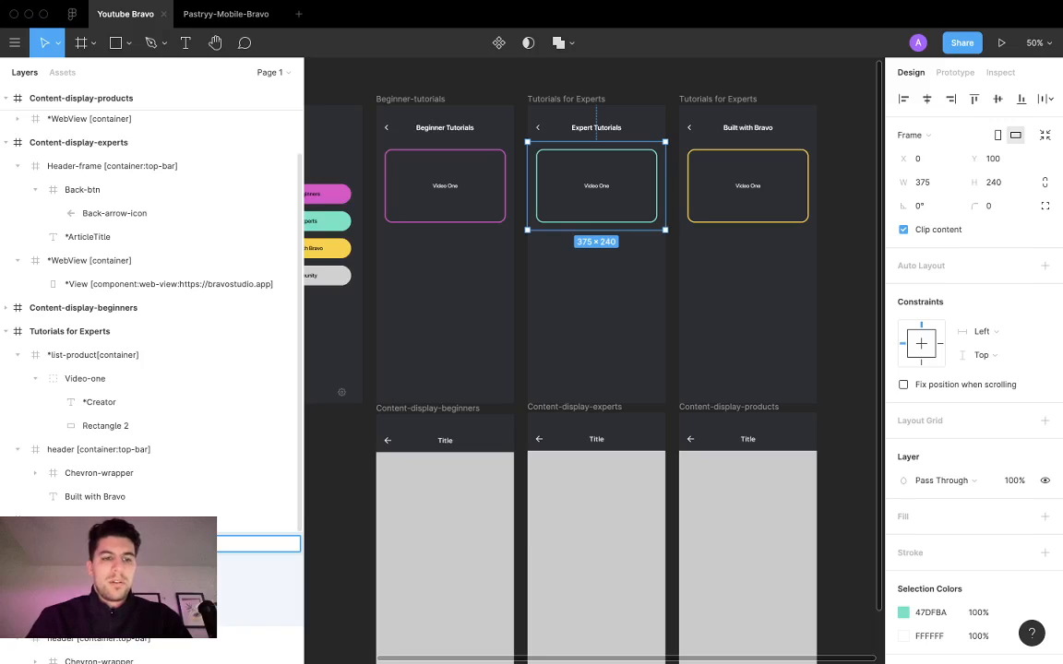
left_click(201, 492)
Step: Return to Bravo Studio, set the Built with Bravo screen's request to Products Built On Bravo - List, and go back to the project's screens
key("ctrl+Left")
left_click(210, 106)
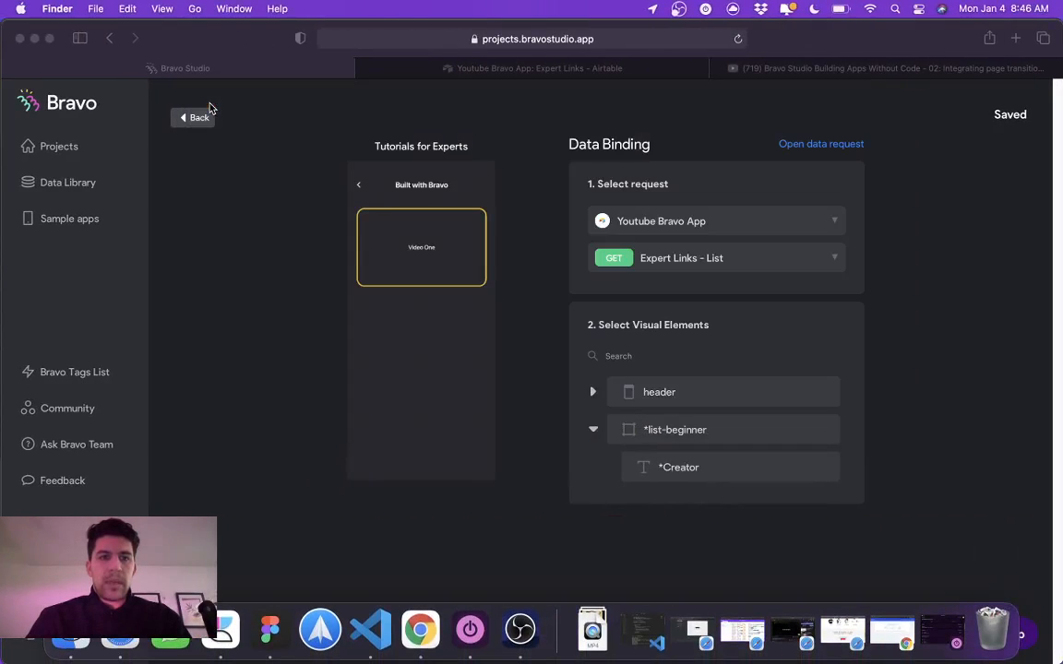
left_click(783, 223)
left_click(748, 224)
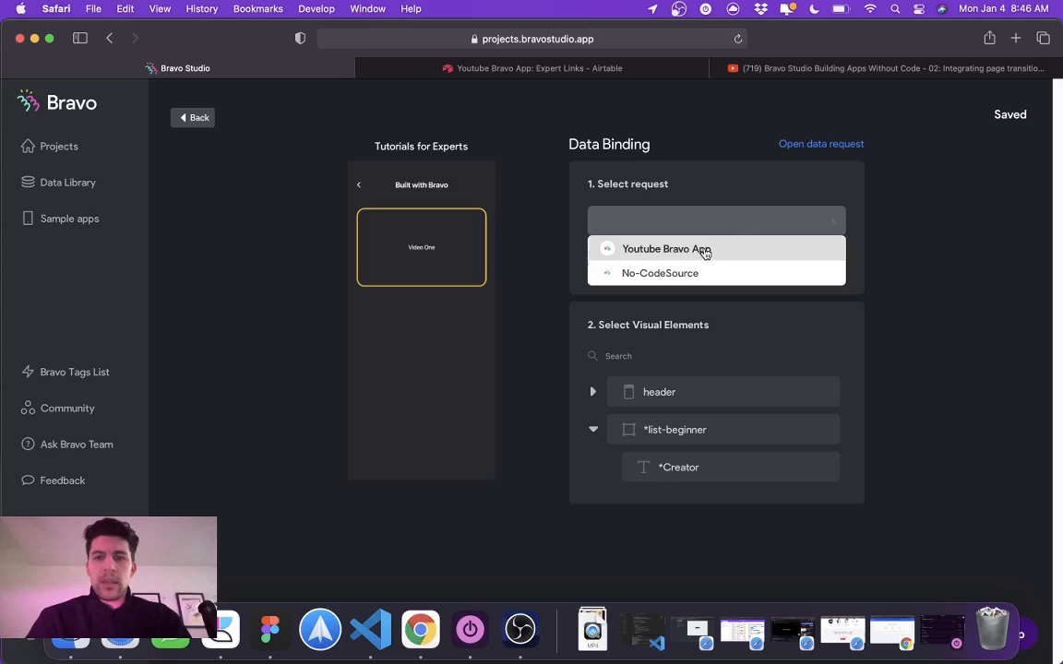
left_click(703, 249)
left_click(995, 190)
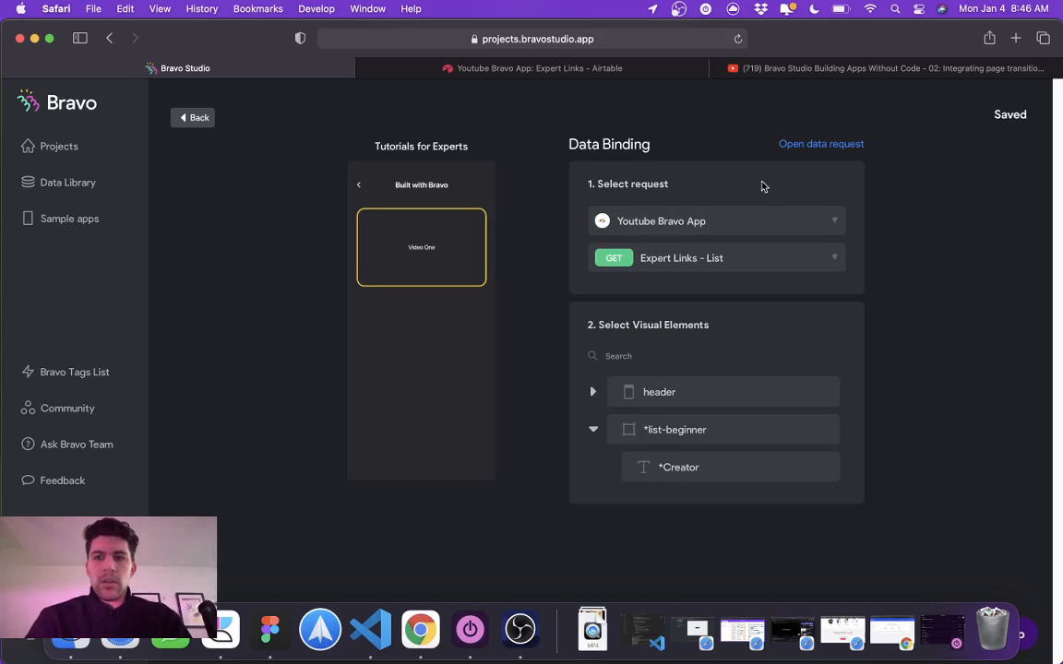
left_click(724, 262)
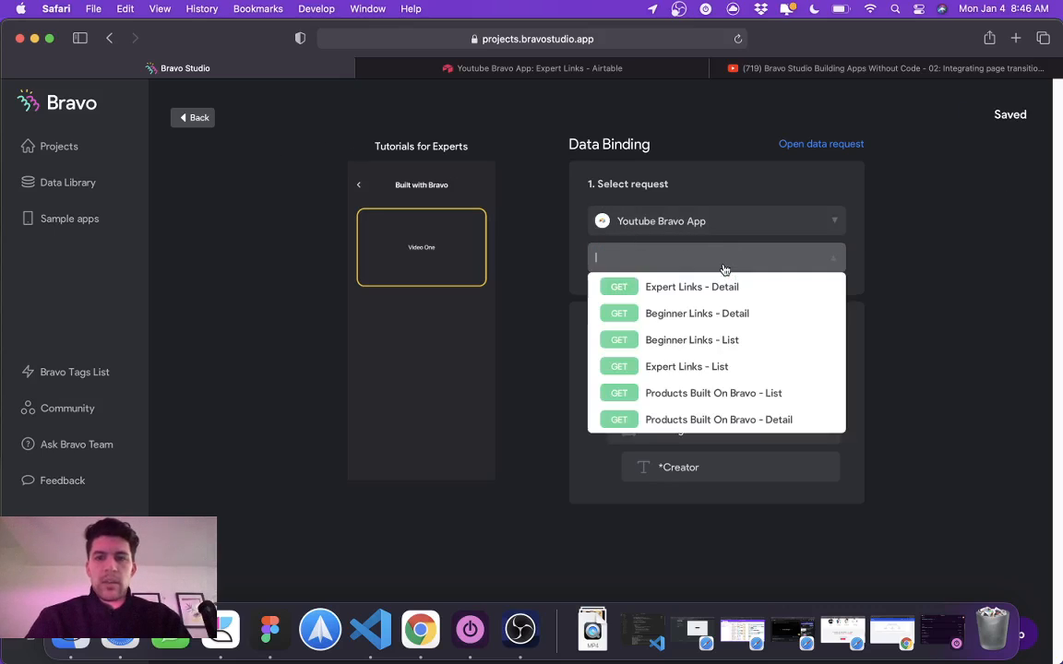
left_click(753, 393)
left_click(191, 117)
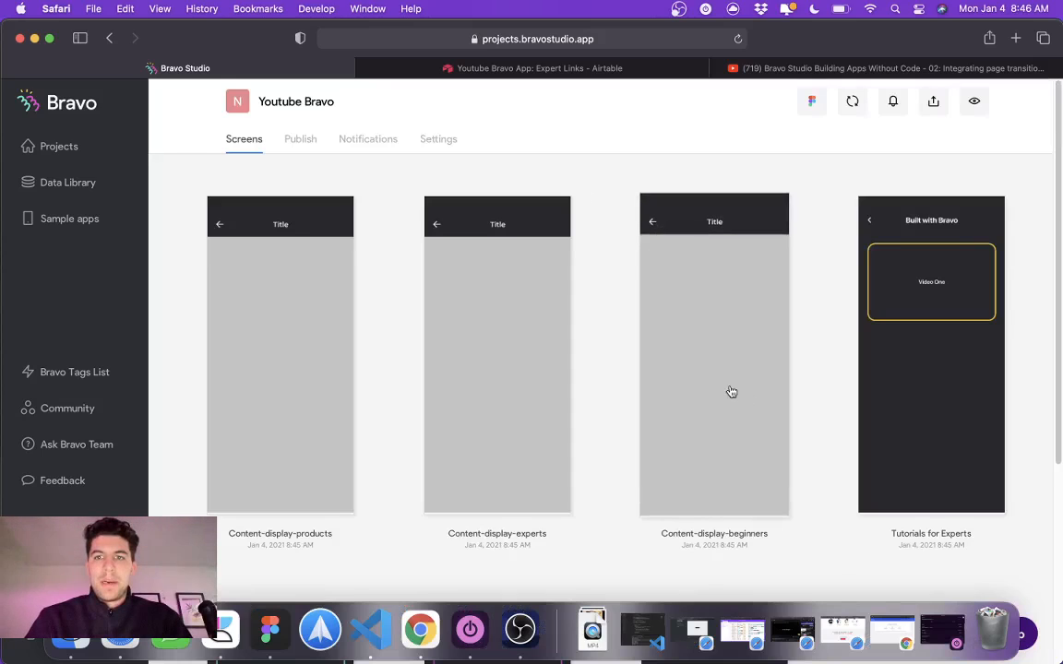
Step: Bind the Expert Tutorials screen to the Expert Links - List request of the Youtube Bravo App collection
scroll(729, 392, "down", 5)
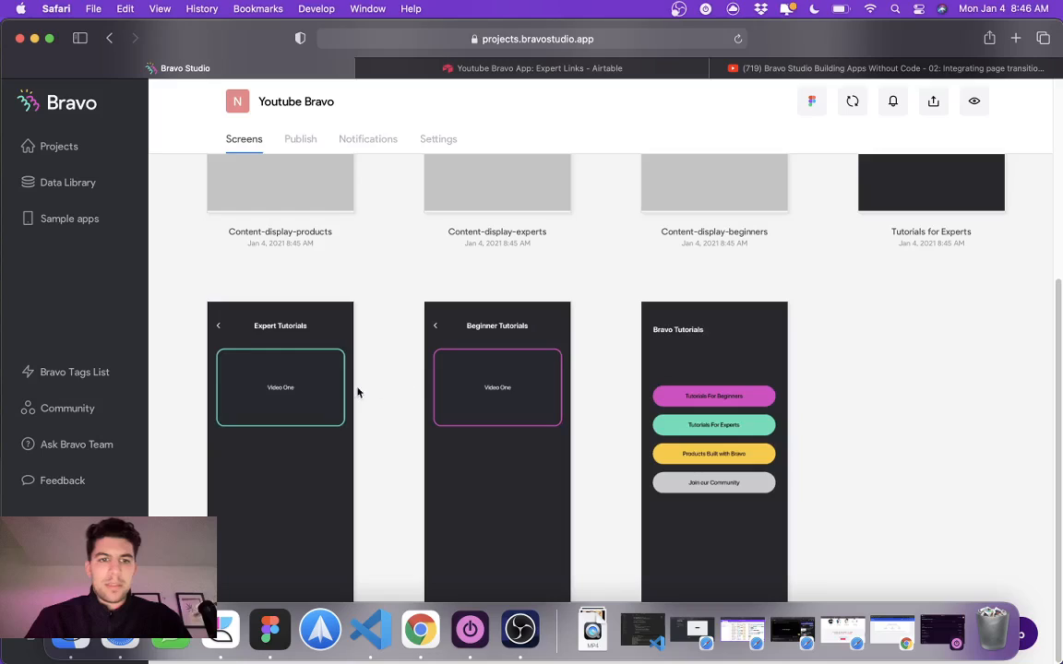
left_click(317, 393)
left_click(681, 224)
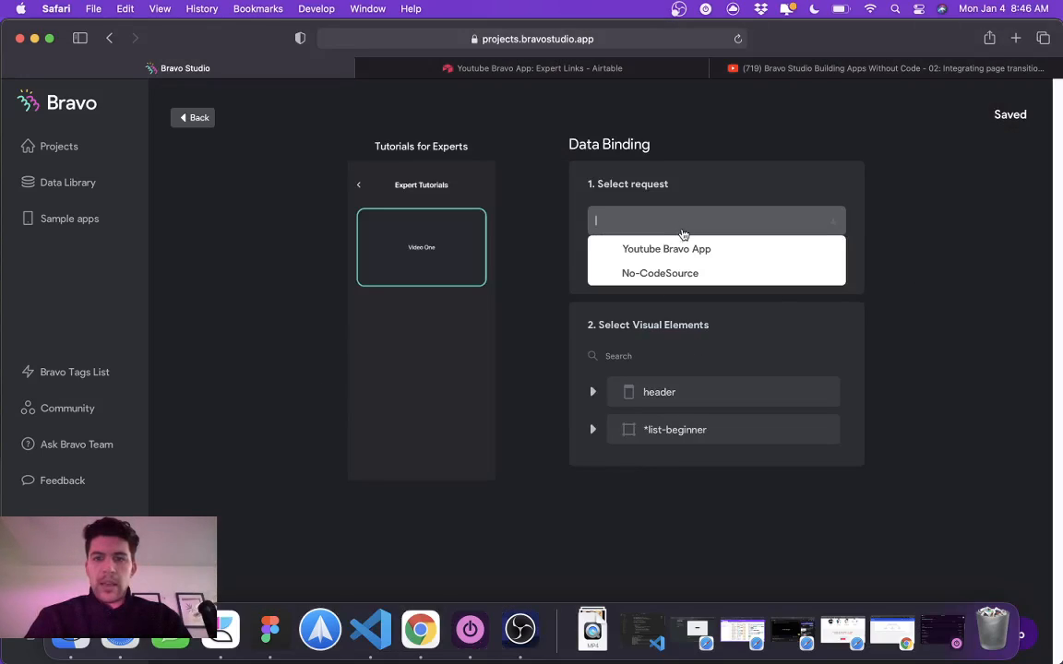
left_click(672, 247)
left_click(674, 260)
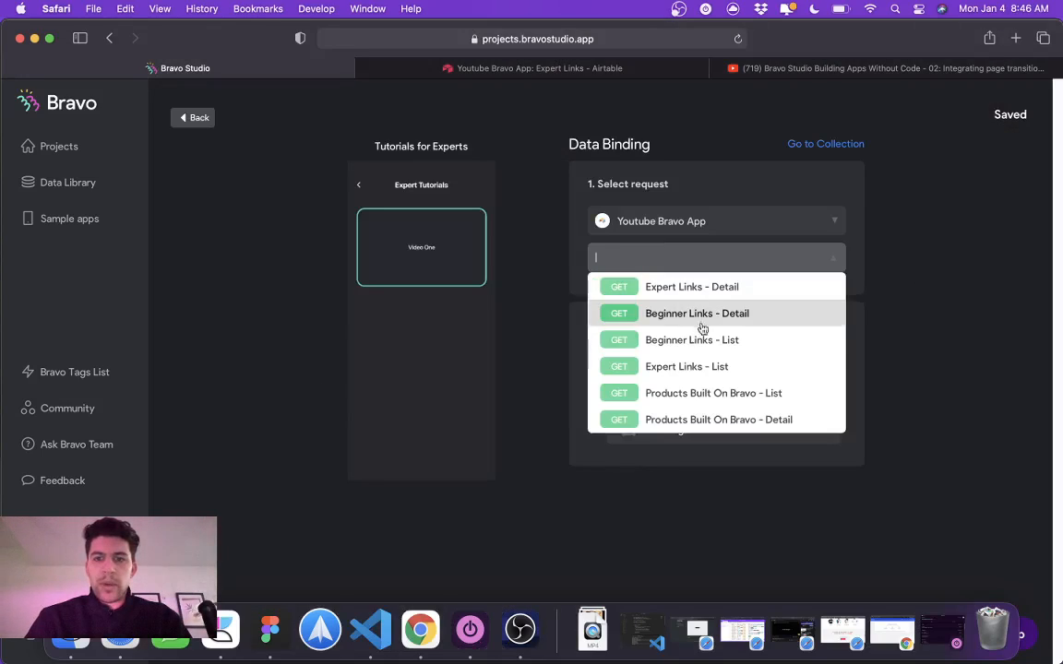
left_click(717, 368)
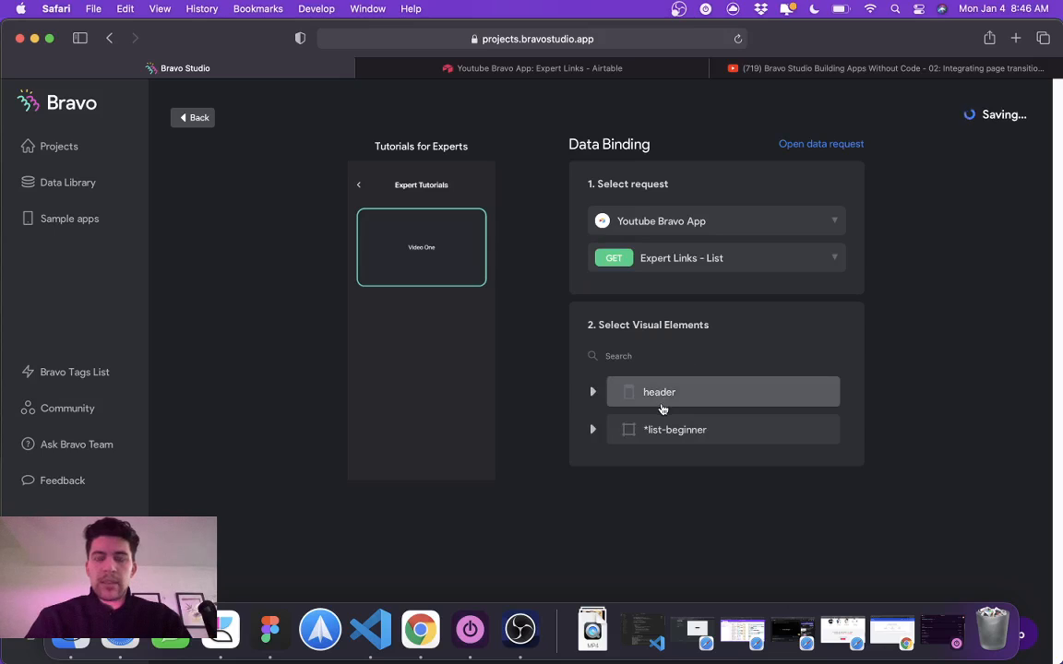
Step: Bind the *list-beginner container of the Expert Tutorials screen to Records
left_click(676, 434)
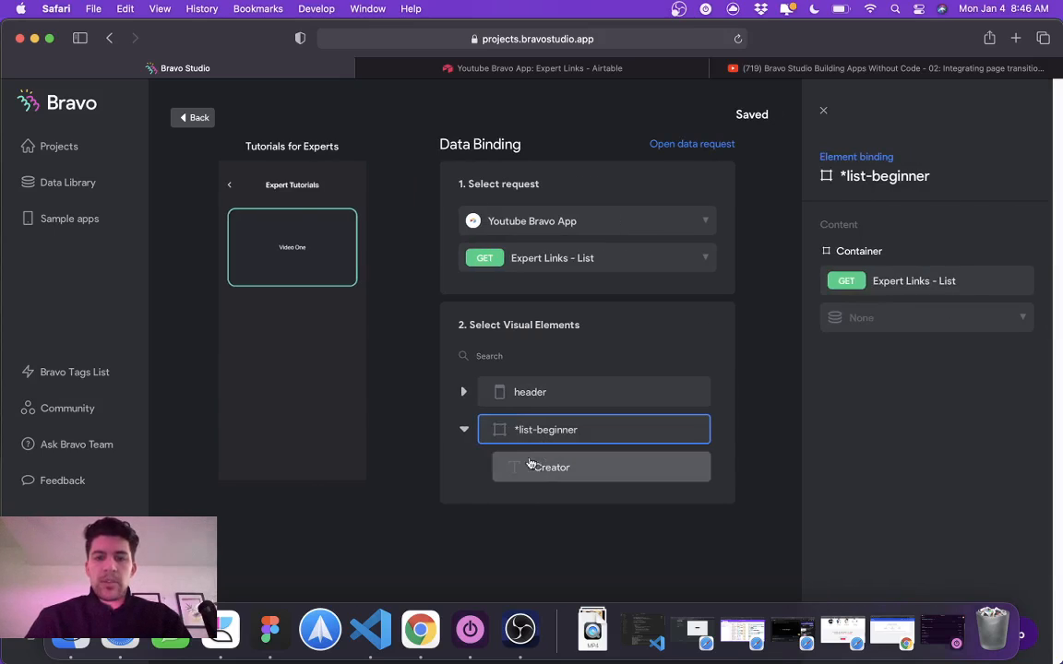
left_click(542, 472)
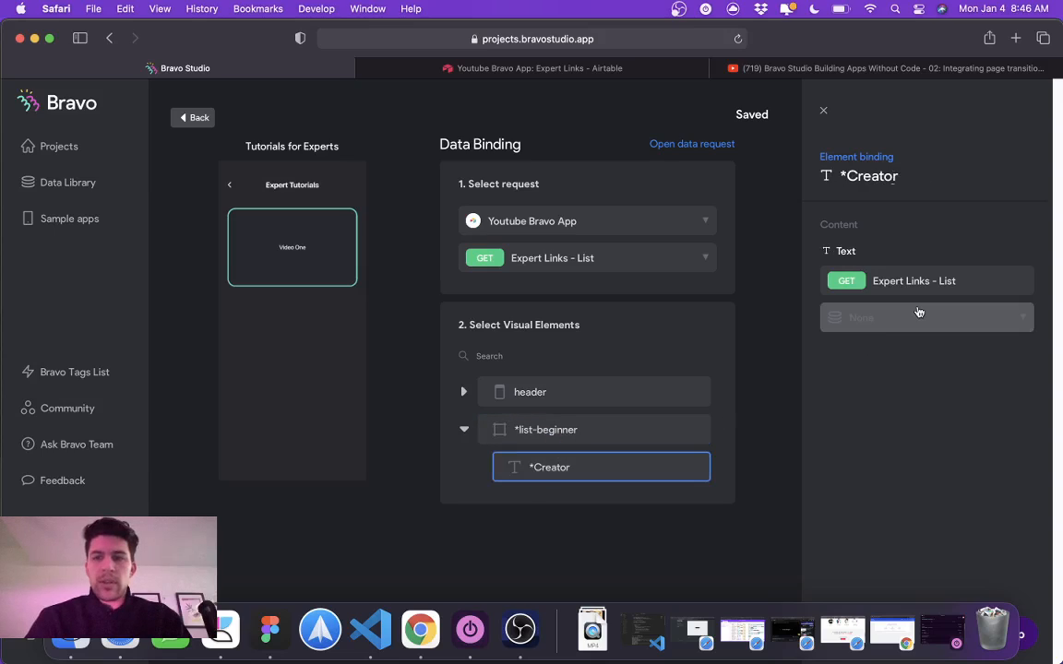
left_click(921, 316)
left_click(534, 432)
left_click(464, 430)
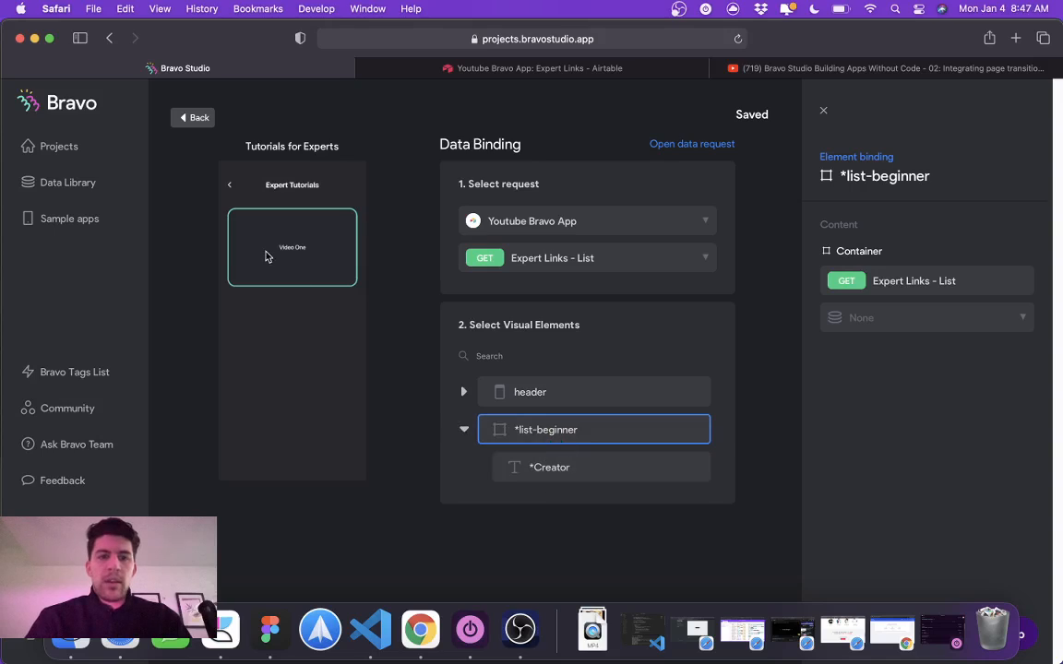
left_click(932, 316)
left_click(918, 370)
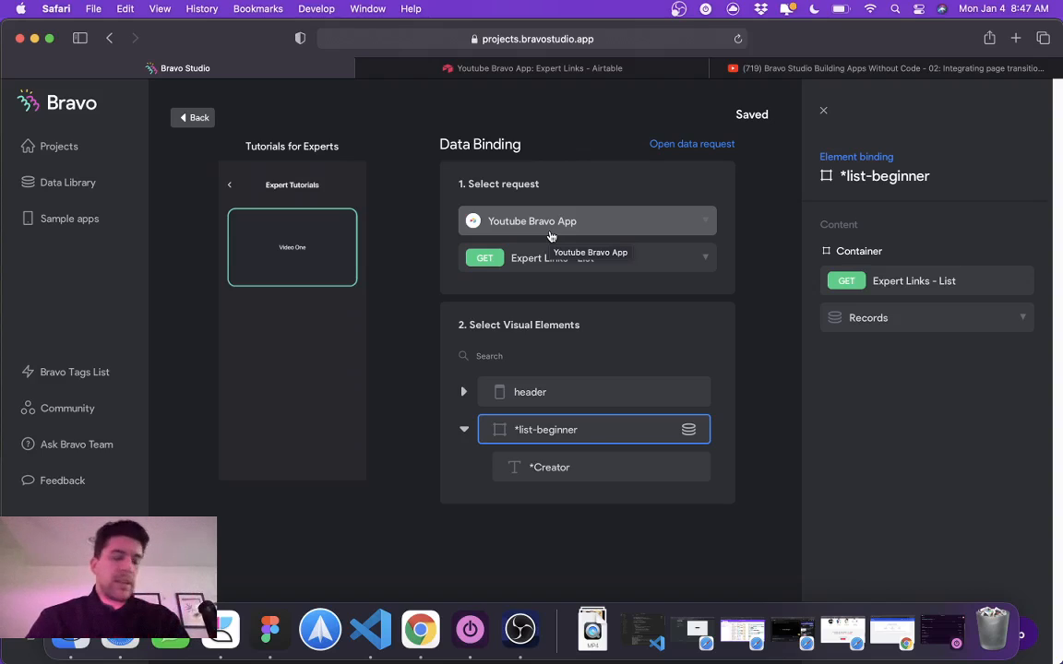
Step: Bind the *Creator text to the Creator Name field and return to the project's screens
left_click(551, 468)
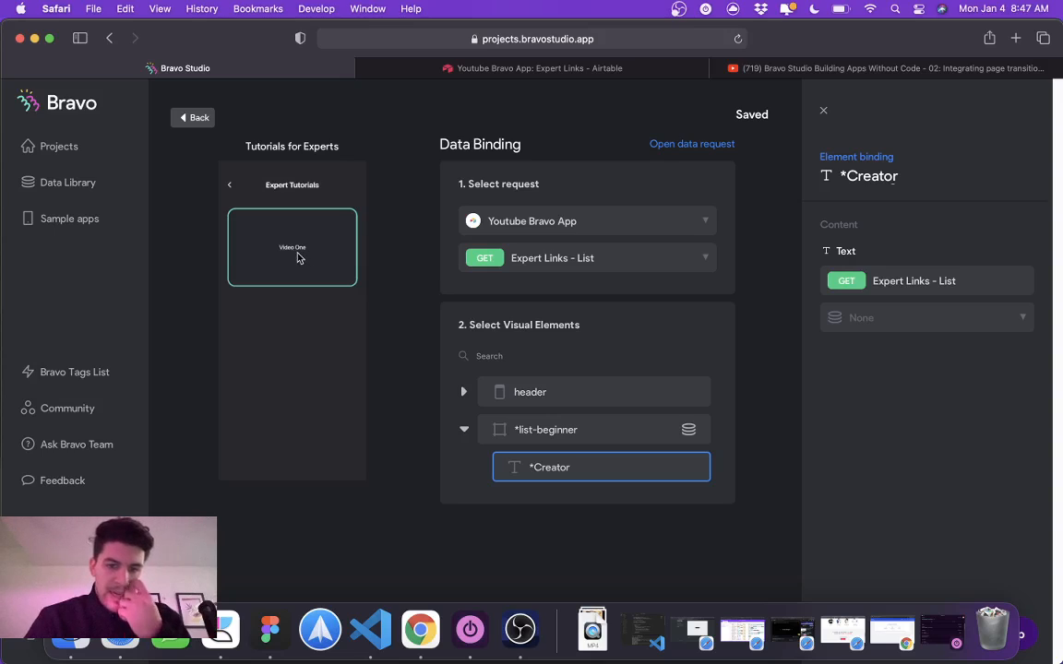
left_click(914, 318)
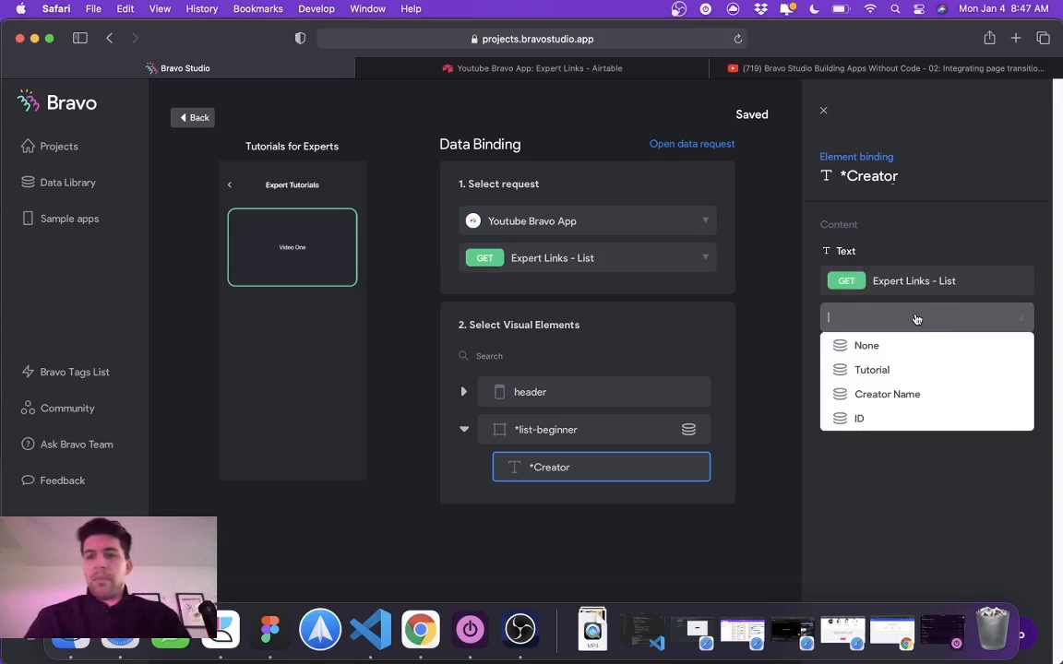
left_click(890, 395)
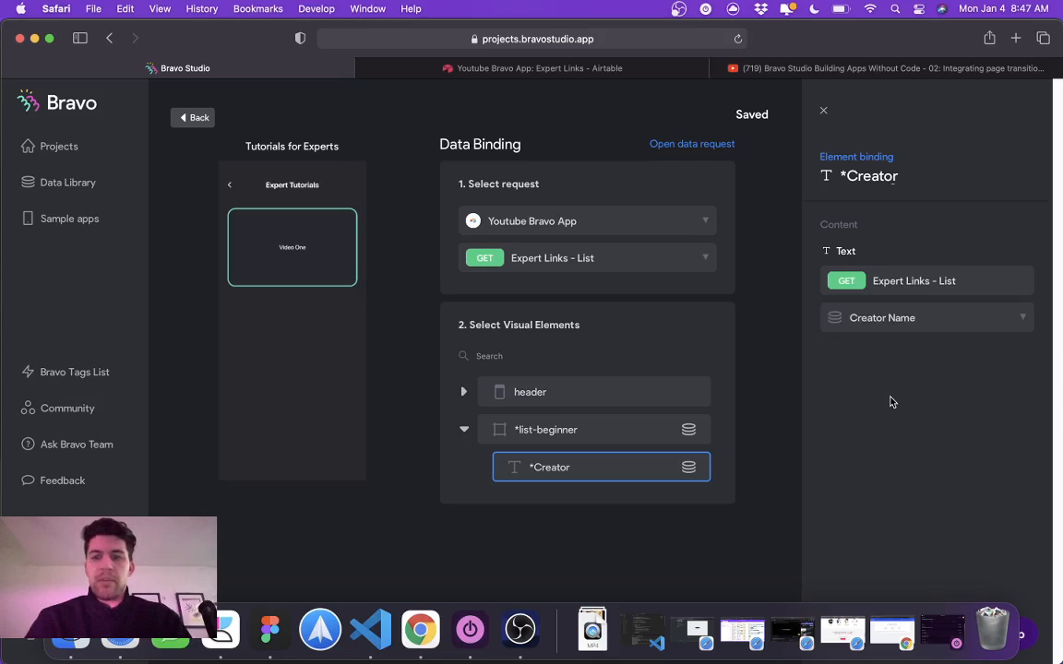
left_click(205, 124)
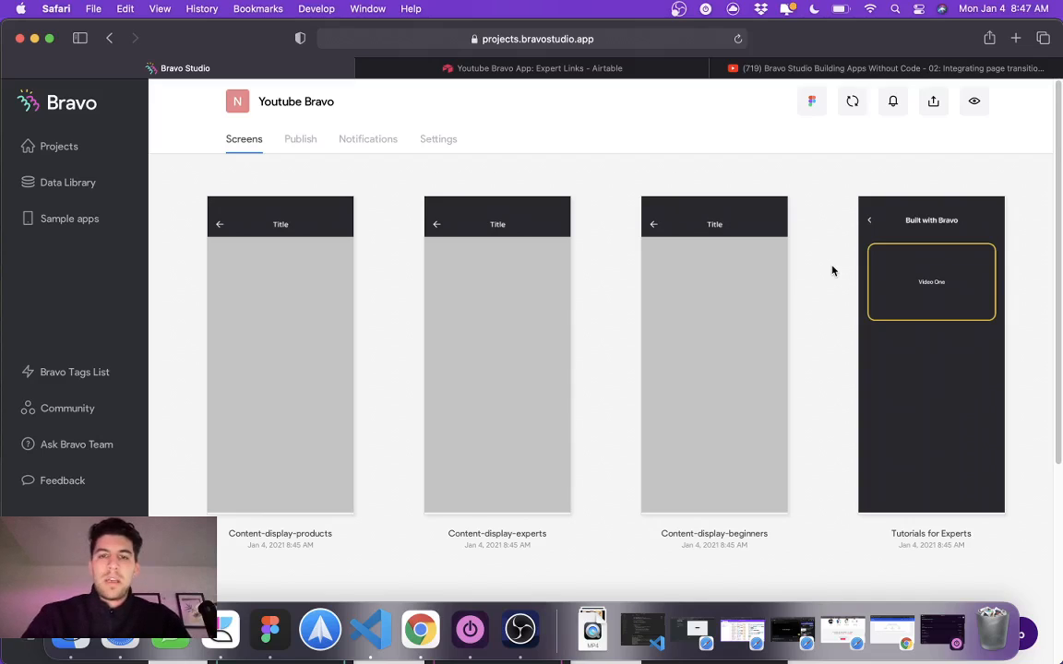
Step: Switch to Figma and link the home page's Tutorials For Experts button to the Expert Tutorials frame with an on-tap prototype connection
left_click(269, 630)
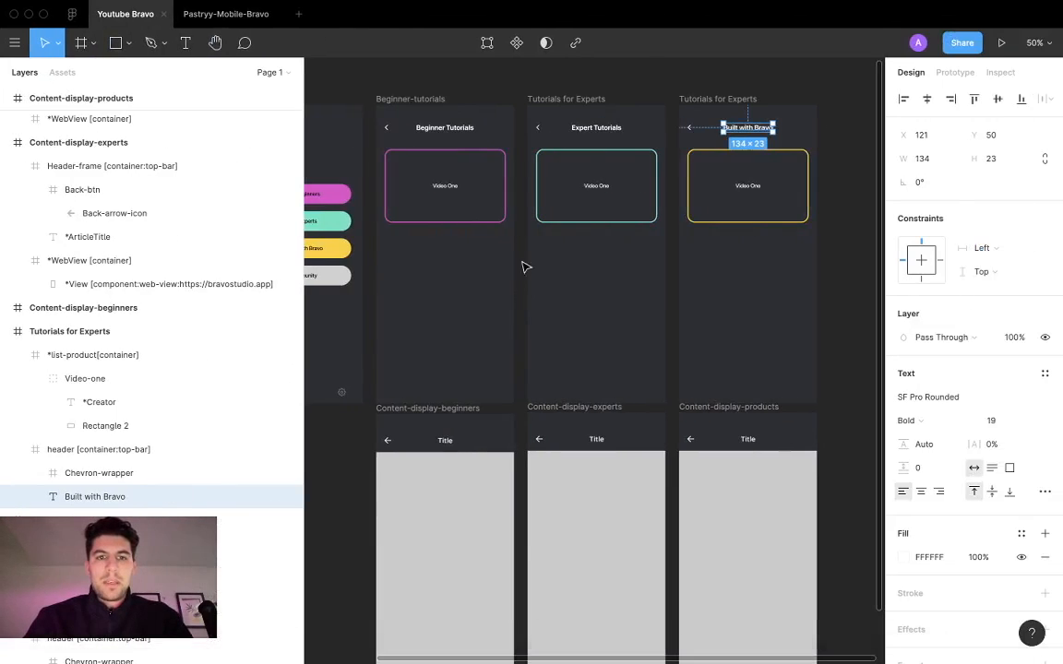
double_click(344, 227)
double_click(344, 228)
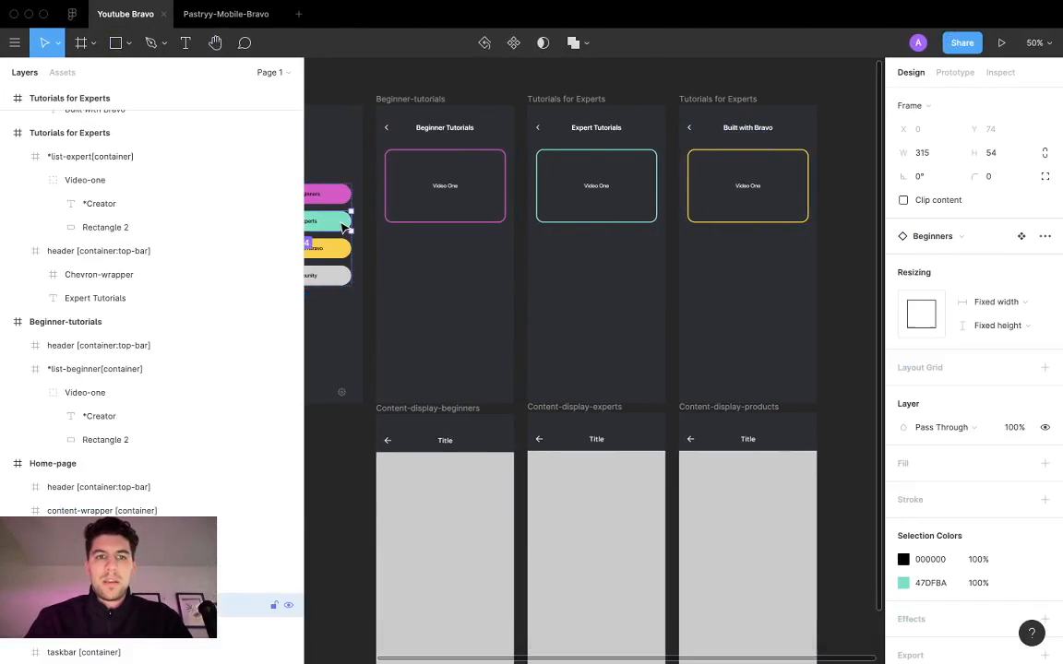
scroll(350, 217, "left", 5)
left_click(954, 70)
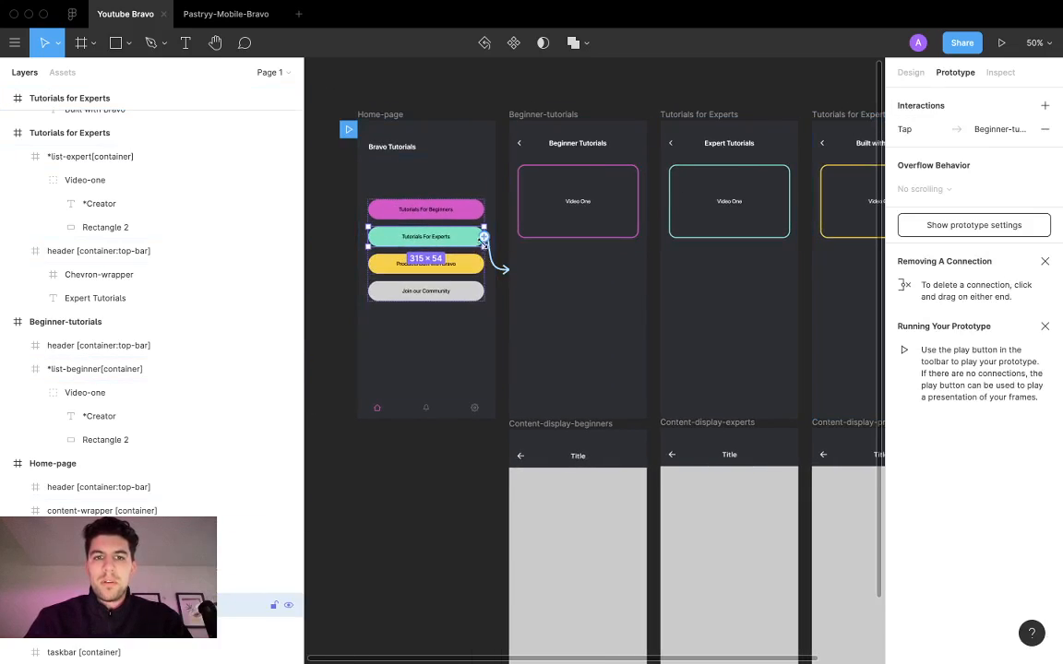
left_click_drag(495, 261, 724, 268)
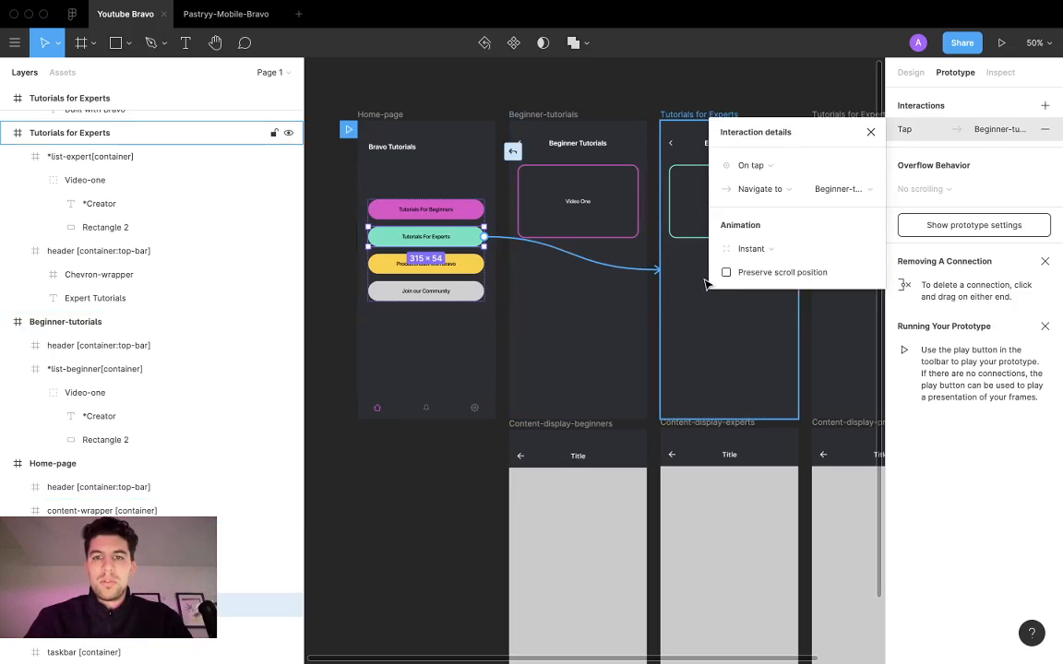
Step: Link the home page's Products Built with Bravo button to the Built with Bravo frame with an on-tap prototype connection
left_click(434, 205)
left_click(434, 264)
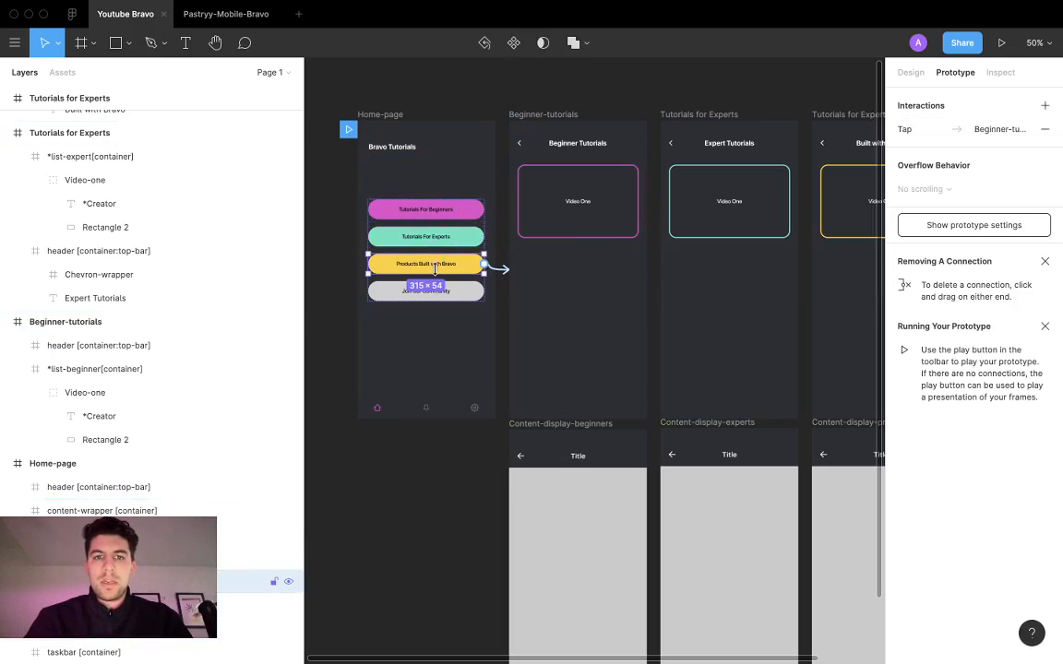
left_click_drag(485, 264, 835, 313)
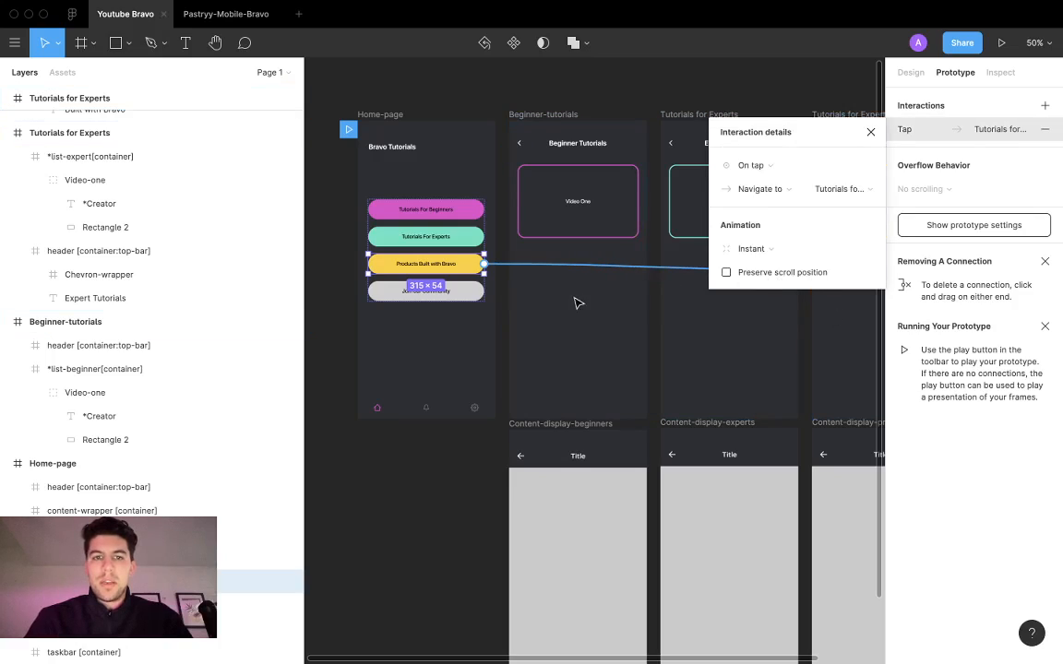
Step: Close the interaction details, switch to Bravo Studio and update the project to the latest Figma design
left_click(871, 132)
left_click(674, 92)
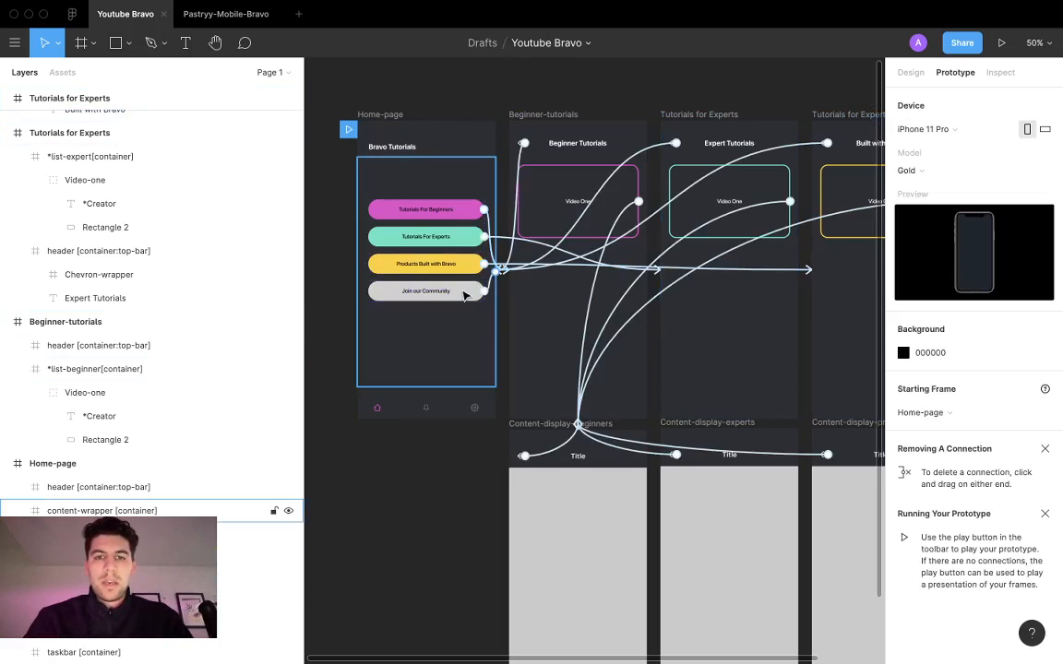
left_click(913, 72)
key("ctrl+Left")
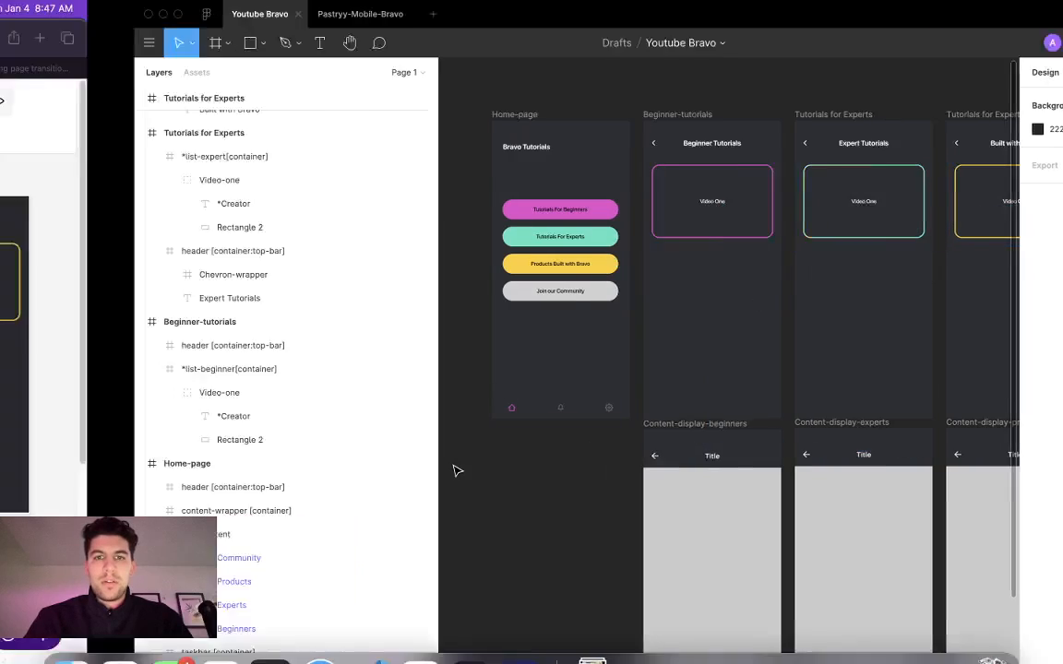
left_click(850, 104)
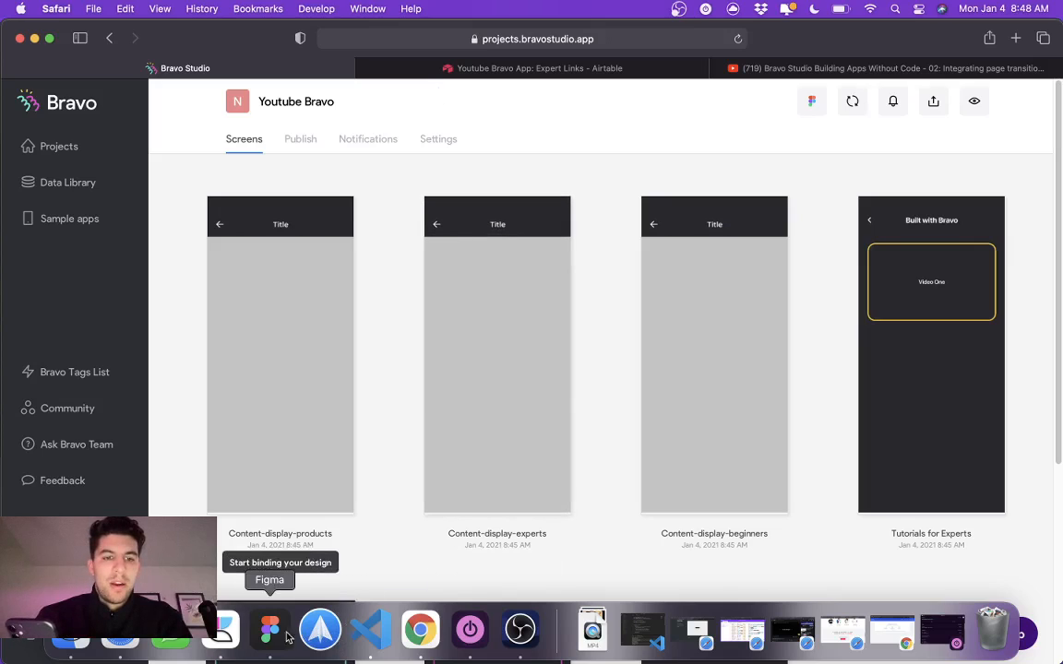
left_click(519, 631)
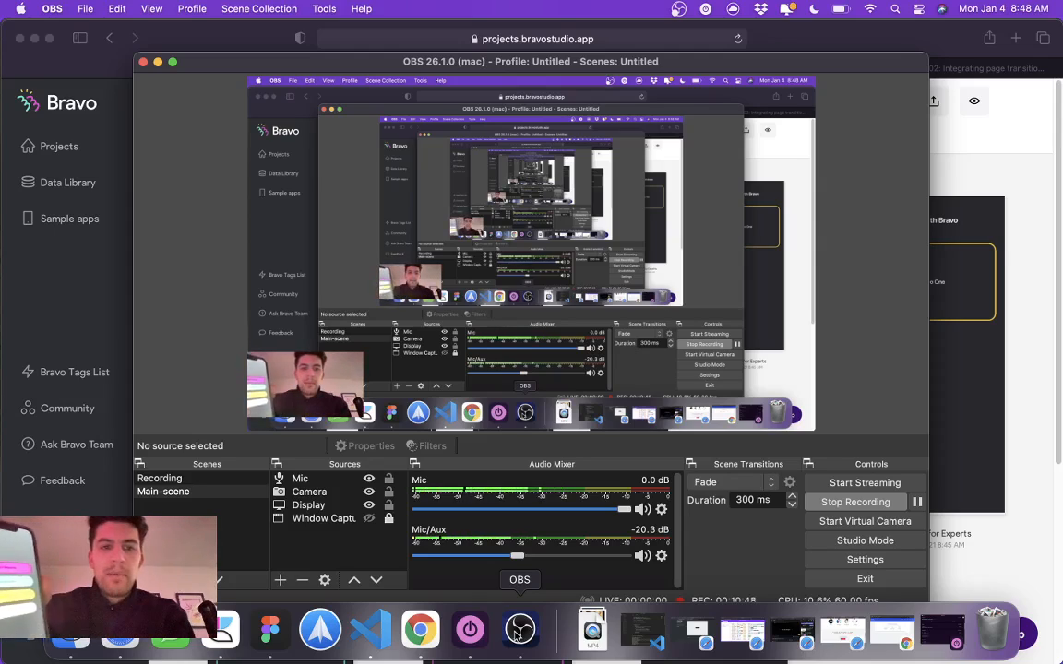
key("XF86MonBrightnessDown")
key("XF86MonBrightnessDown")
key("XF86MonBrightnessDown")
key("XF86MonBrightnessDown")
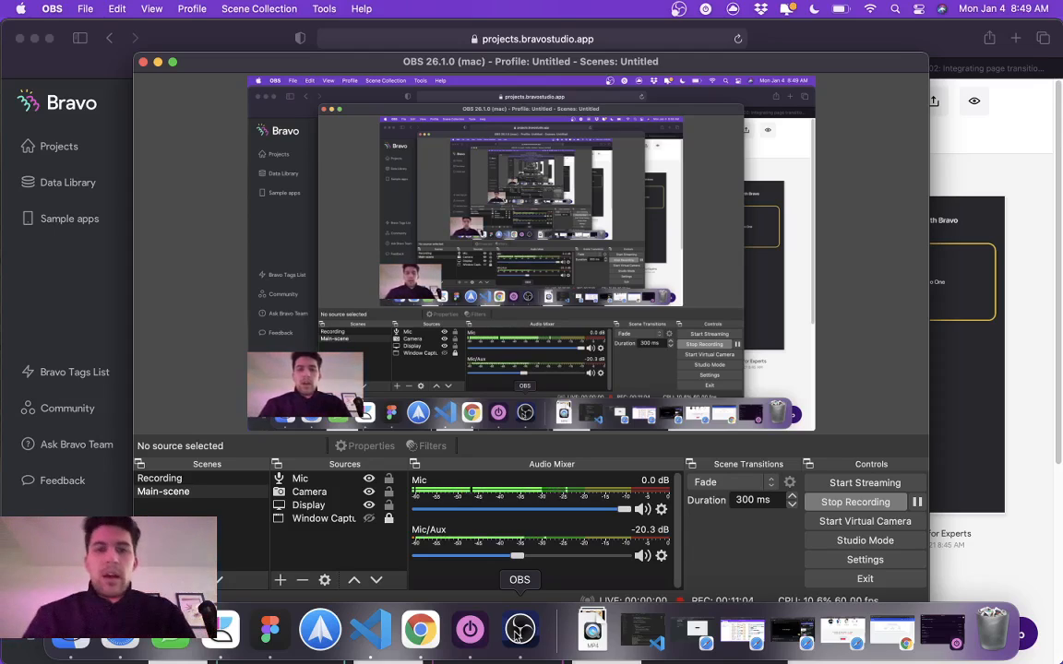
left_click(1037, 416)
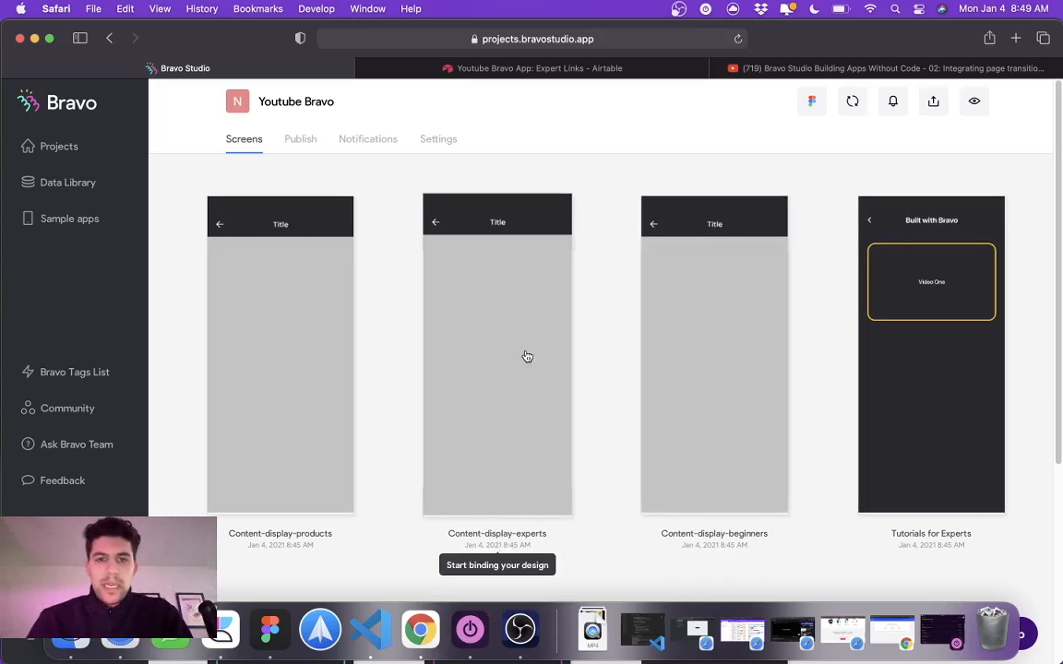
Step: Open data binding for the Content-display-experts screen and select the Youtube Bravo App collection's Expert Links - Detail request
scroll(528, 357, "down", 5)
scroll(530, 358, "up", 5)
scroll(650, 397, "down", 3)
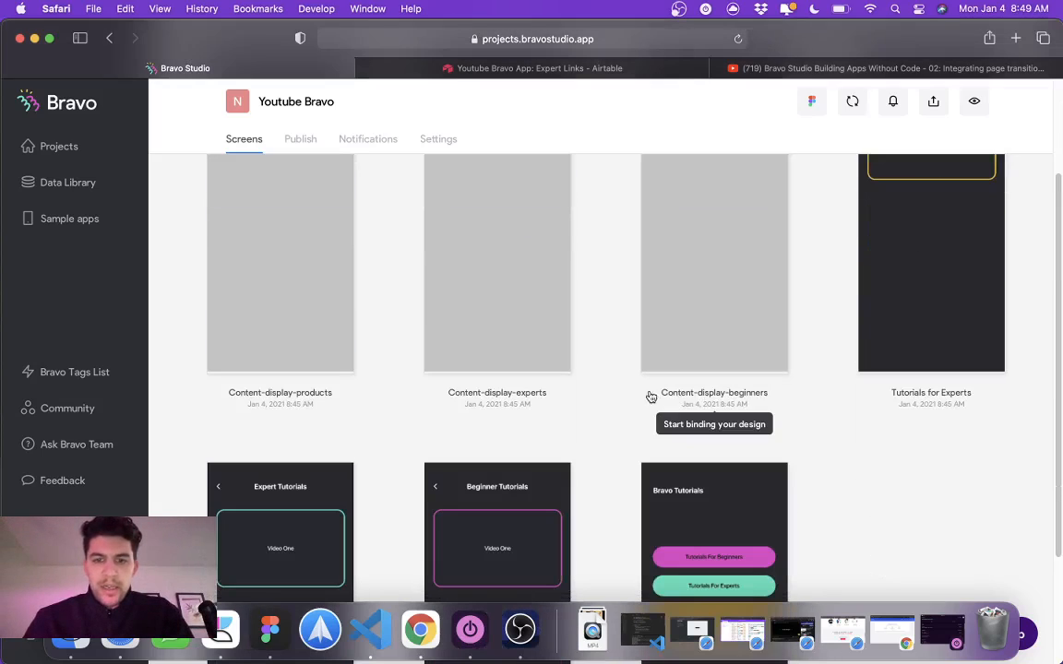
scroll(554, 332, "up", 3)
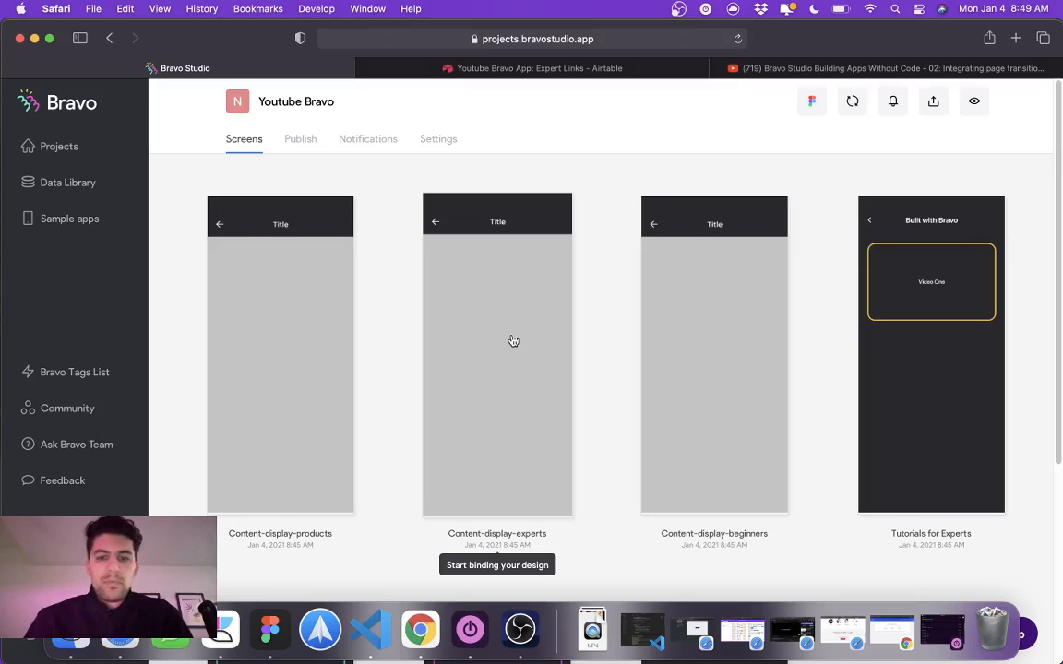
left_click(513, 342)
left_click(780, 229)
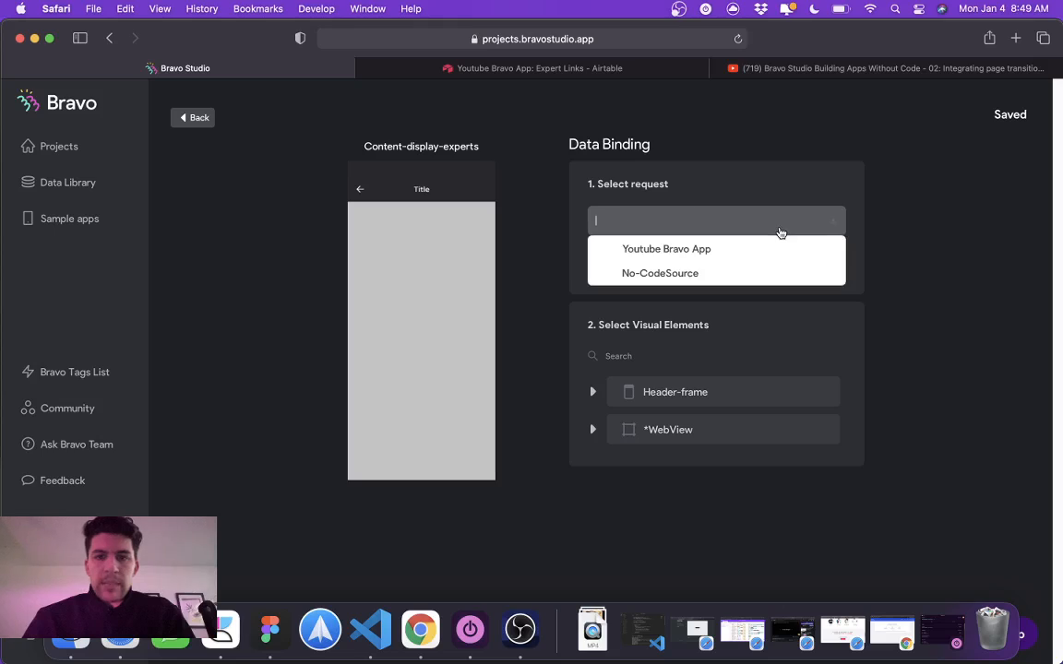
left_click(757, 249)
left_click(743, 261)
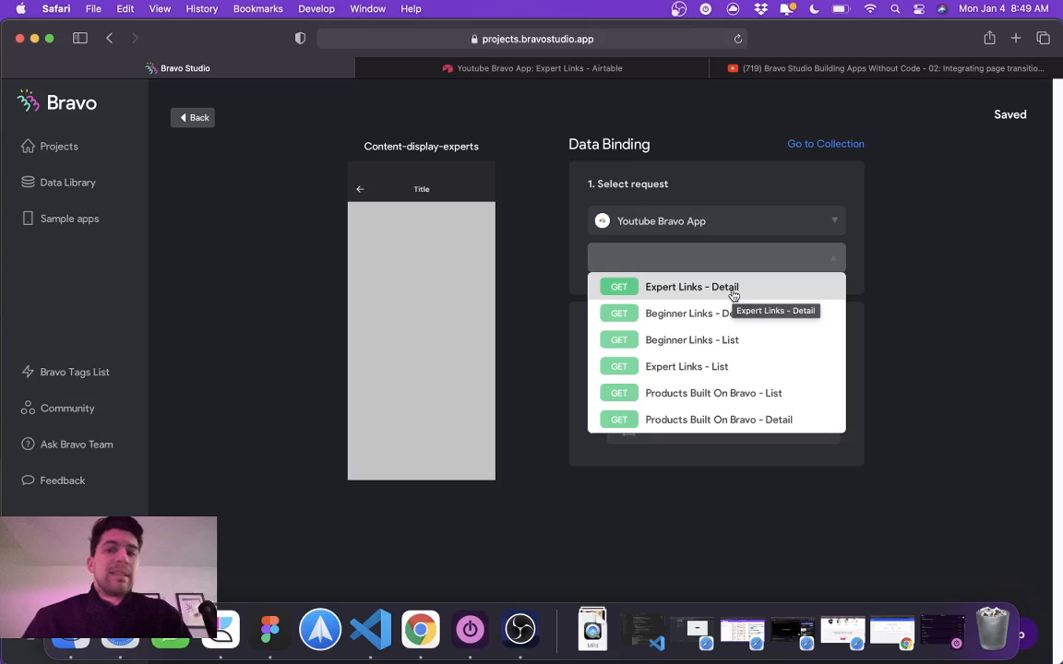
left_click(735, 295)
Step: Bind the *ArticleTitle text in the Header-frame to the Creator Name field
left_click(646, 395)
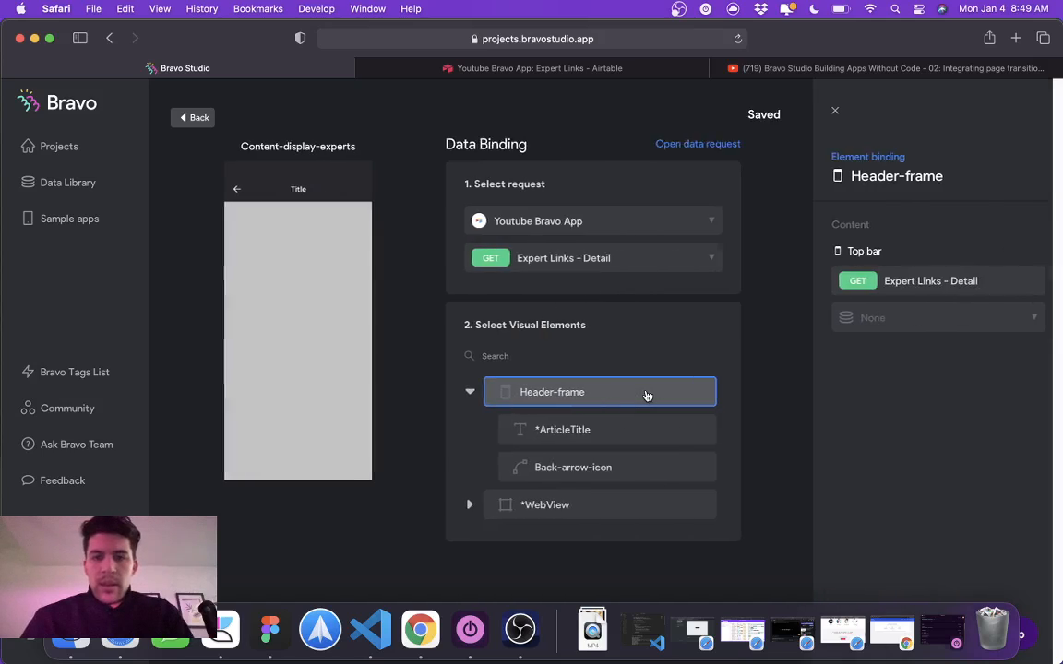
left_click(538, 429)
left_click(894, 318)
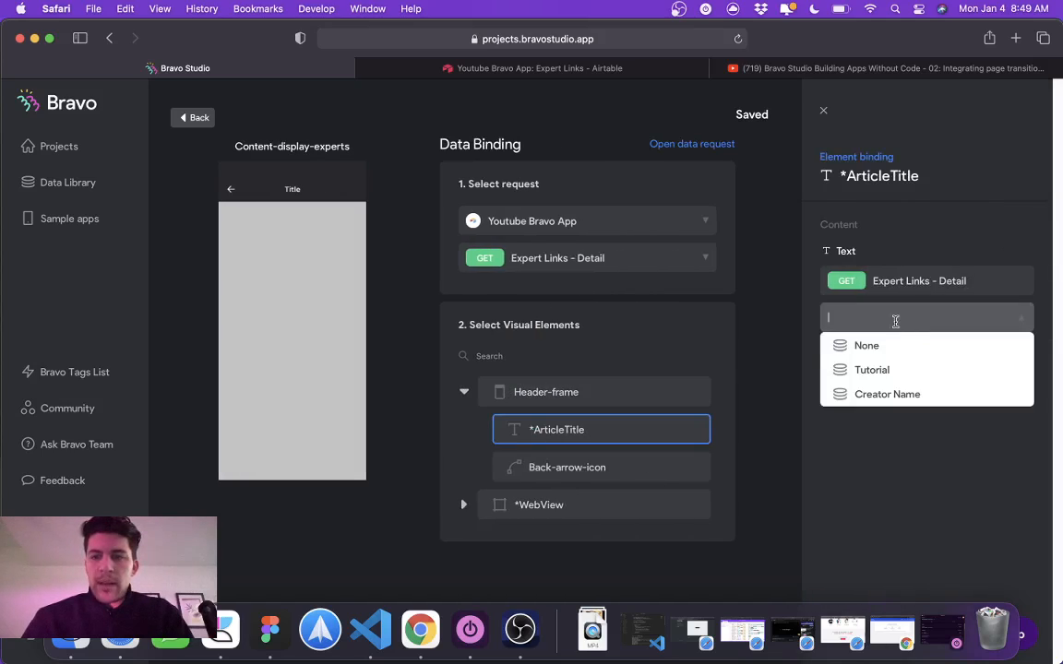
left_click(888, 394)
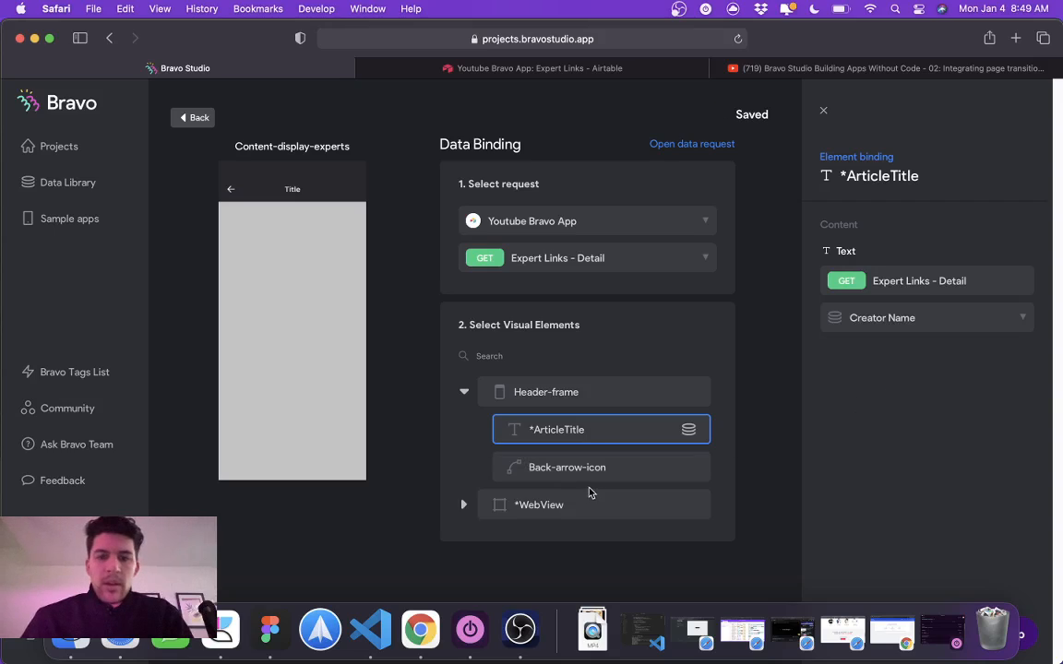
Step: Bind the *View web view inside the *WebView container to the Tutorial field
left_click(554, 504)
left_click(546, 544)
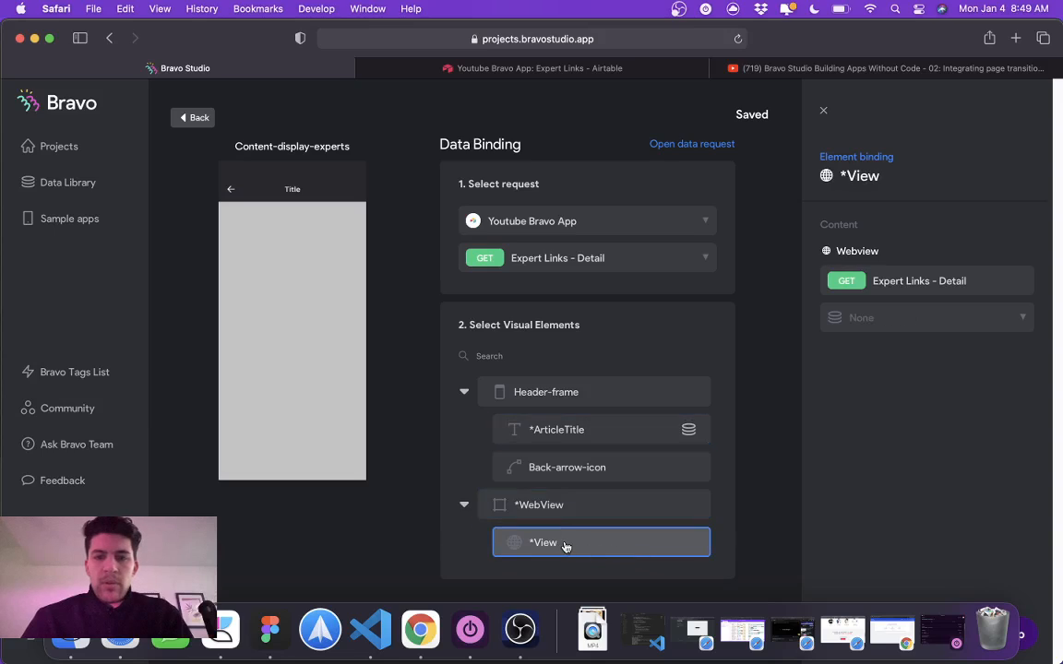
left_click(914, 317)
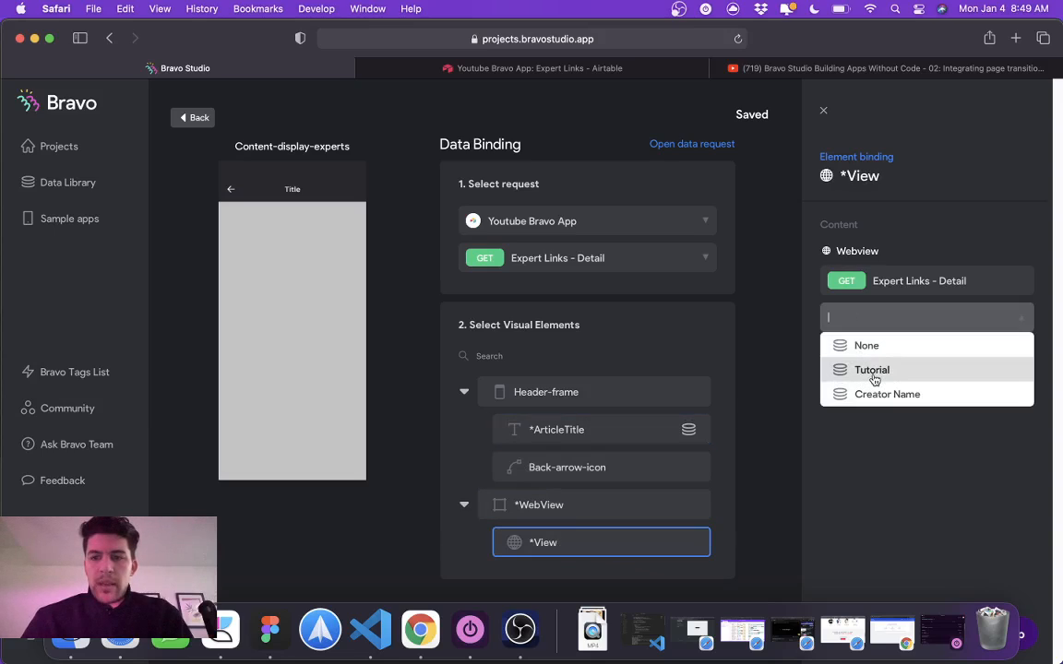
left_click(863, 372)
Step: Check the *WebView container's binding options and look over the Expert Links table in Airtable
left_click(598, 513)
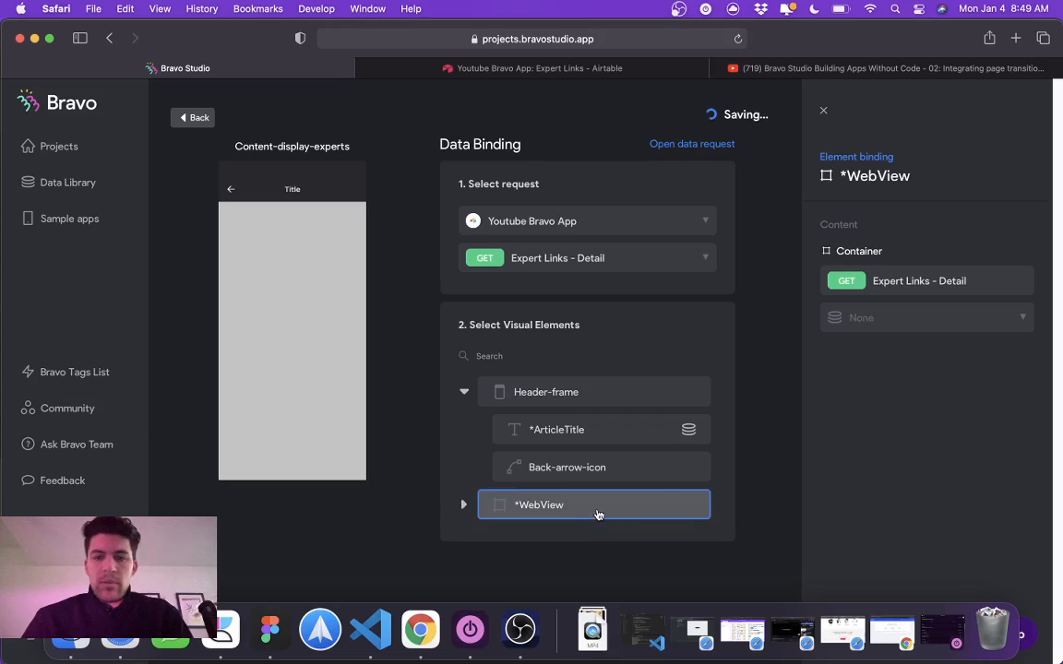
left_click(897, 316)
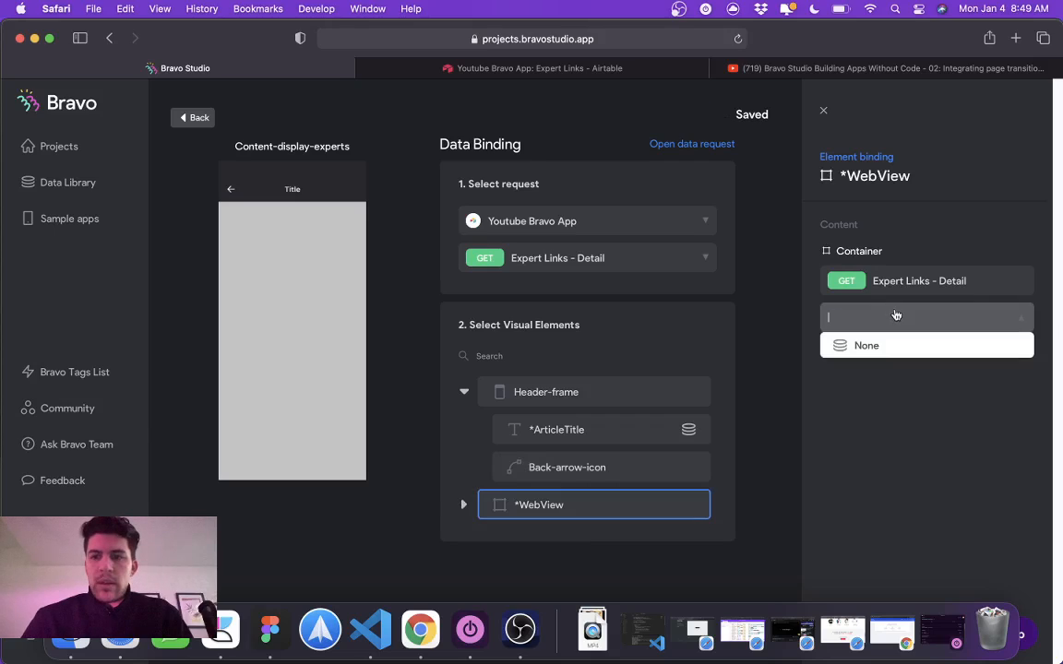
left_click(928, 445)
left_click(464, 393)
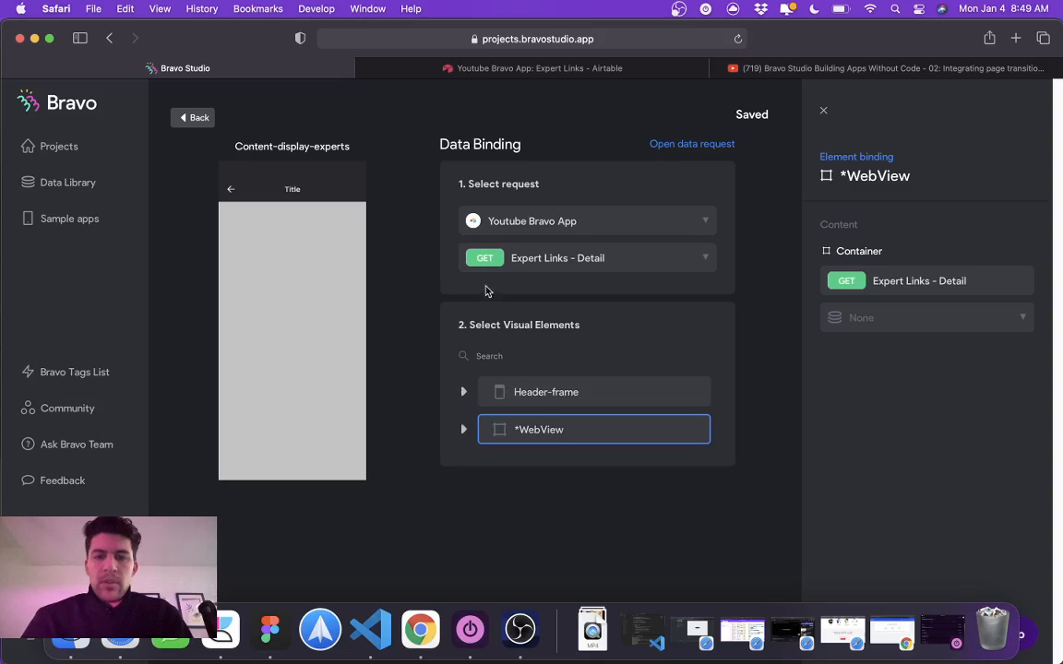
left_click(512, 69)
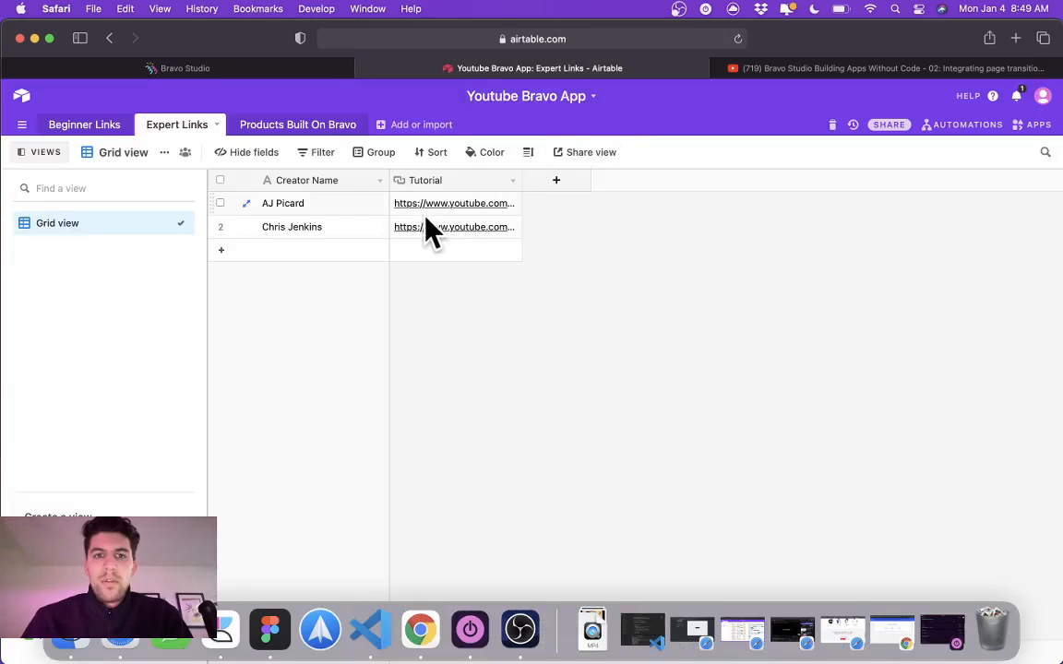
left_click(231, 67)
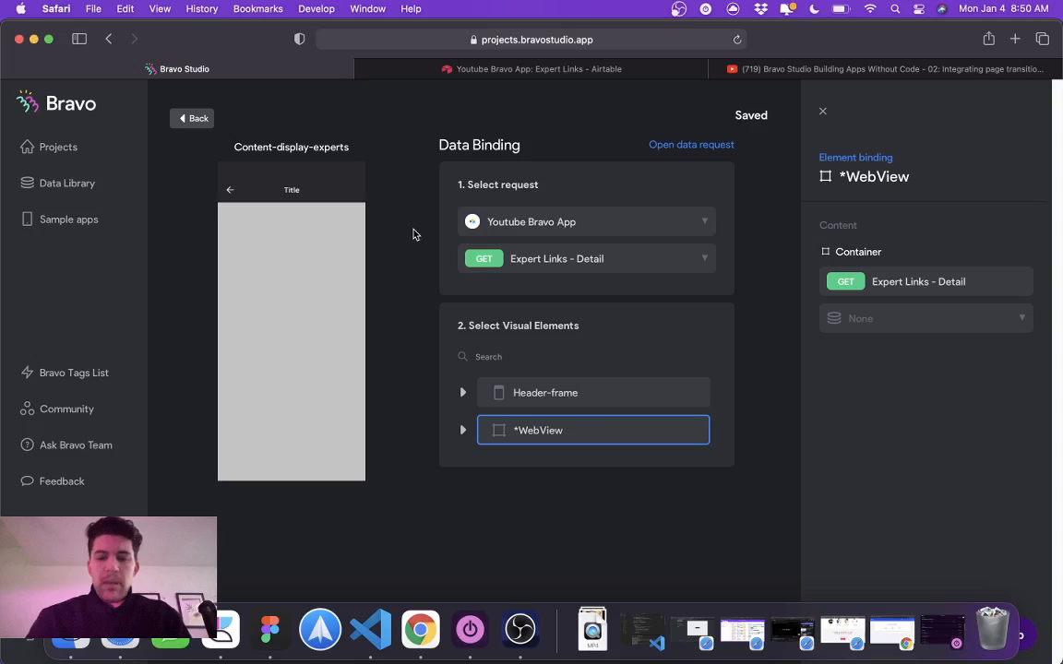
Step: Switch to Figma and link the Back-btn of Content-display-experts to the Expert Tutorials frame with an on-tap prototype connection
left_click(268, 649)
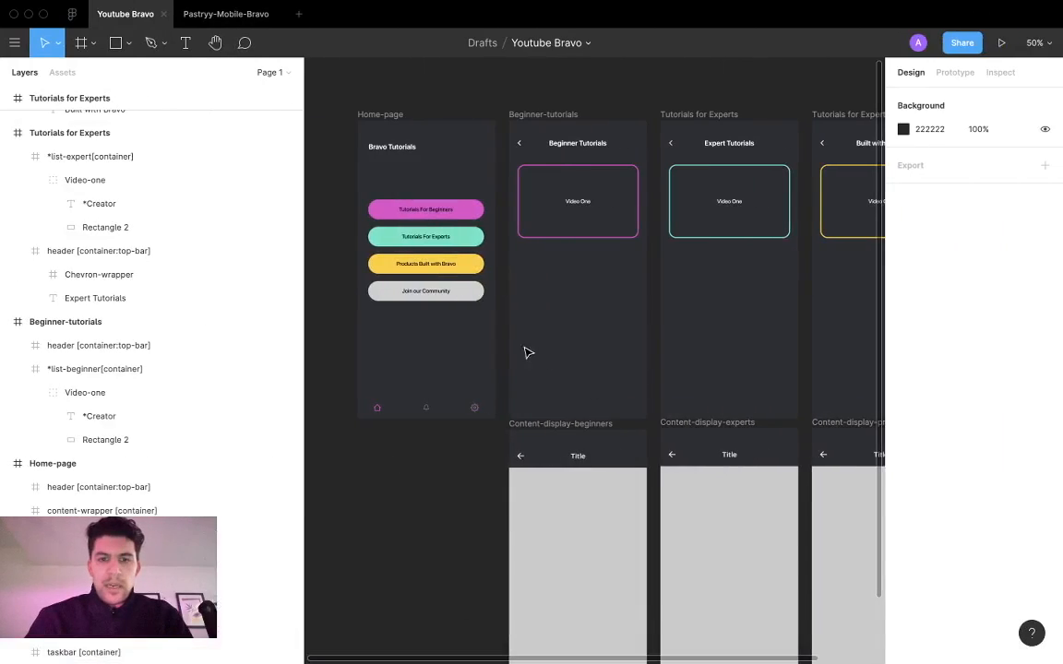
double_click(673, 455)
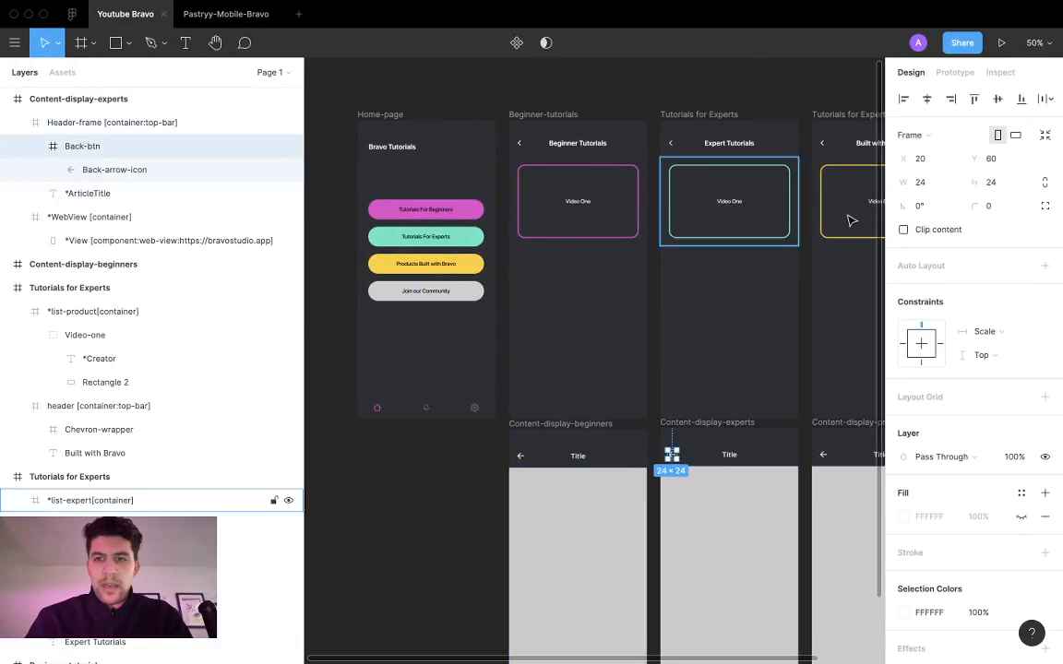
left_click(955, 72)
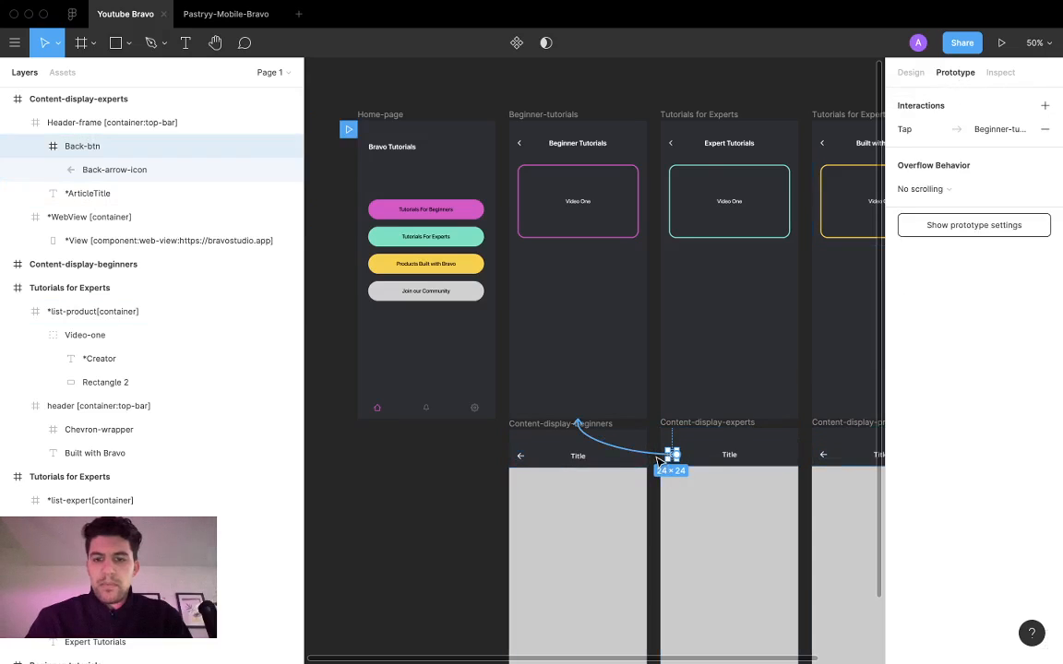
left_click_drag(674, 456, 690, 368)
Step: Link the Back-btn of Content-display-products to the Built with Bravo frame with an on-tap prototype connection
scroll(690, 369, "right", 5)
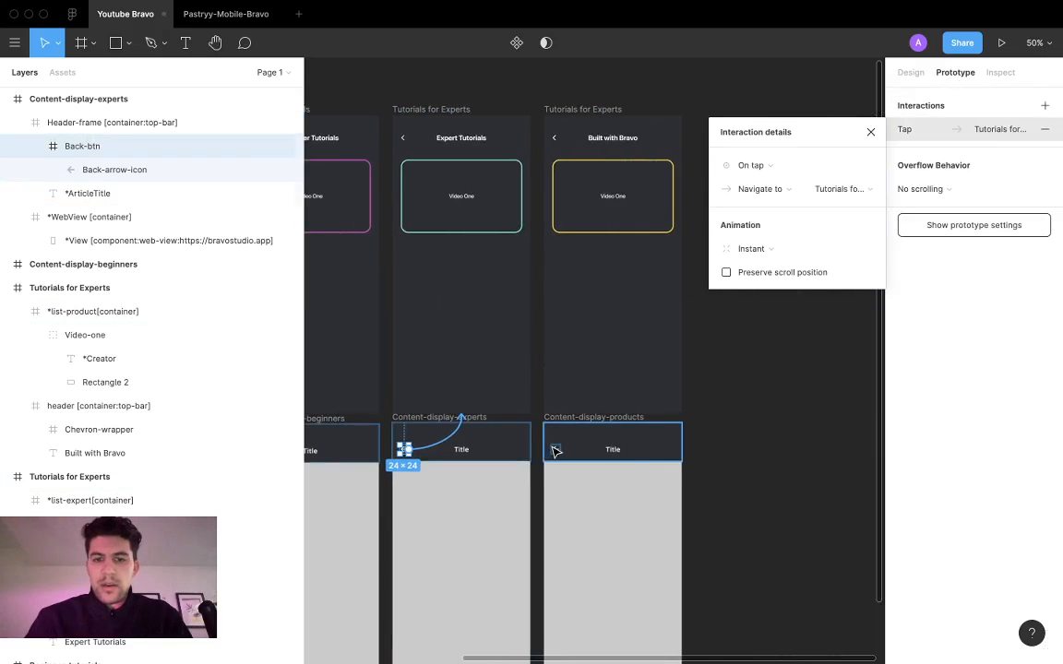
double_click(556, 449)
left_click_drag(561, 449, 572, 392)
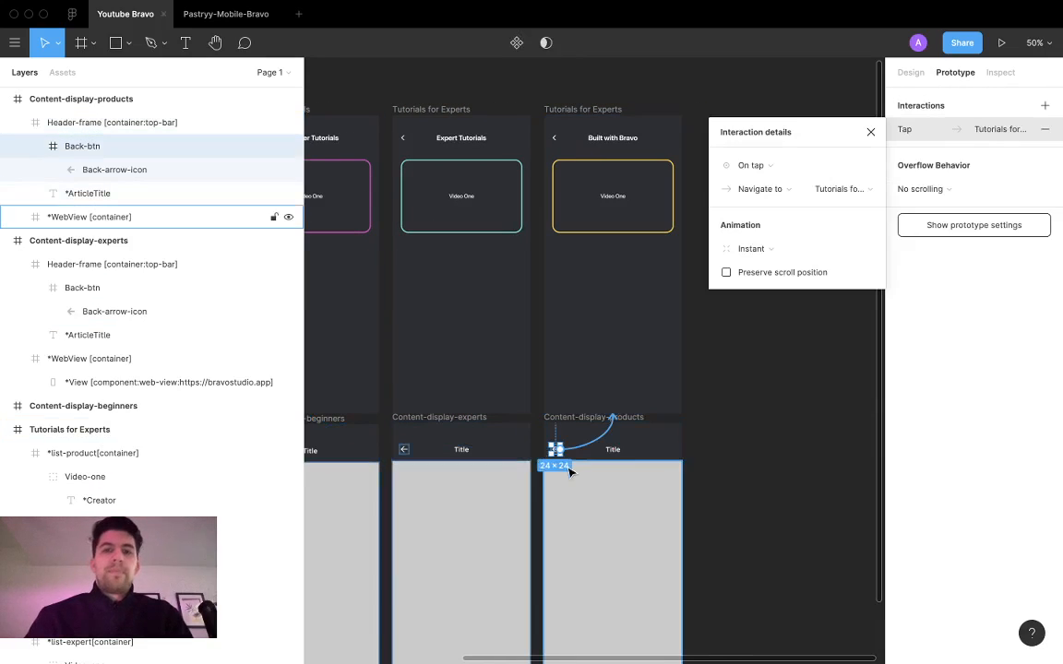
Step: Switch to Bravo Studio, return to the project's screens and sync them with the updated Figma design
key("ctrl+Left")
left_click(192, 119)
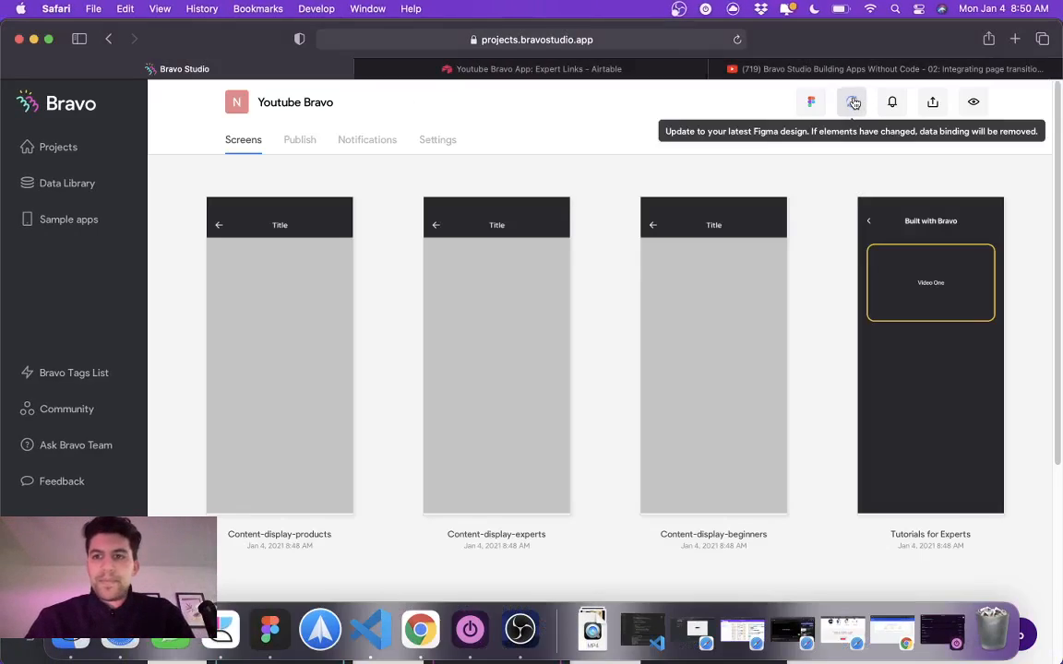
left_click(852, 106)
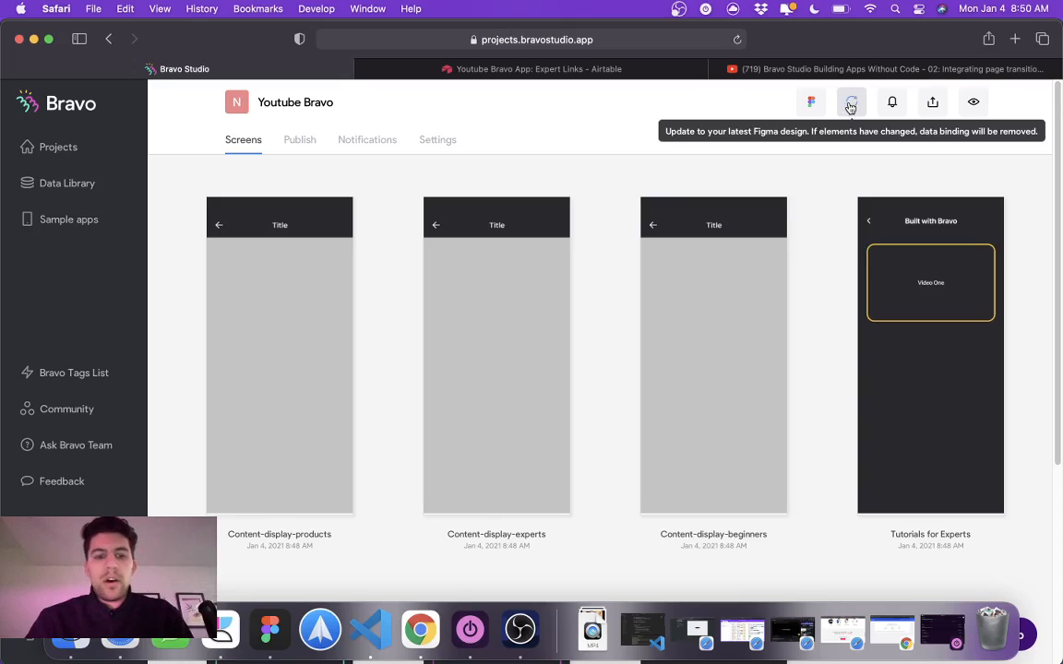
key("F2")
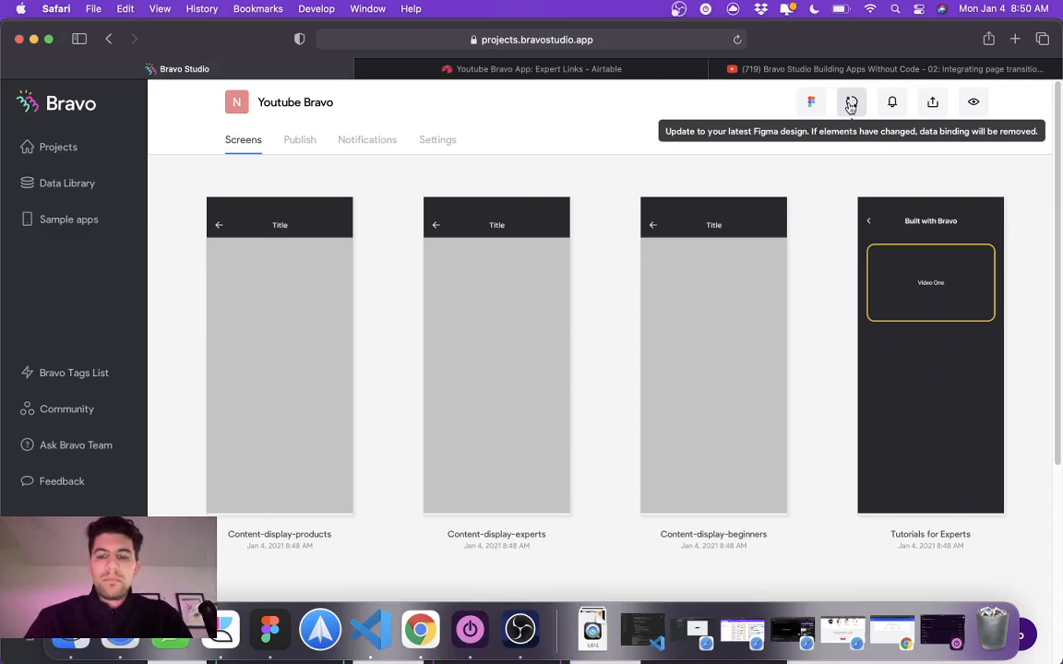
left_click(520, 631)
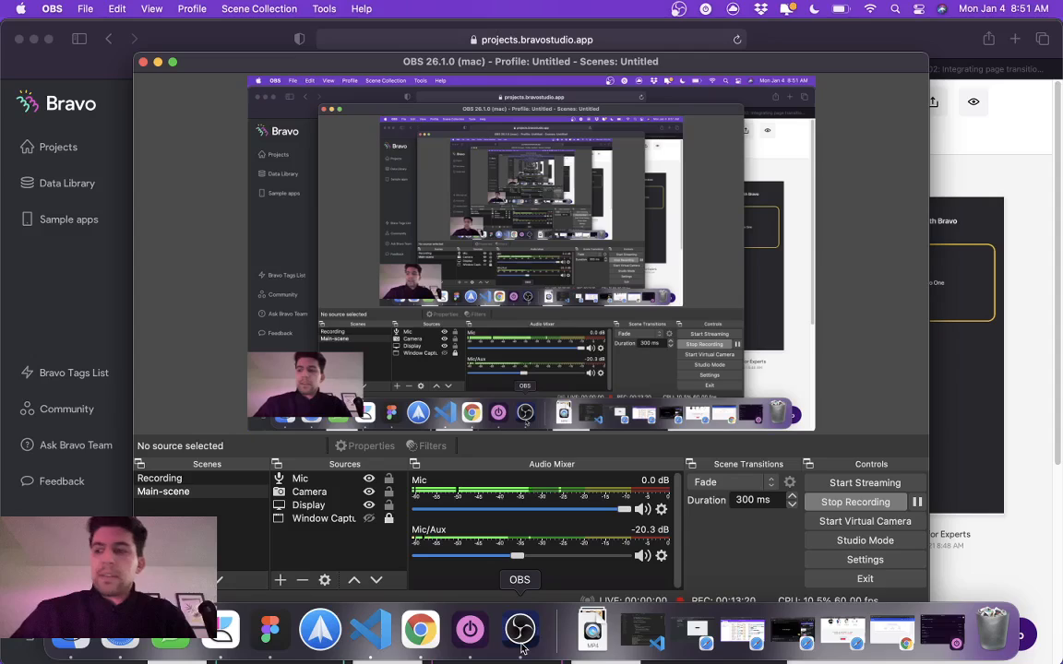
left_click(1060, 183)
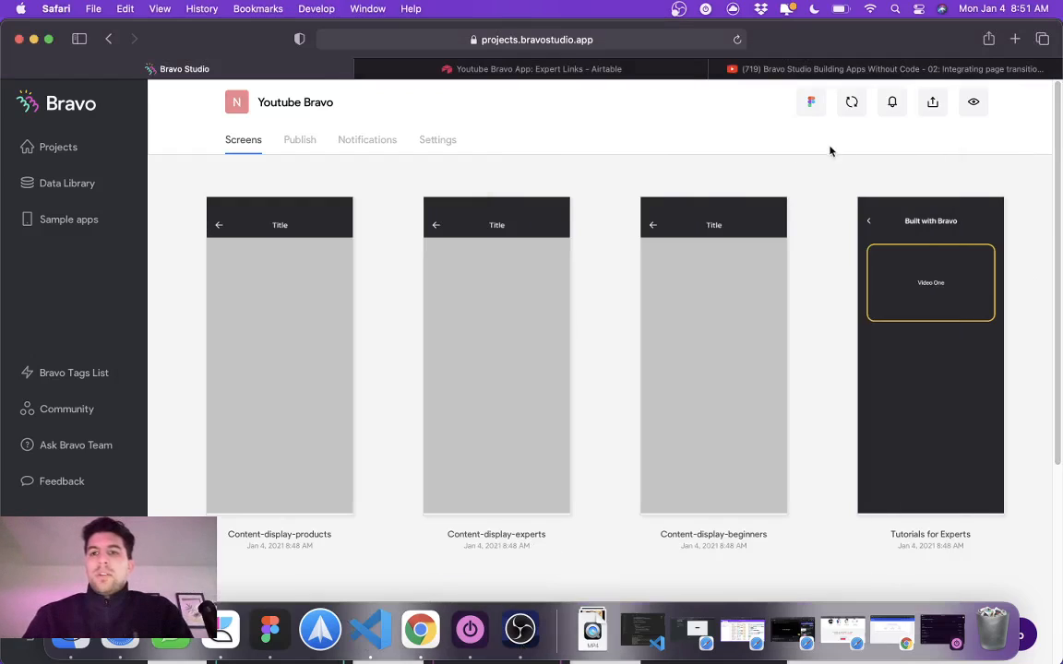
Step: Update the Youtube Bravo project from Figma once more, looking over the design in Figma meanwhile
left_click(853, 103)
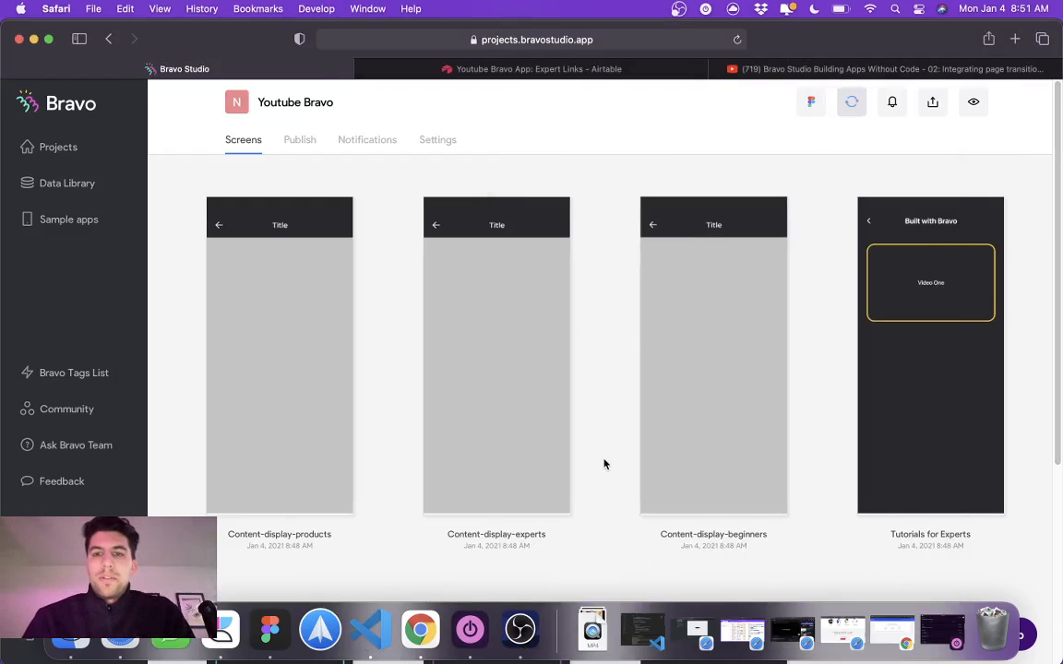
left_click(269, 630)
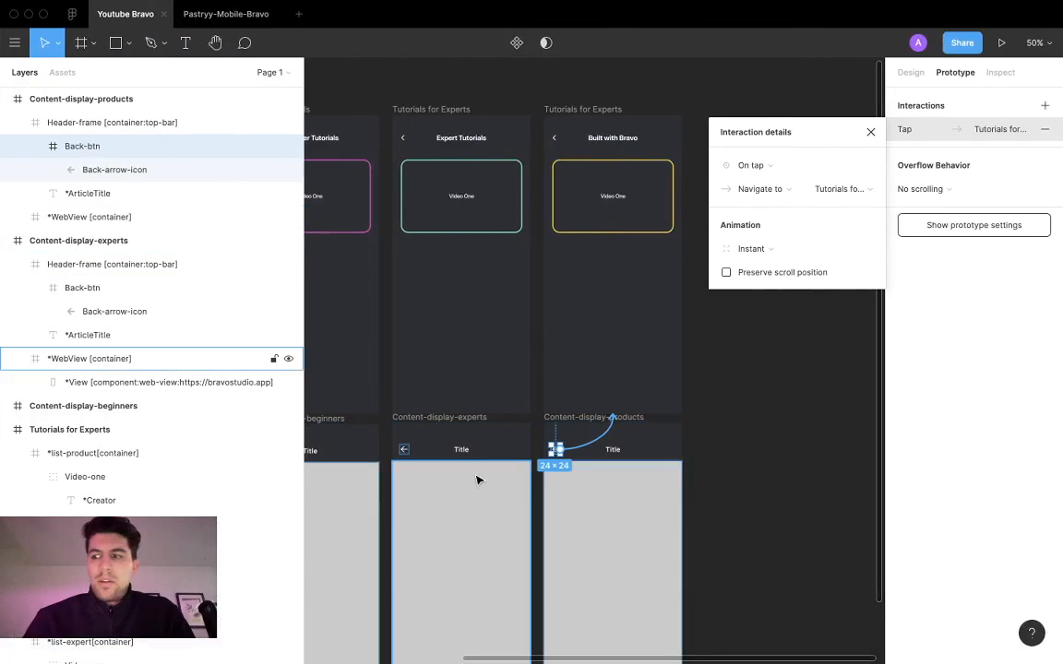
mouse_move(361, 630)
key("ctrl+Left")
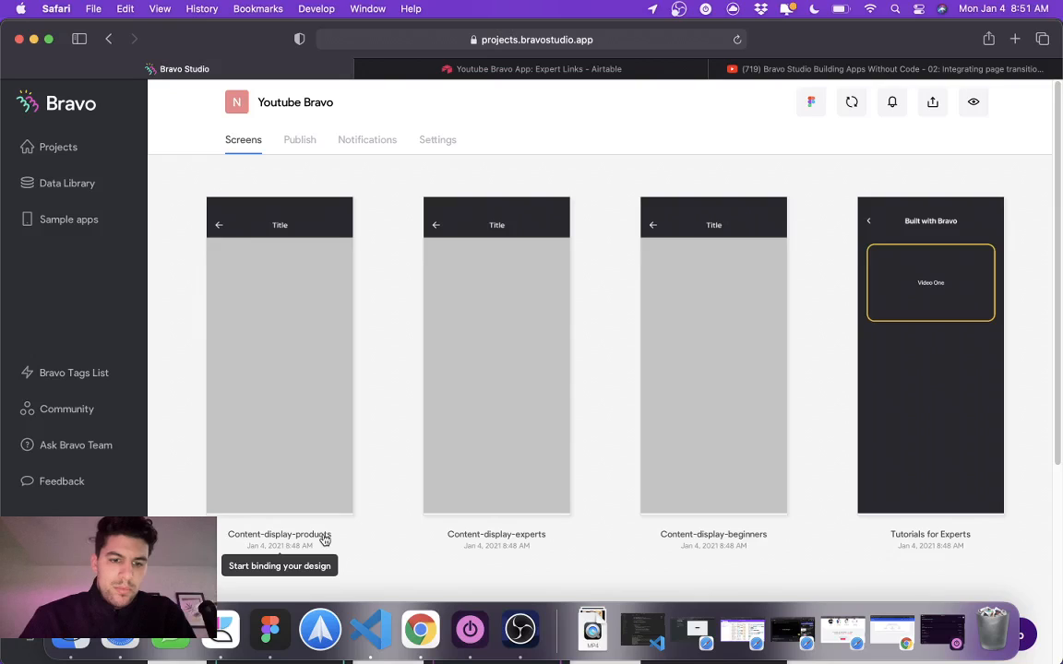
Step: Switch to Figma and examine the prototype connections of the beginners, experts and products content screens and their back buttons
left_click(270, 630)
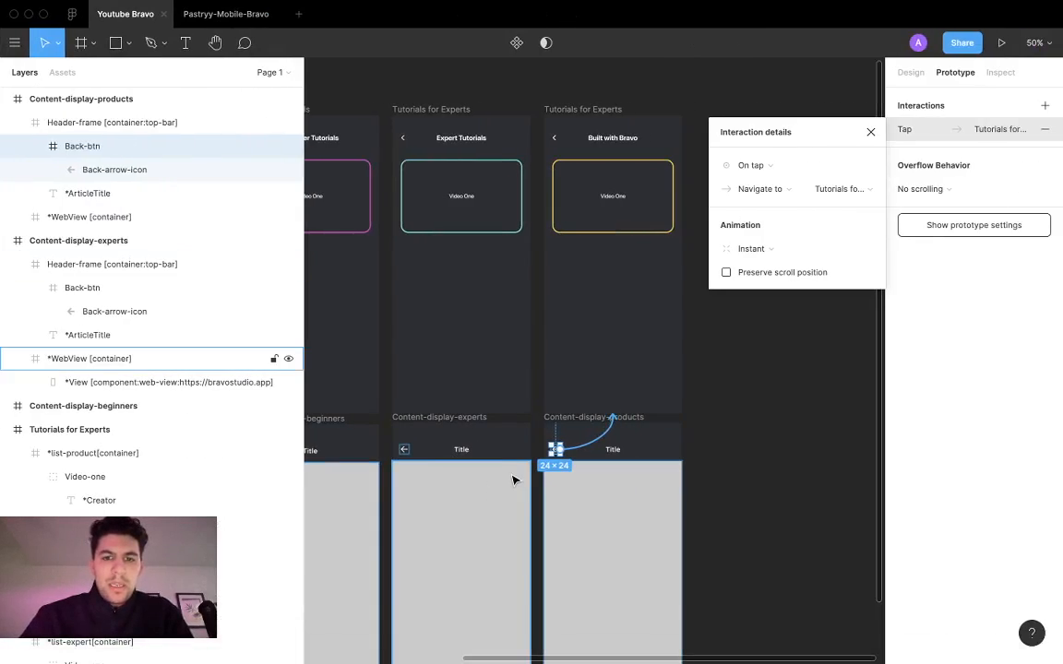
scroll(514, 479, "left", 2)
scroll(514, 479, "down", 1)
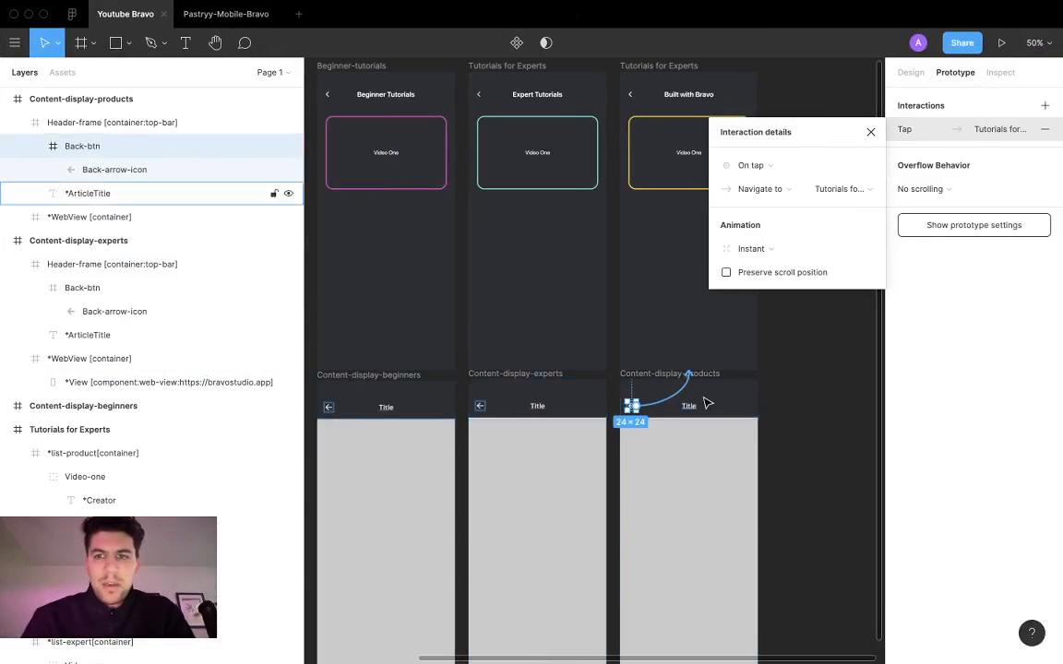
left_click(872, 132)
scroll(851, 373, "down", 2)
scroll(851, 372, "left", 1)
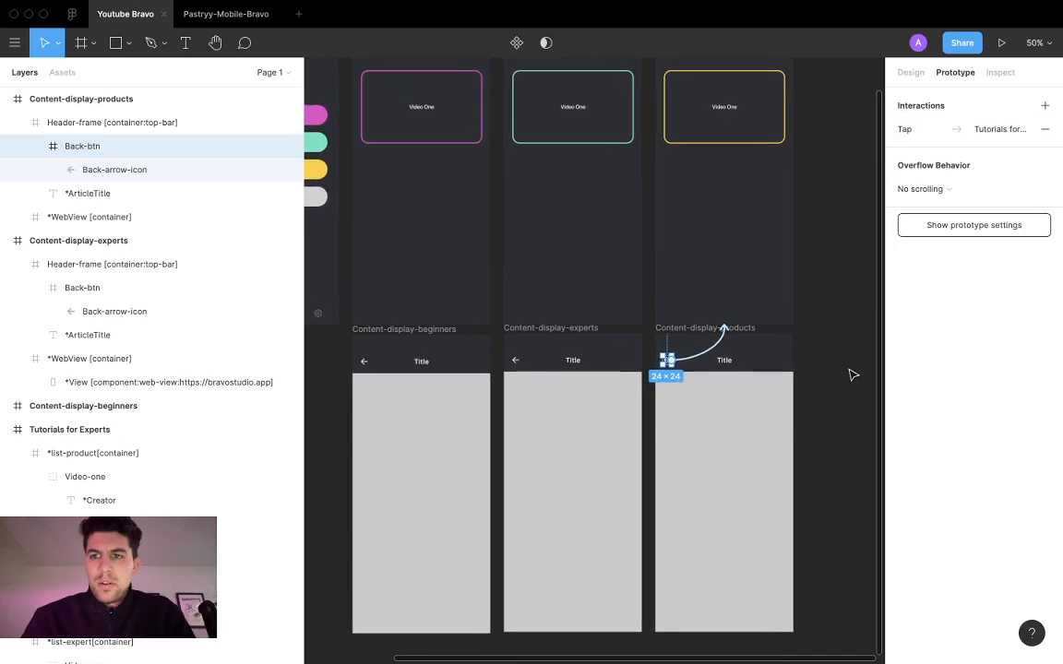
double_click(516, 362)
left_click(368, 365)
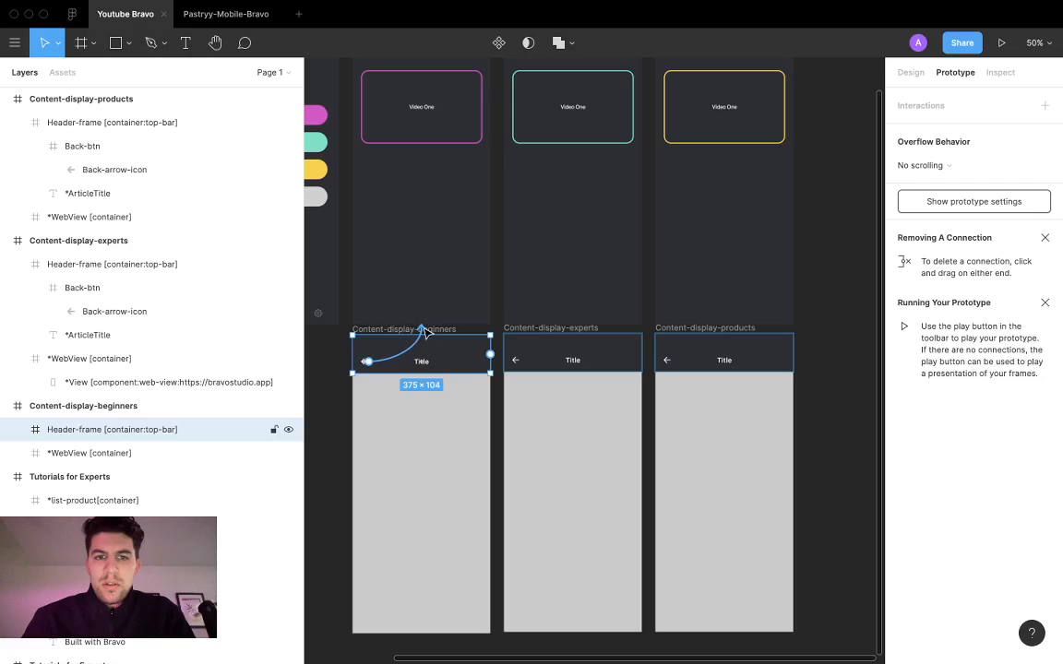
left_click(442, 416)
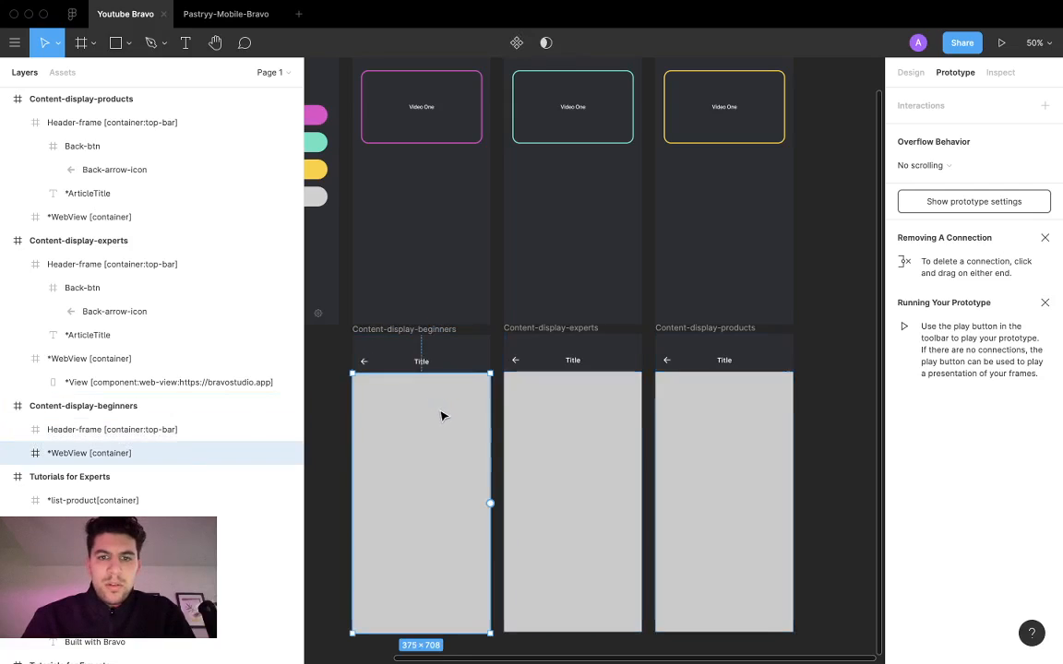
left_click(570, 415)
left_click(554, 330)
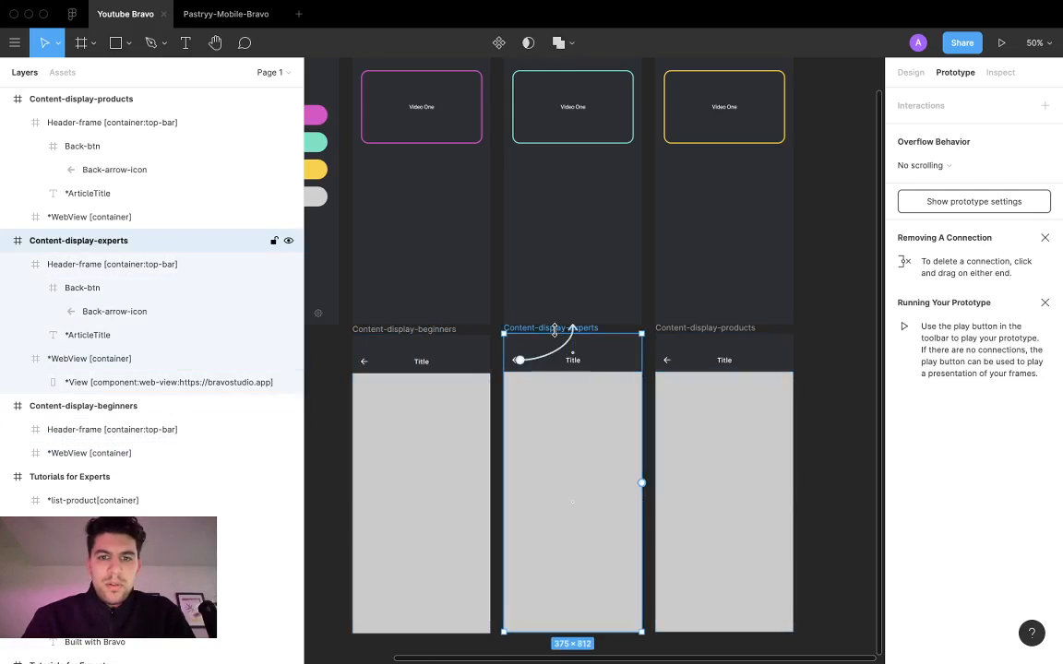
left_click(558, 411)
left_click(545, 329)
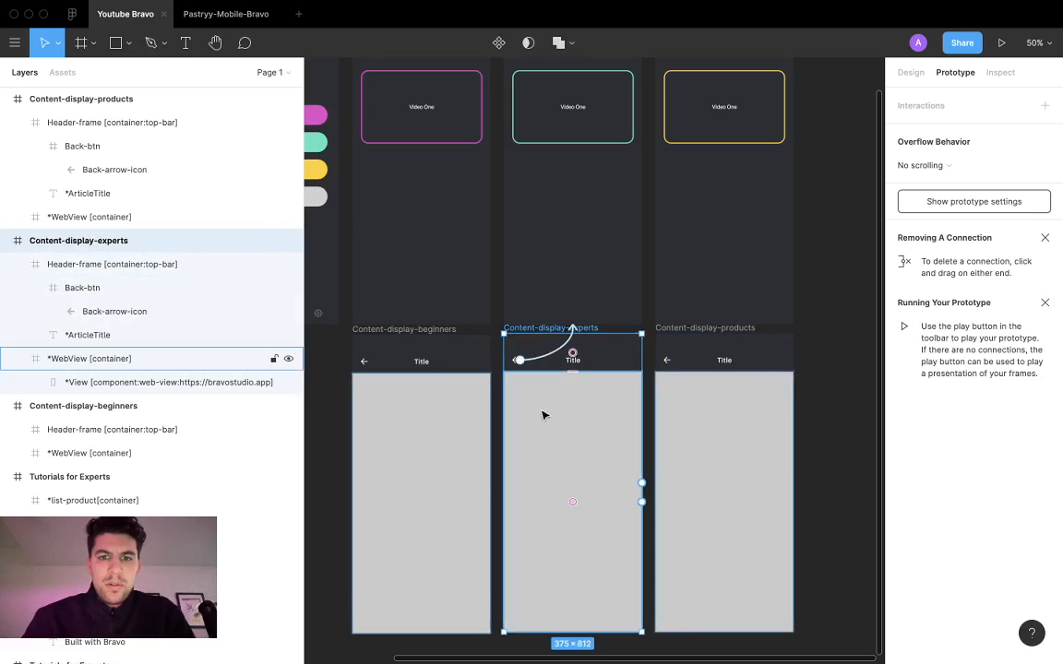
left_click(545, 416)
left_click(533, 362)
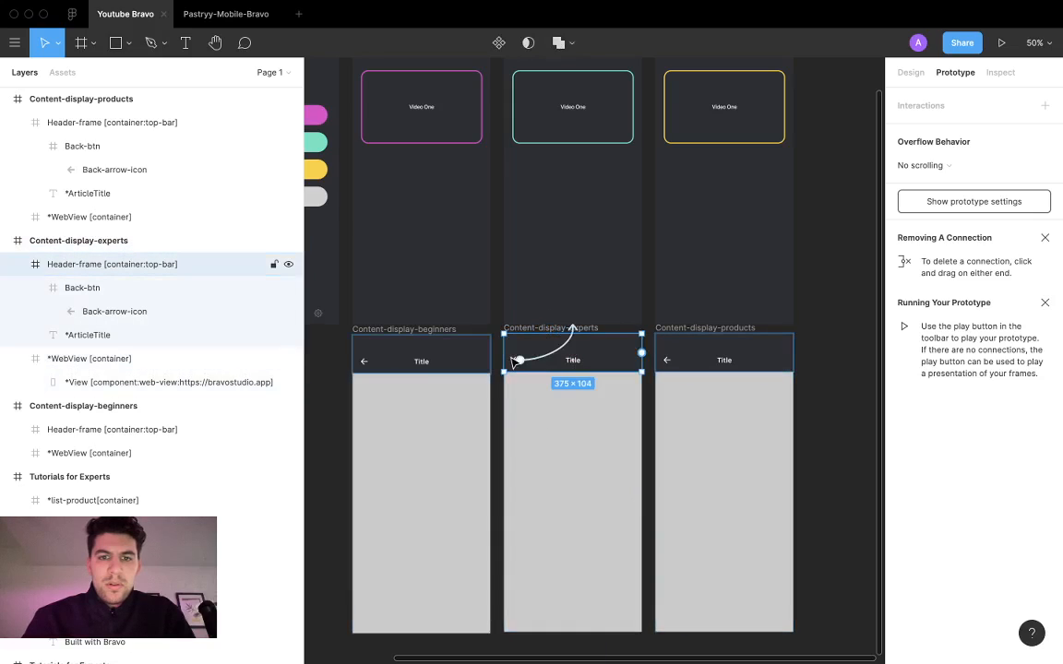
left_click(413, 331)
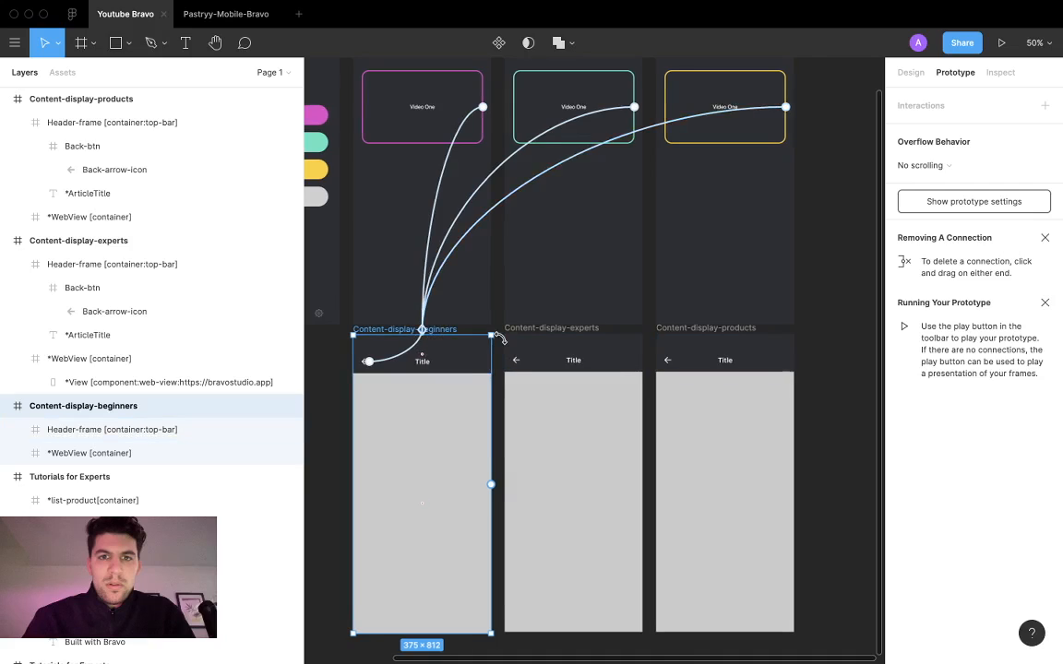
Step: Relink the Expert Tutorials video card to Content-display-experts and the Built with Bravo video card to Content-display-products
scroll(499, 338, "left", 2)
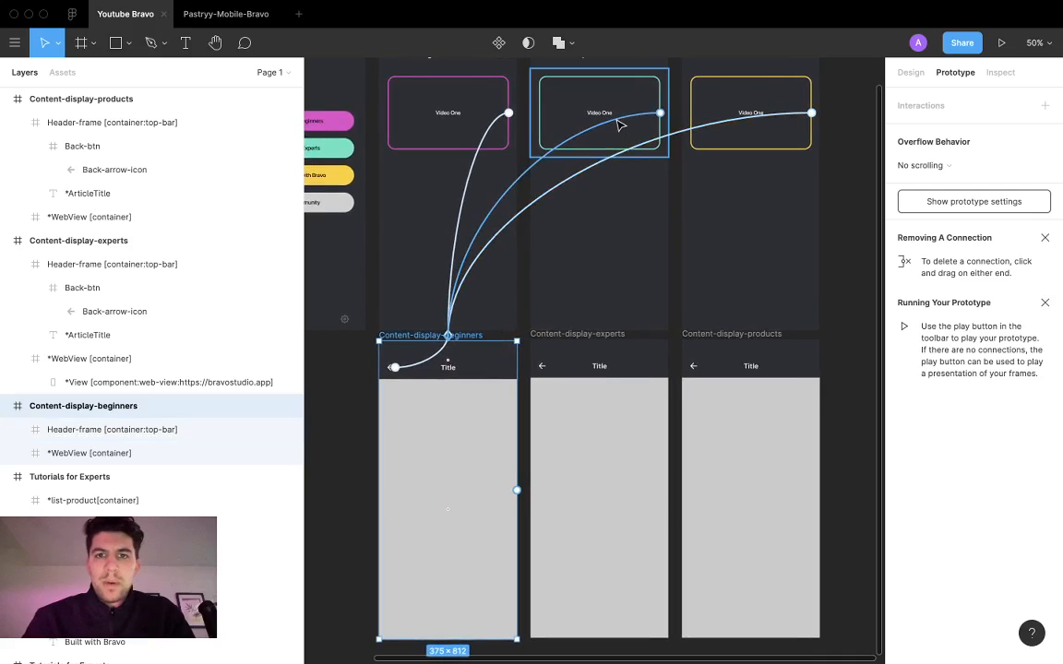
left_click_drag(618, 122, 591, 444)
scroll(593, 446, "right", 2)
scroll(593, 447, "up", 2)
left_click(643, 188)
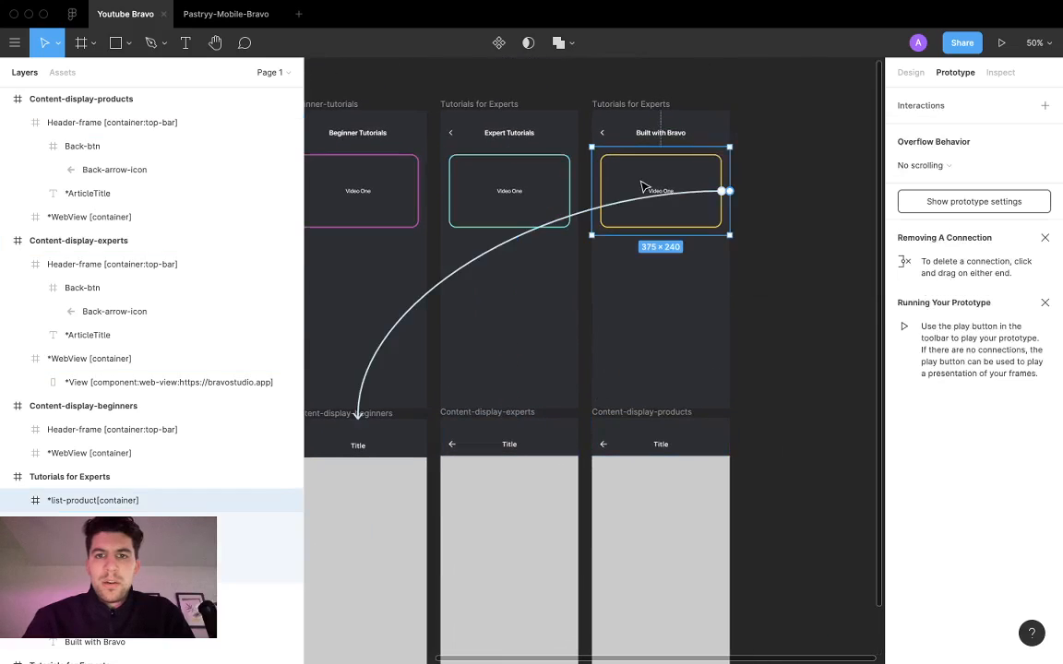
left_click(656, 197)
left_click_drag(656, 198, 701, 501)
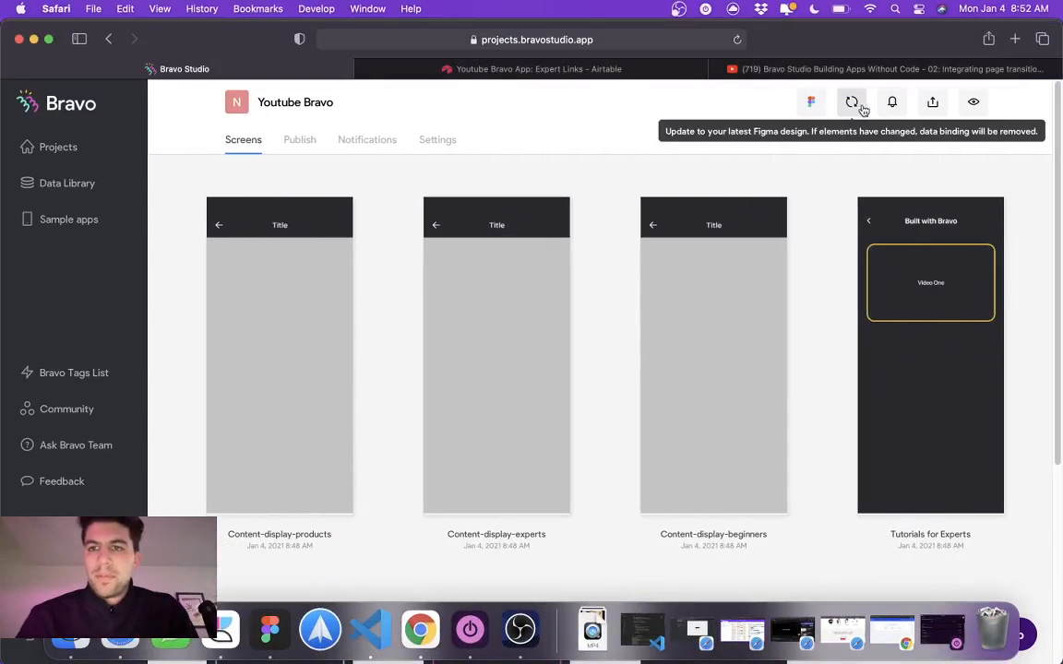
Step: Switch to Bravo Studio, sync the Youtube Bravo screens with the updated Figma design and reload the project page
left_click(861, 108)
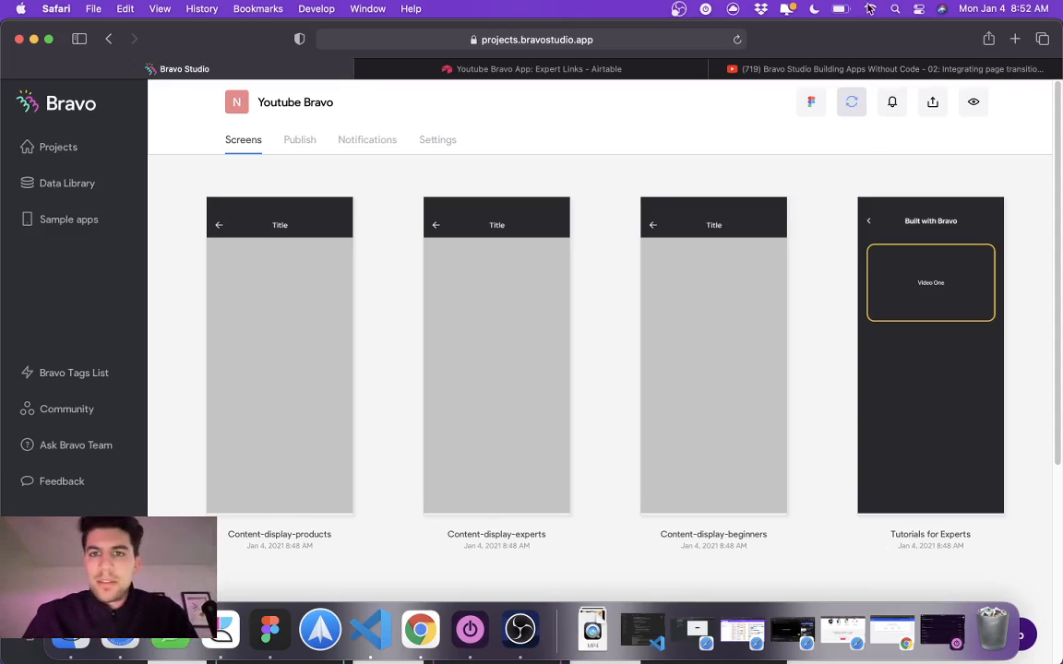
left_click(738, 41)
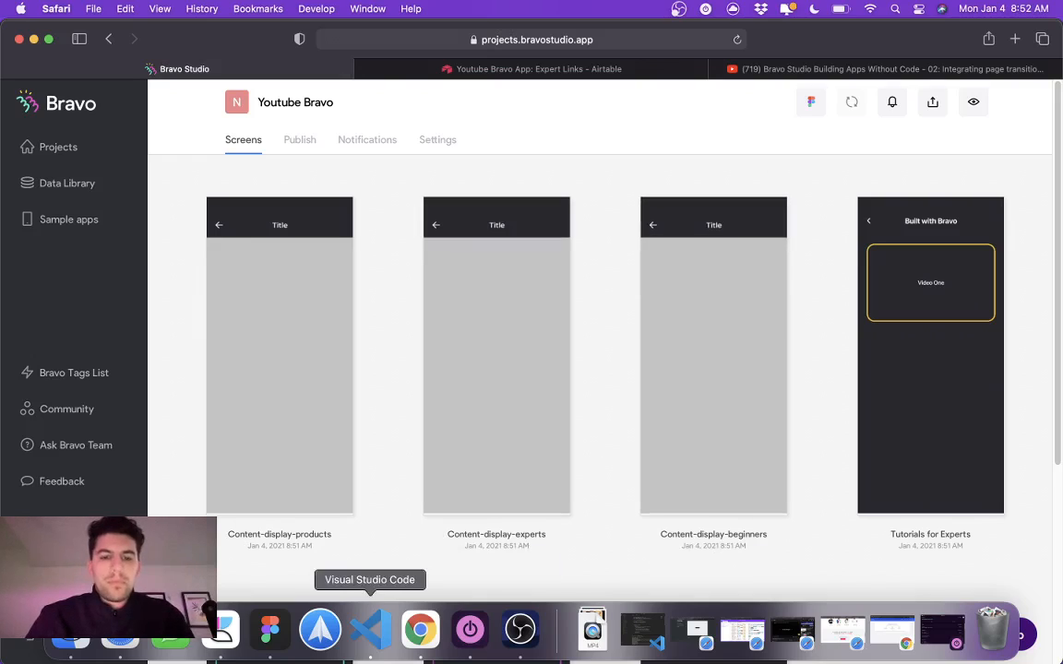
left_click(519, 631)
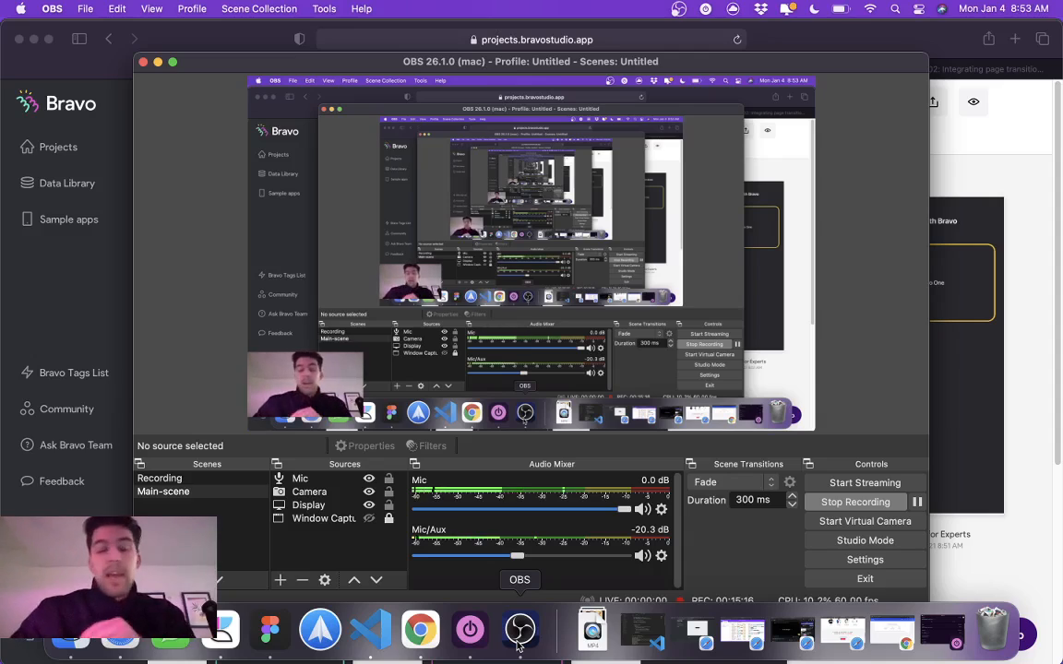
left_click(1025, 495)
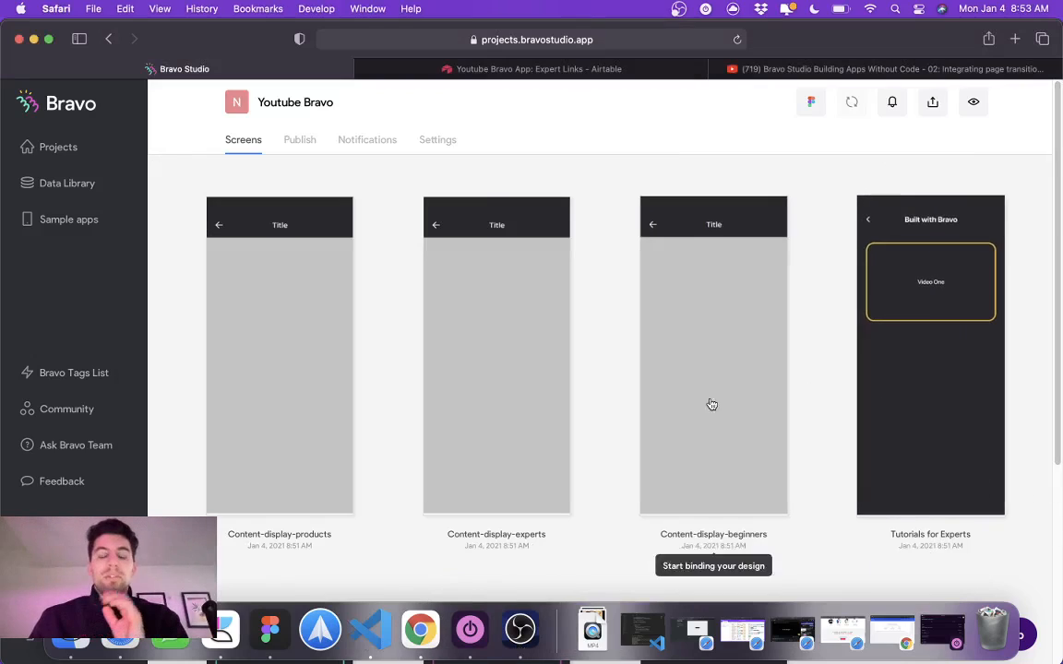
Step: Return to Figma, switch from prototyping to design mode and look over the home, tutorial and content screens together
left_click(269, 629)
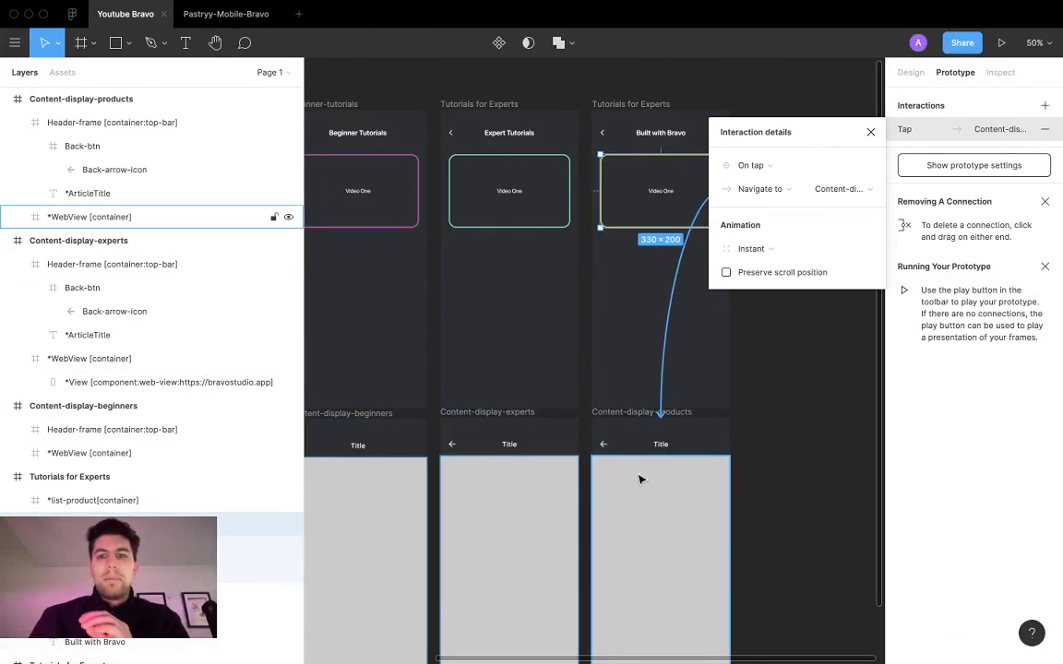
left_click(801, 413)
scroll(798, 409, "down", 2)
left_click(912, 73)
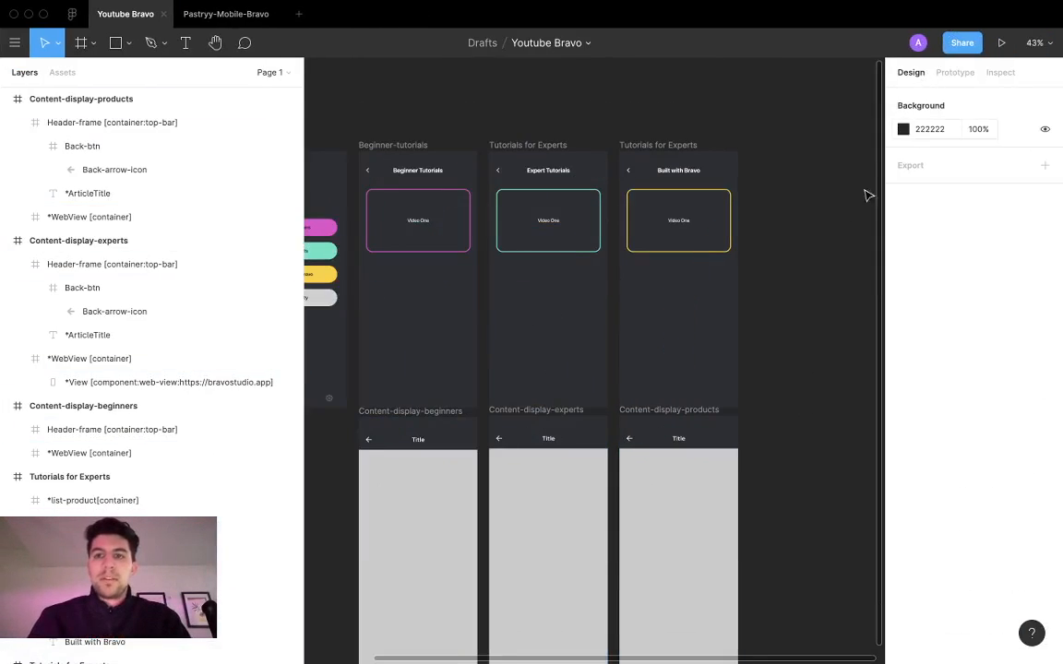
scroll(763, 345, "down", 1)
scroll(766, 342, "down", 2)
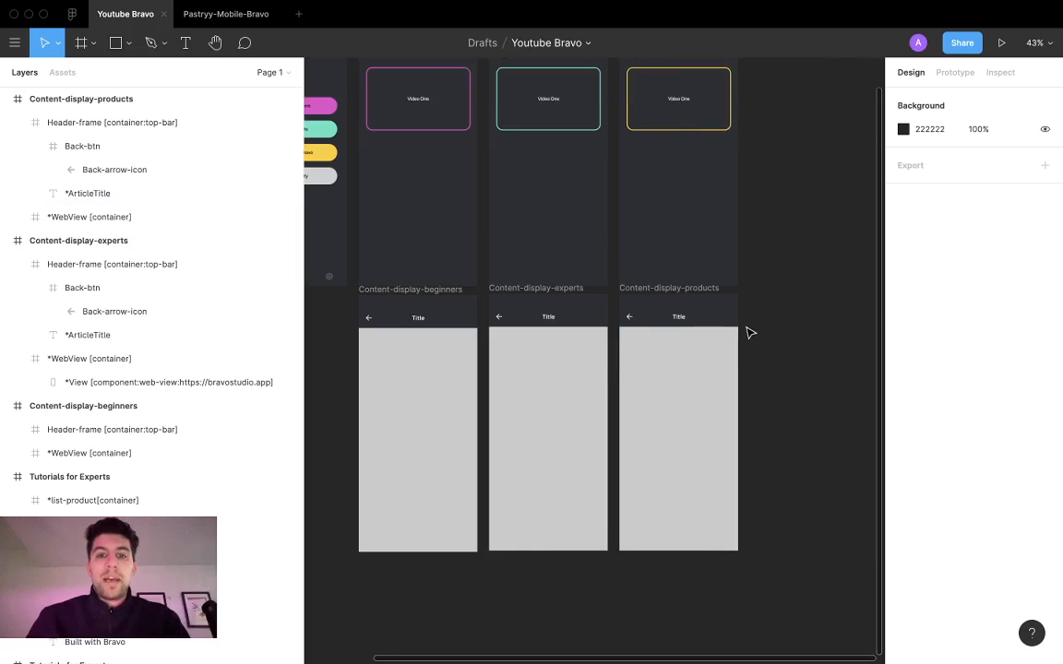
scroll(751, 332, "up", 2)
scroll(751, 332, "down", 5)
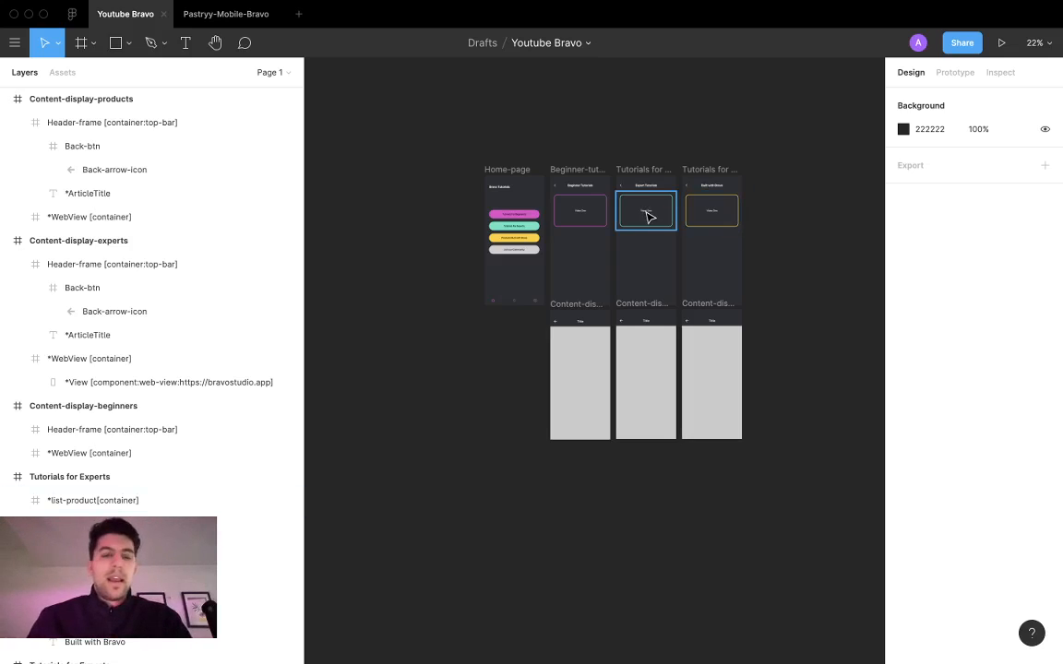
Step: Switch to the browser, check the Expert Links table in Airtable and return to the Bravo Studio project
key("super+Tab")
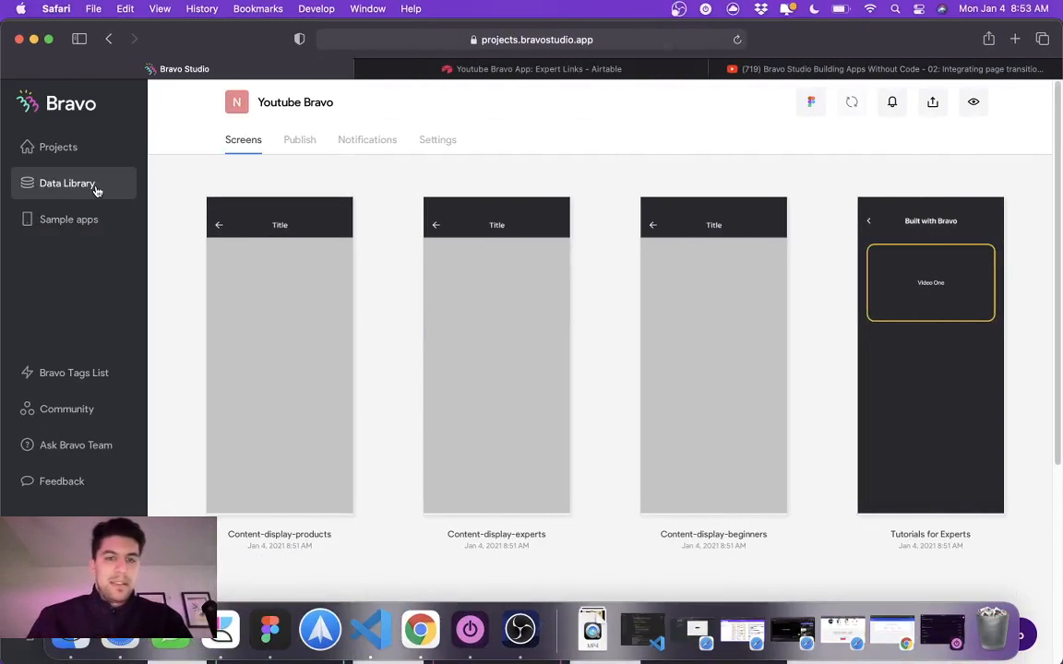
left_click(485, 71)
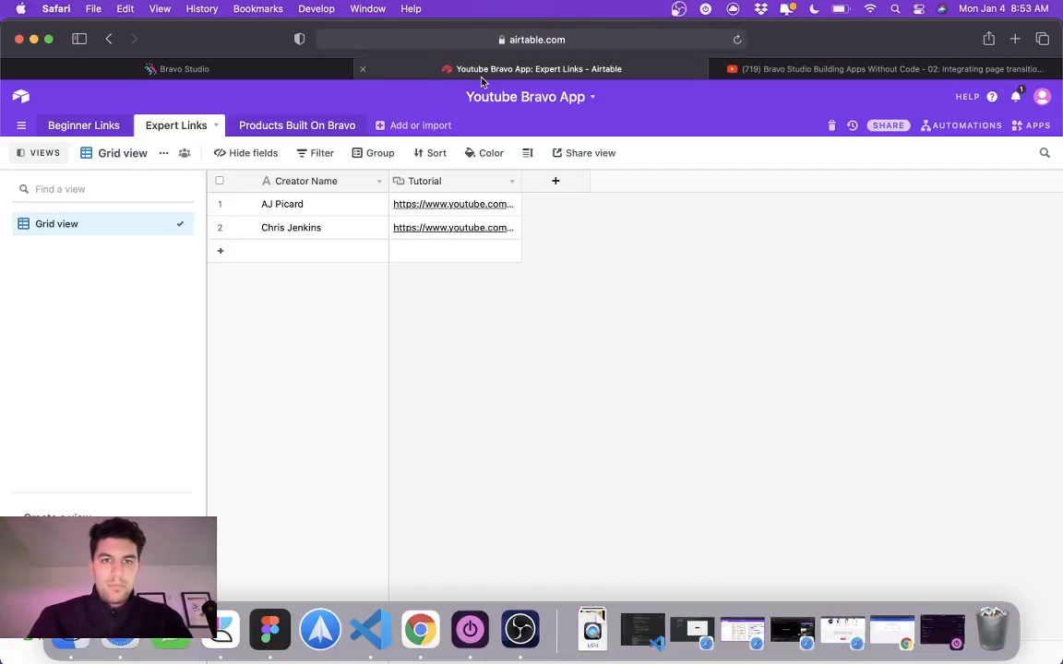
left_click(244, 70)
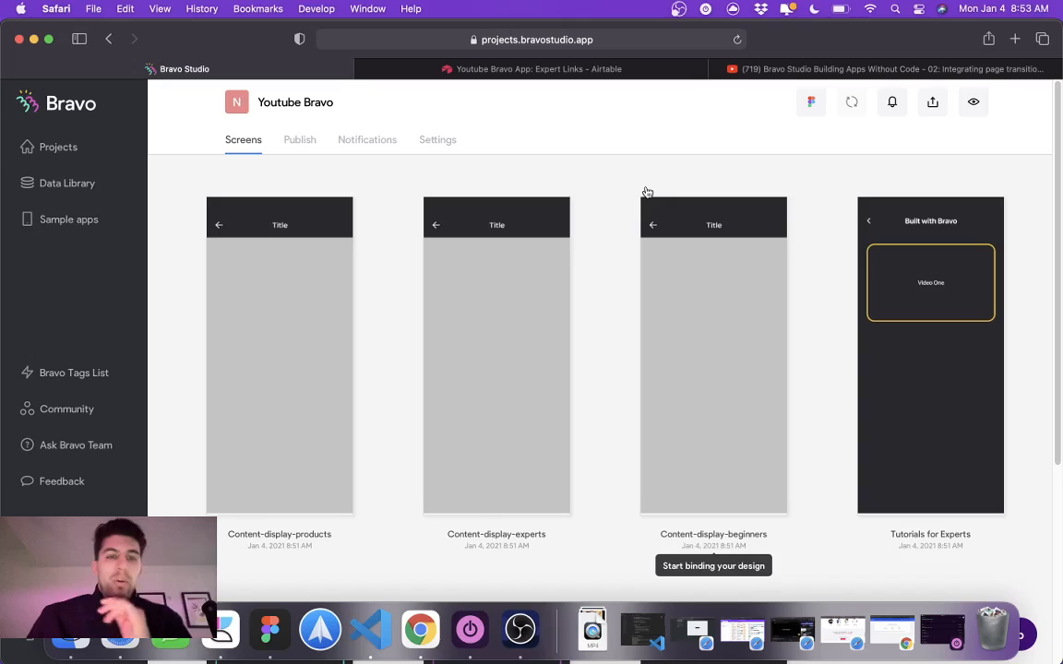
Step: Look over the synced content, tutorial and home screens of the Youtube Bravo project
scroll(652, 191, "down", 3)
scroll(652, 191, "down", 4)
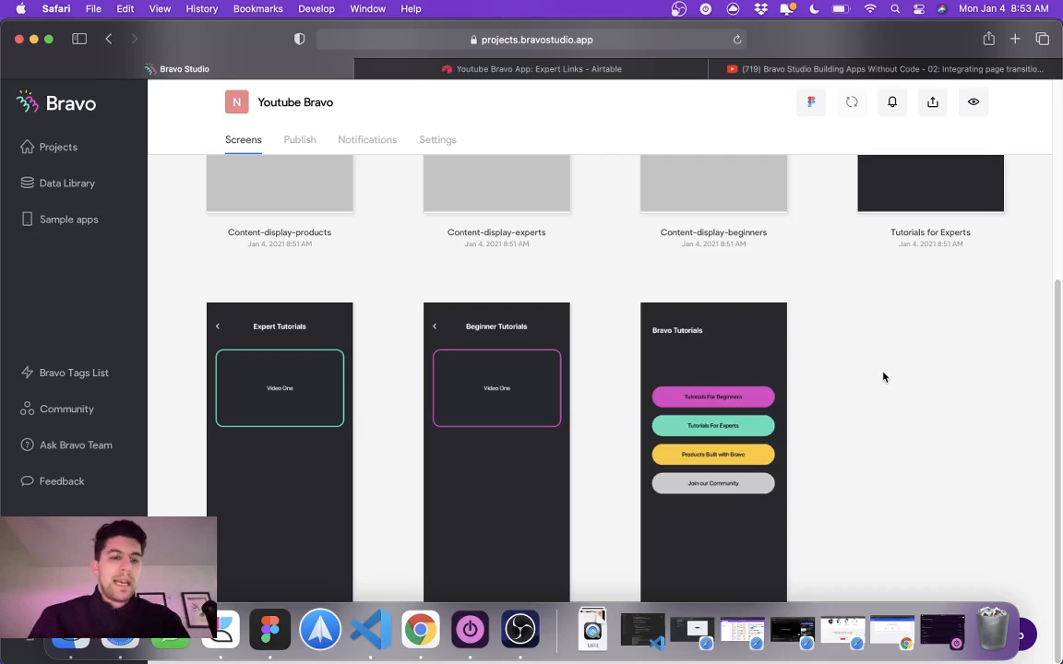
scroll(882, 375, "up", 5)
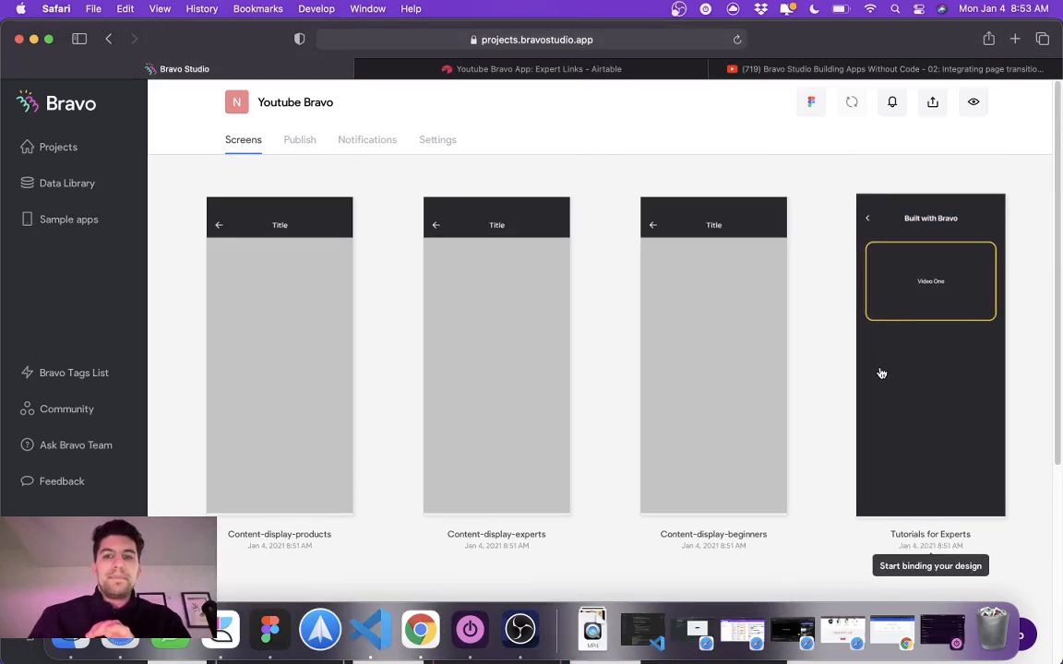
scroll(880, 373, "down", 5)
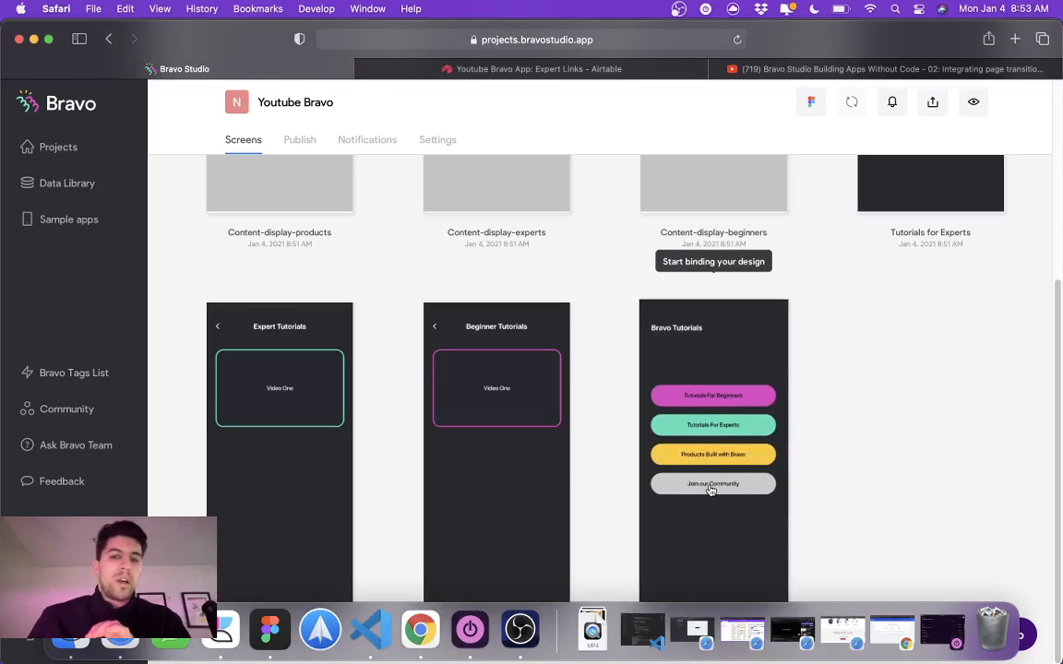
scroll(781, 420, "up", 5)
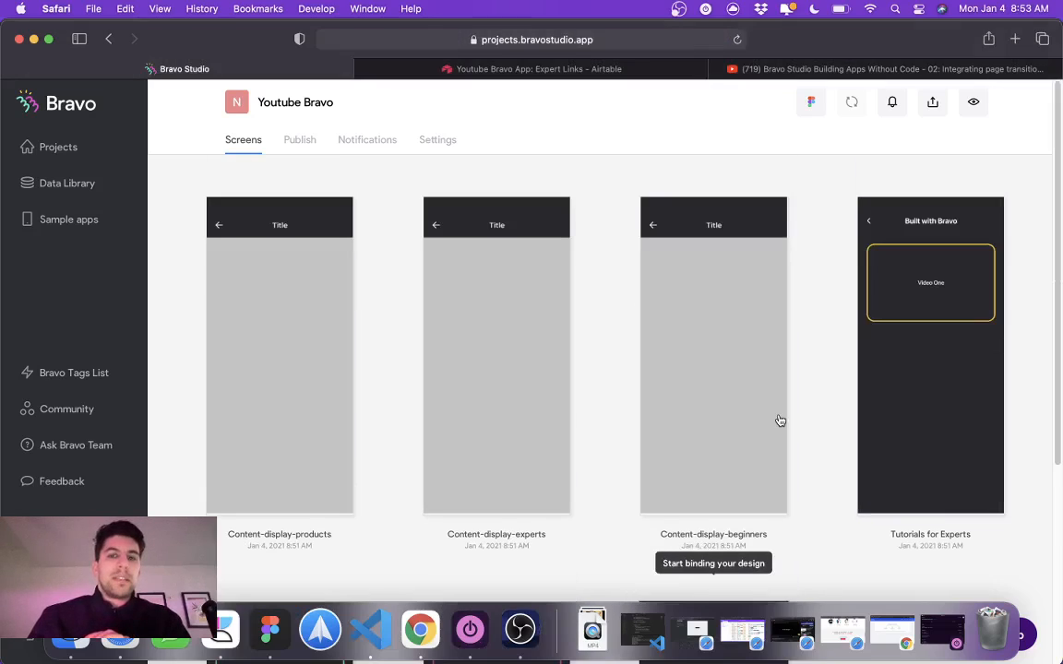
scroll(780, 420, "down", 5)
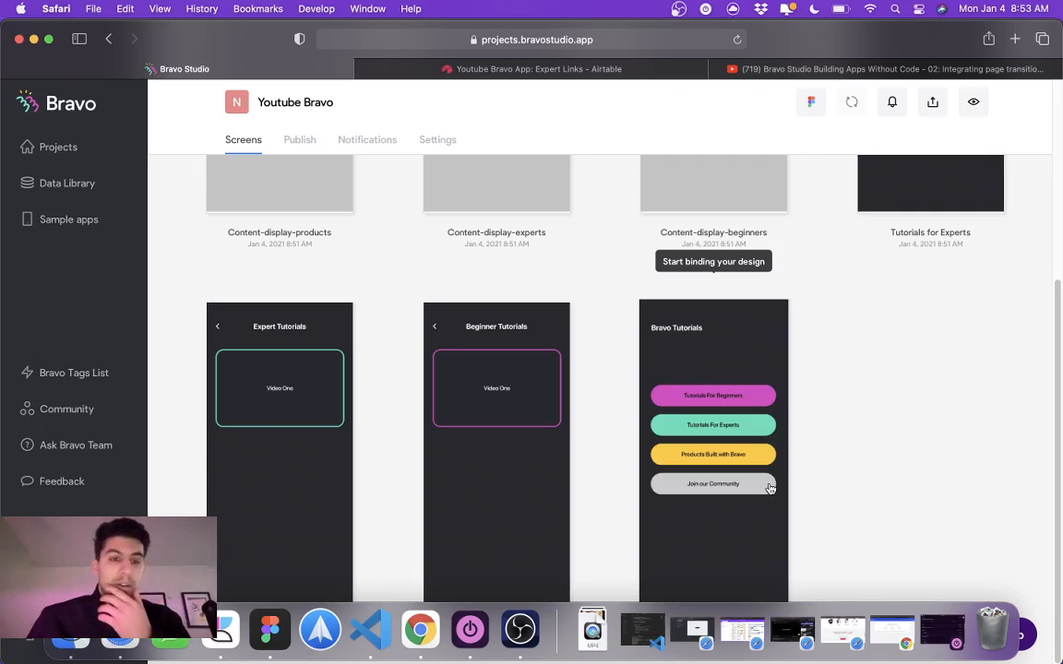
scroll(767, 426, "up", 5)
scroll(768, 426, "down", 5)
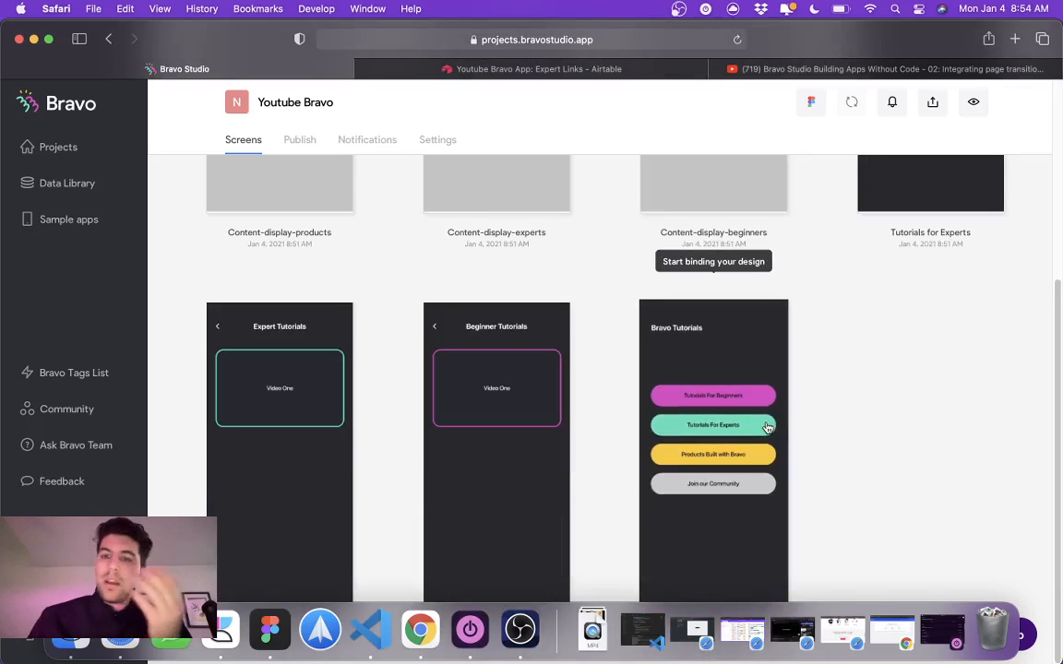